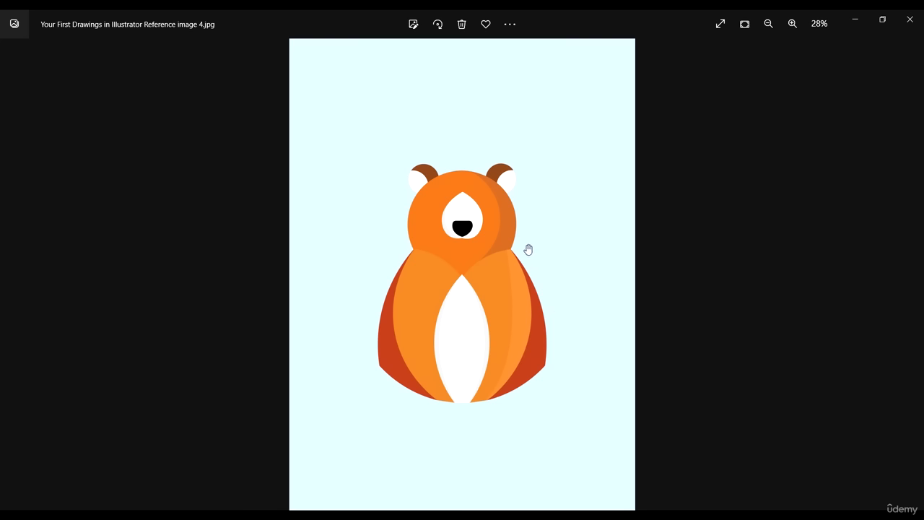
# - Switch to Illustrator and place "Your First Drawings in Illustrator Reference image 4" as a linked template
pyautogui.click(589, 517)
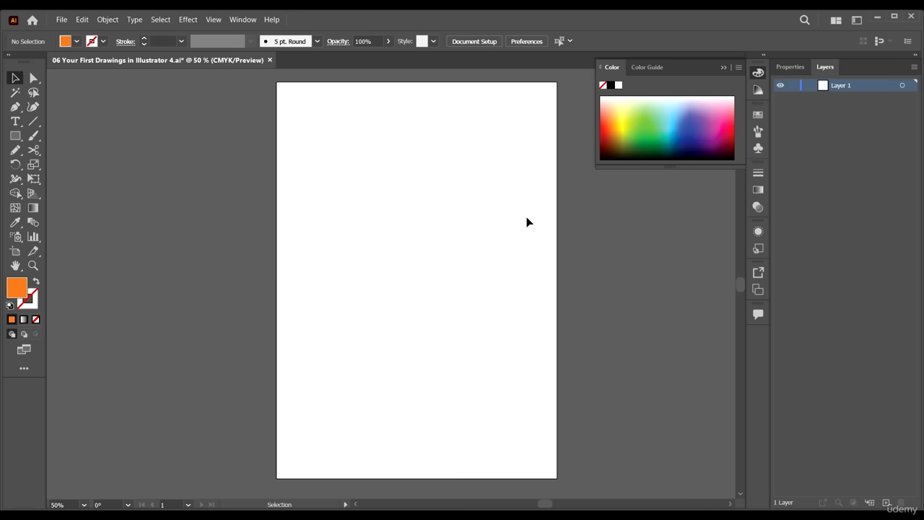
pyautogui.click(61, 20)
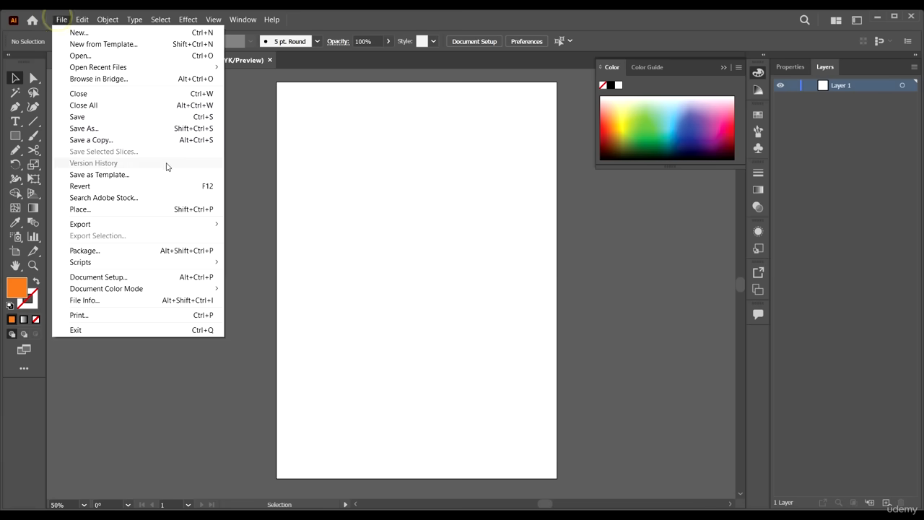
pyautogui.click(108, 209)
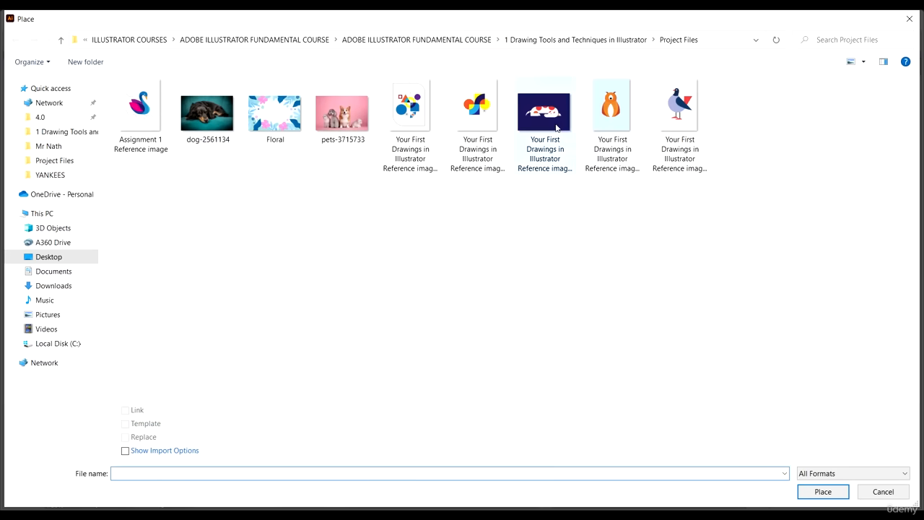
pyautogui.click(617, 118)
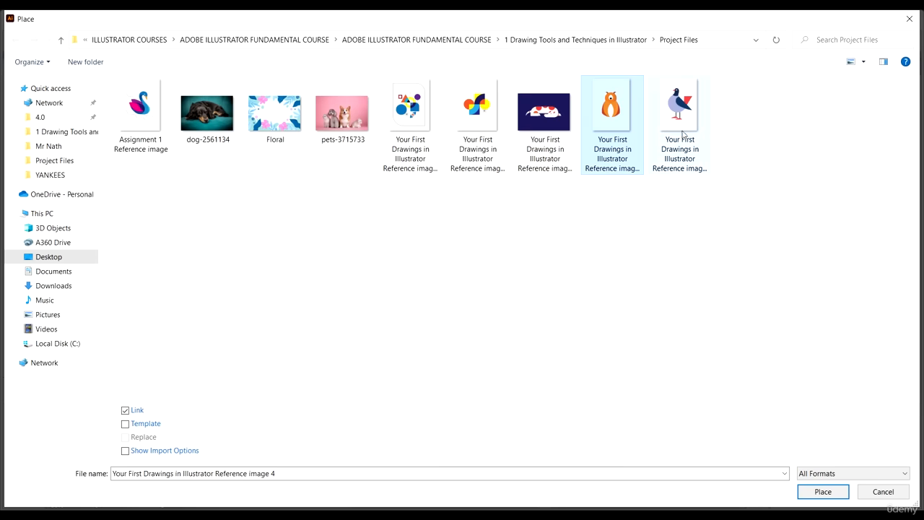
pyautogui.click(622, 173)
pyautogui.click(643, 237)
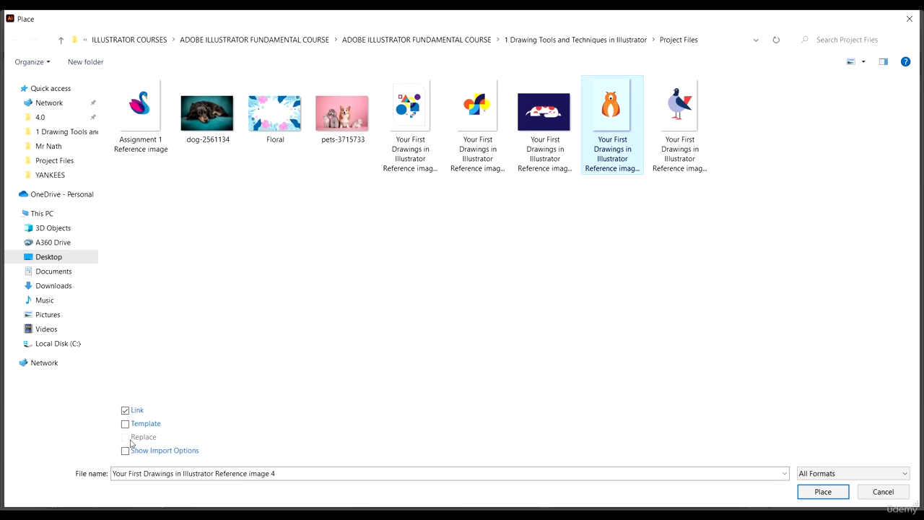
pyautogui.click(835, 494)
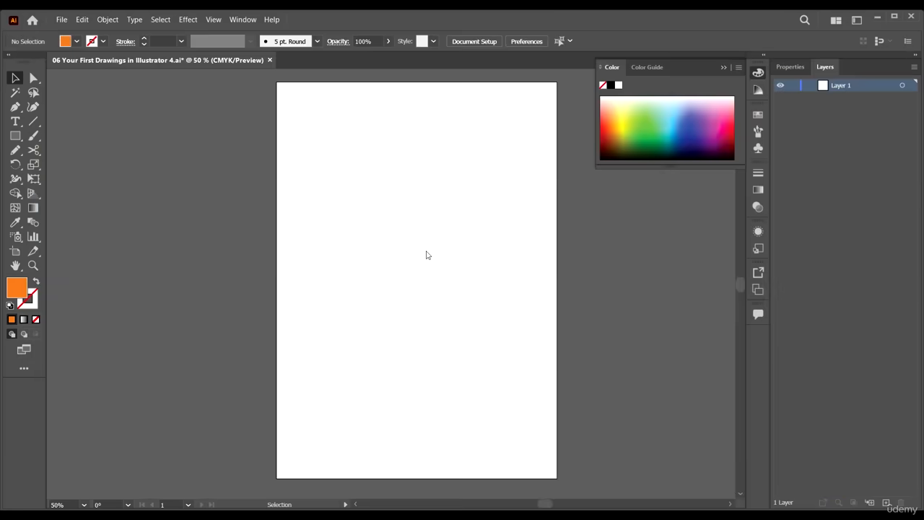
# - Adjust the artboard's right and left edges to match the bear template image, keeping it 595.44 pt wide
pyautogui.scroll(-3, 349, 168)
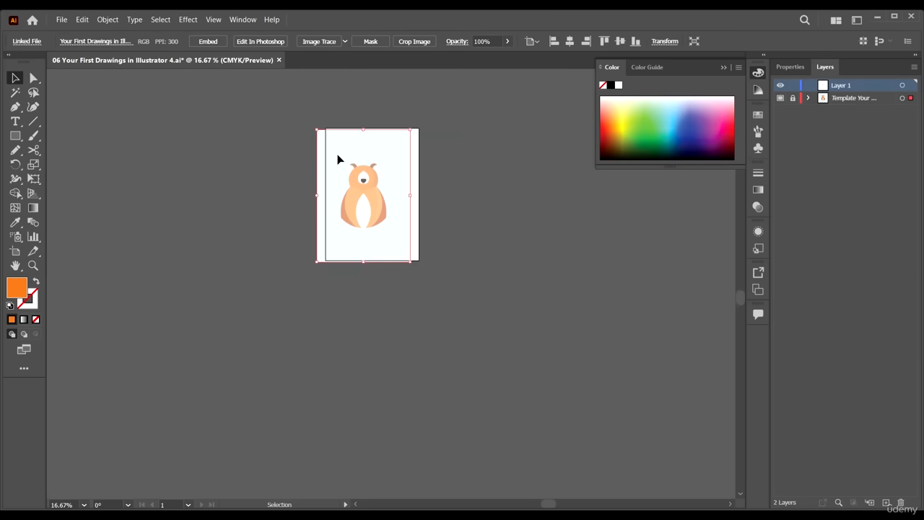
pyautogui.scroll(3, 339, 154)
pyautogui.scroll(-1, 405, 164)
pyautogui.scroll(1, 402, 167)
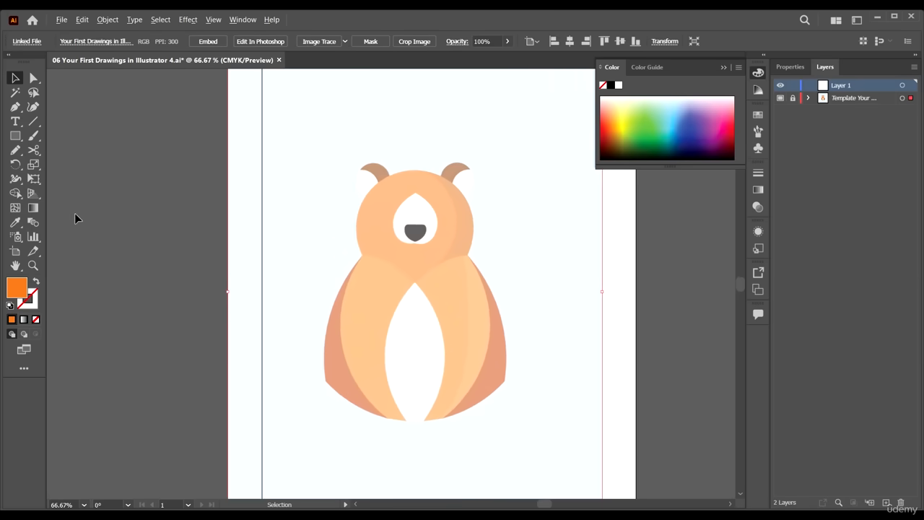
pyautogui.scroll(-1, 76, 216)
pyautogui.click(15, 250)
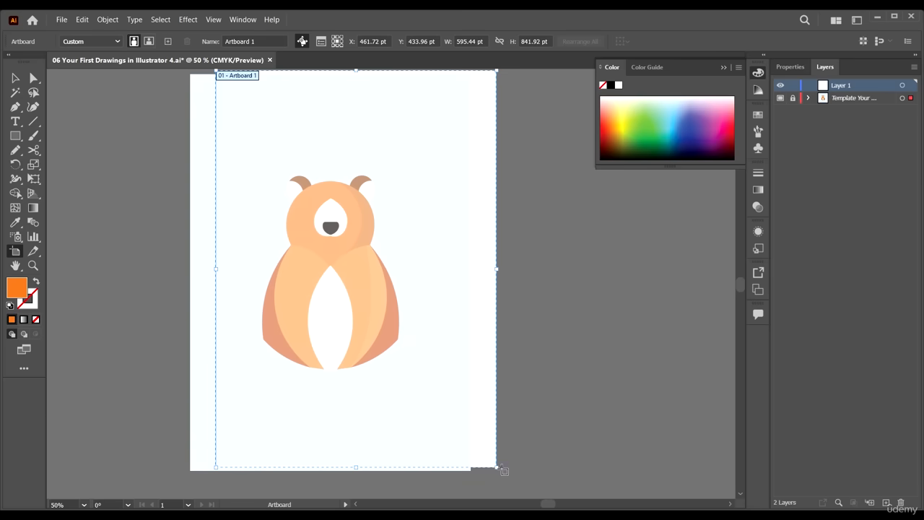
pyautogui.moveTo(498, 470); pyautogui.dragTo(471, 471)
pyautogui.moveTo(215, 472); pyautogui.dragTo(192, 471)
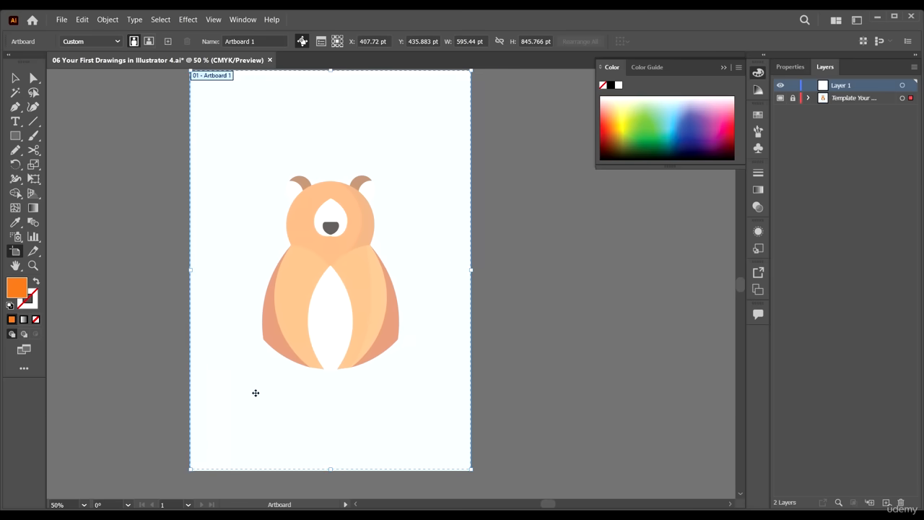
# - Fit the artboard's upper and lower edges to the template image, 841.92 pt high, and finish artboard editing
pyautogui.scroll(1, 255, 392)
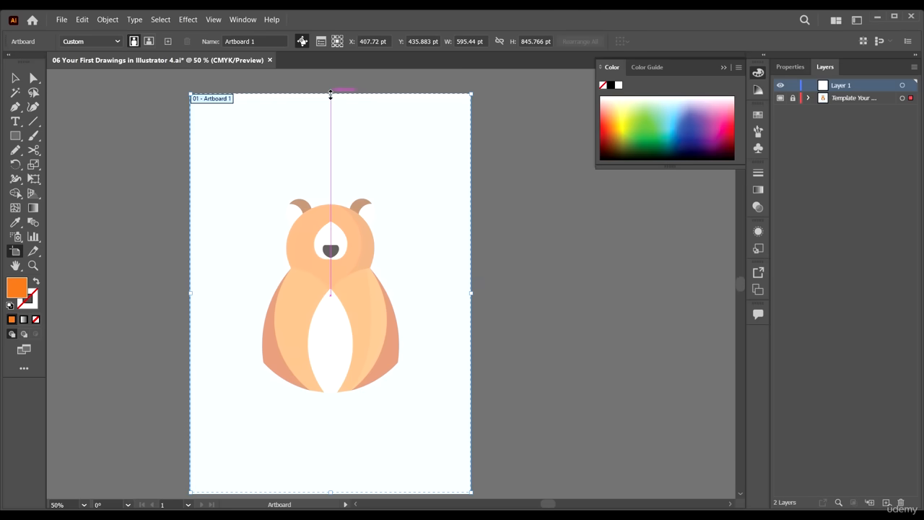
pyautogui.moveTo(330, 94); pyautogui.dragTo(330, 96)
pyautogui.scroll(-4, 340, 423)
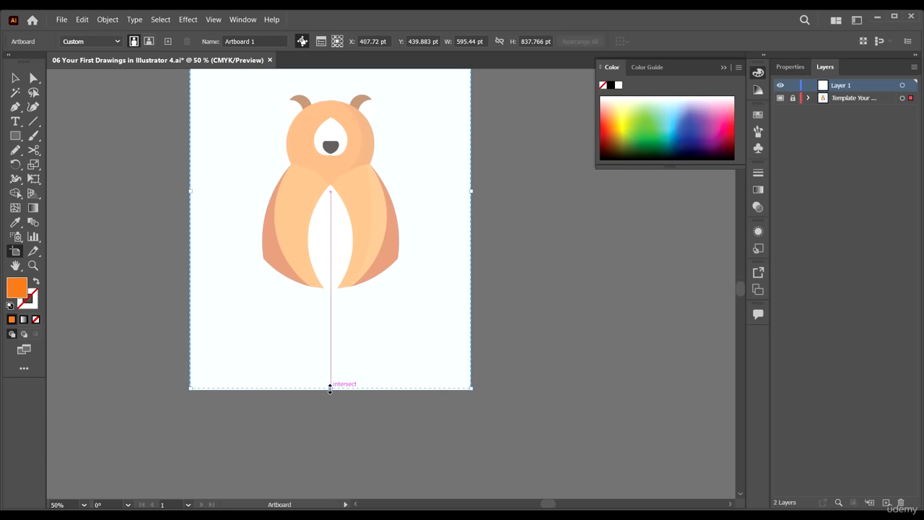
pyautogui.moveTo(330, 388); pyautogui.dragTo(330, 391)
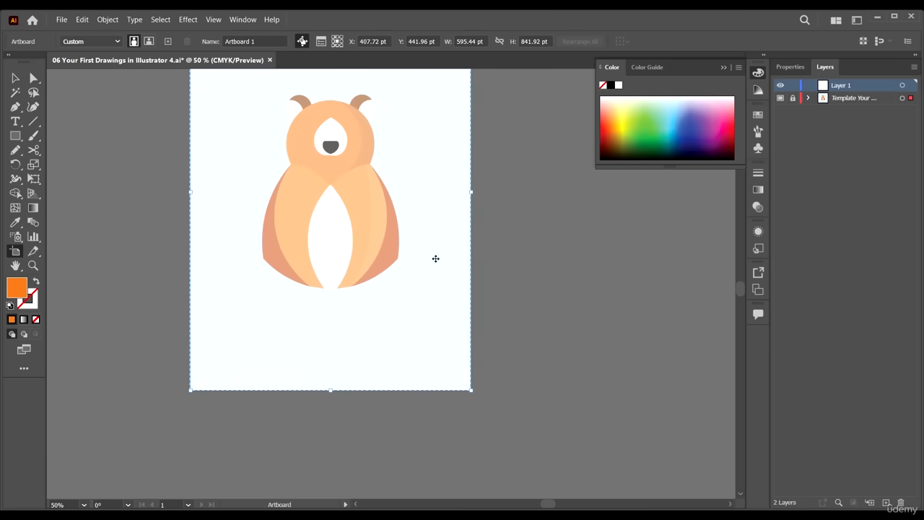
pyautogui.scroll(3, 435, 258)
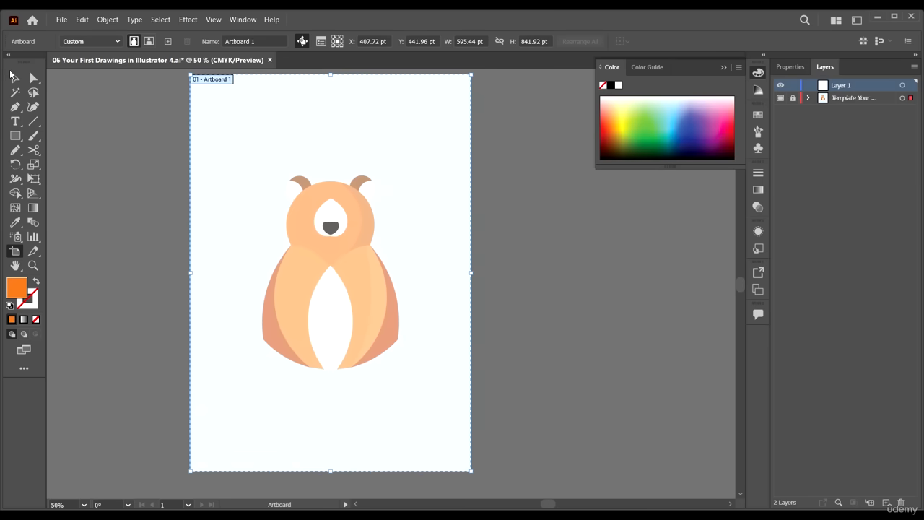
pyautogui.click(15, 77)
# - Activate the Curvature tool for drawing on the empty canvas beside the artboard
pyautogui.hotkey('ctrl', '=')
pyautogui.scroll(1, 101, 153)
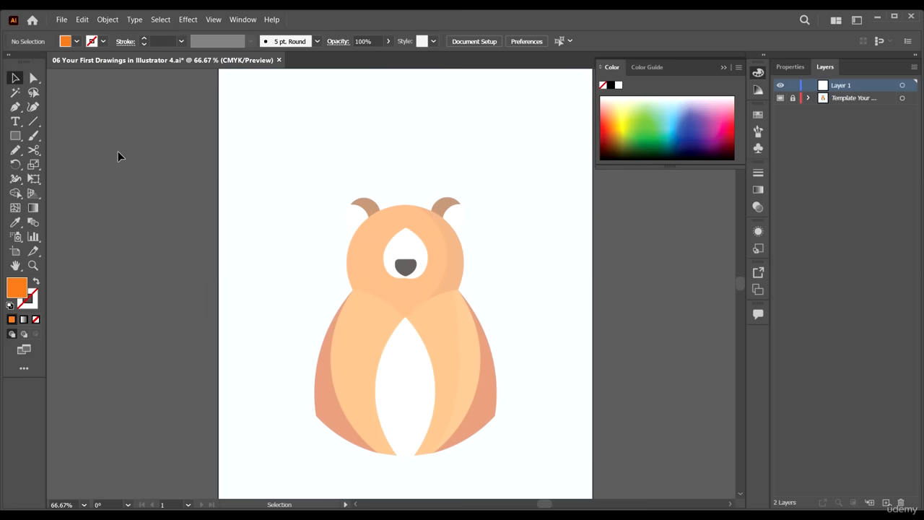
pyautogui.scroll(-1, 116, 151)
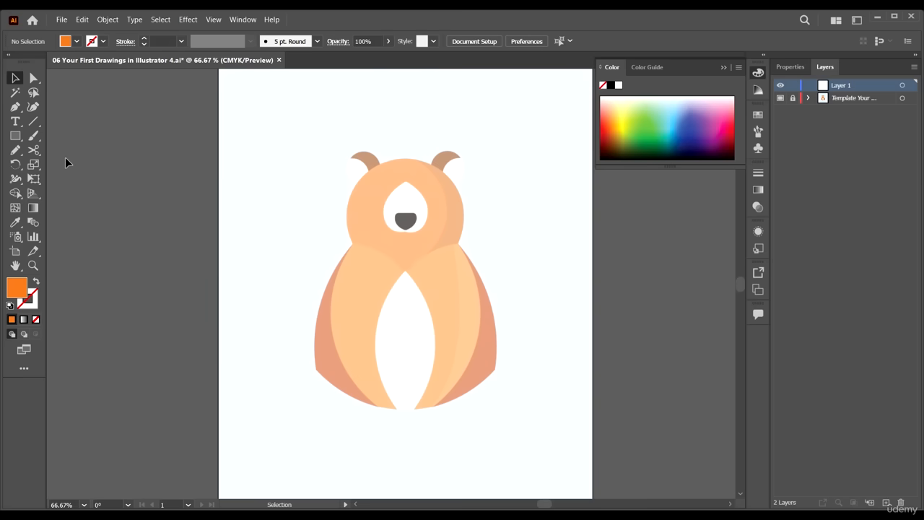
pyautogui.click(34, 108)
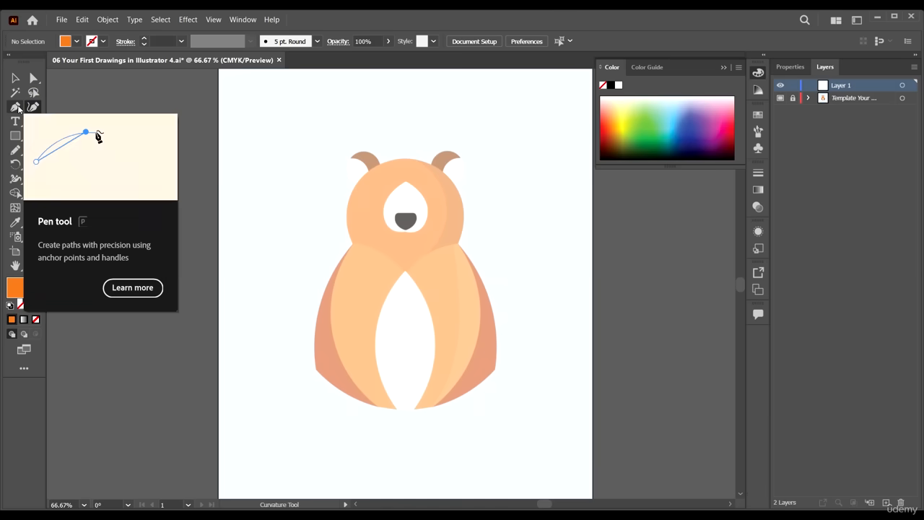
pyautogui.click(18, 109)
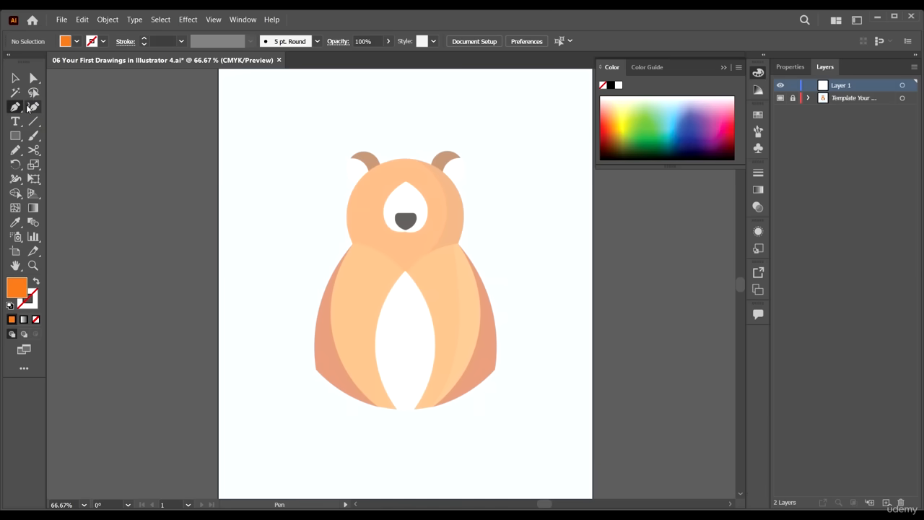
pyautogui.click(33, 107)
pyautogui.hscroll(-2, 58, 117)
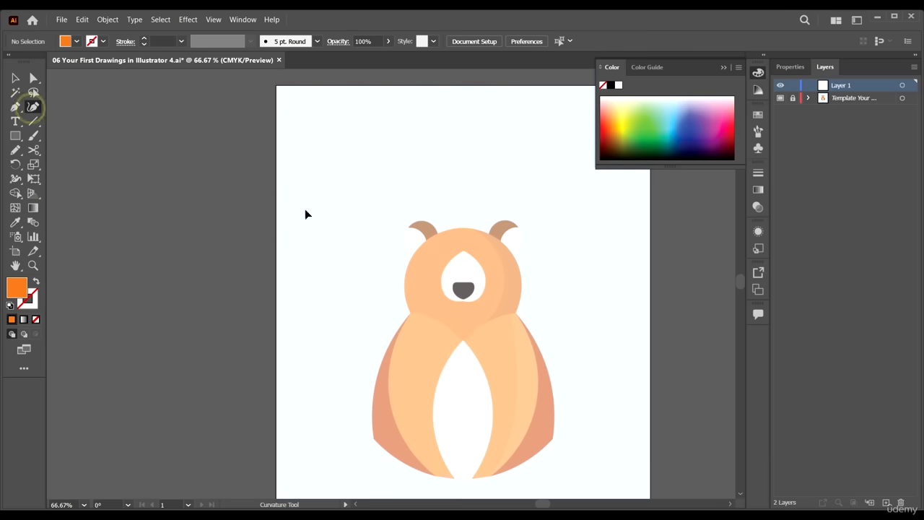
pyautogui.hscroll(-5, 304, 209)
pyautogui.click(33, 106)
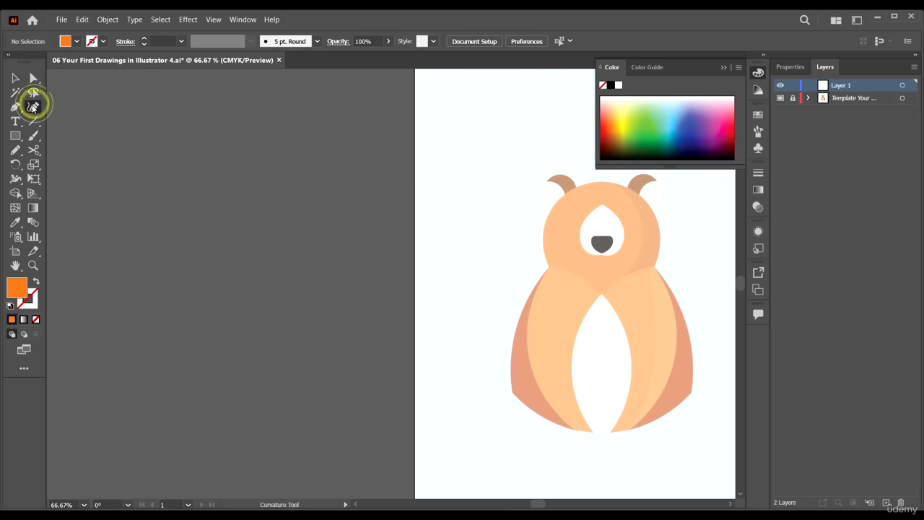
pyautogui.click(112, 194)
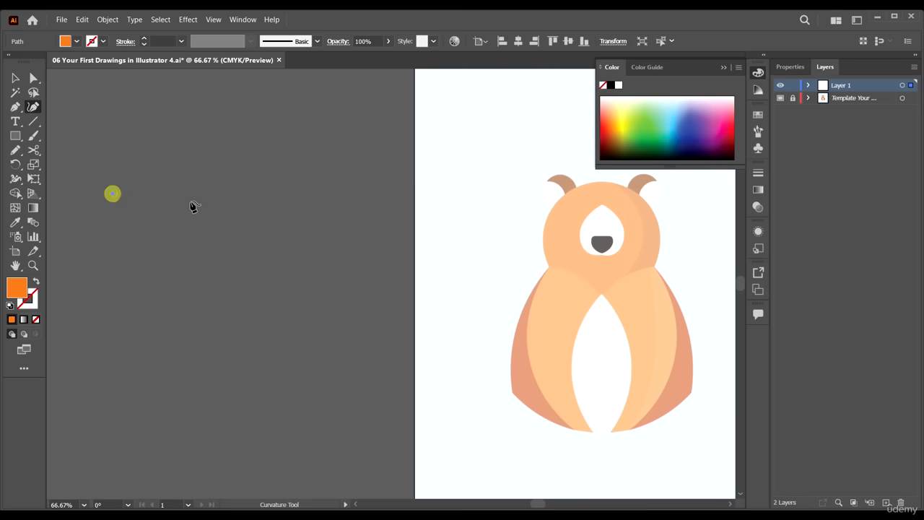
pyautogui.click(112, 192)
pyautogui.click(184, 156)
pyautogui.click(288, 241)
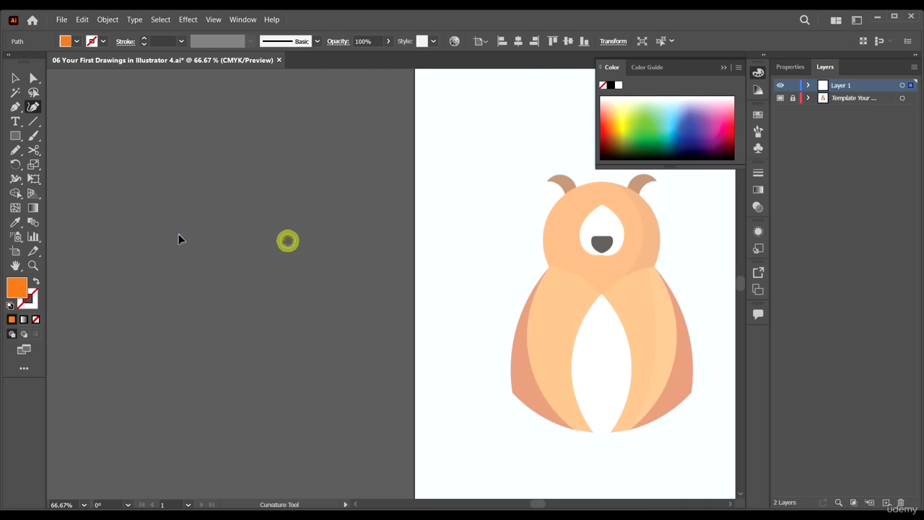
# - Draw a seven-point smooth path on the empty canvas, forming a large round lobe and a smaller one below it
pyautogui.moveTo(169, 231); pyautogui.dragTo(144, 283)
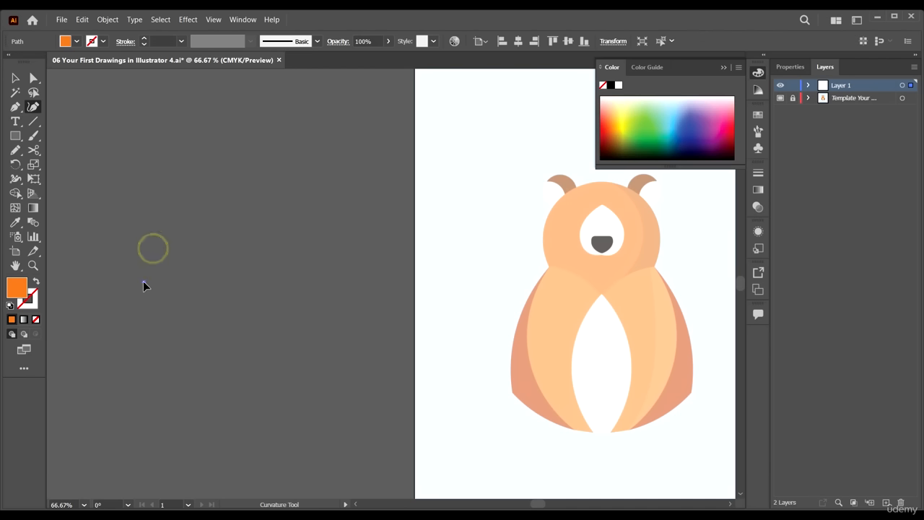
pyautogui.click(252, 202)
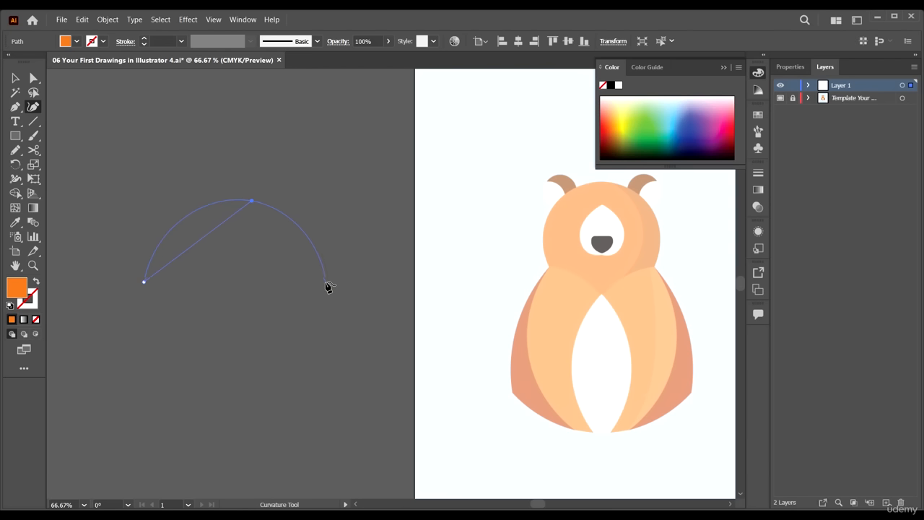
pyautogui.click(325, 282)
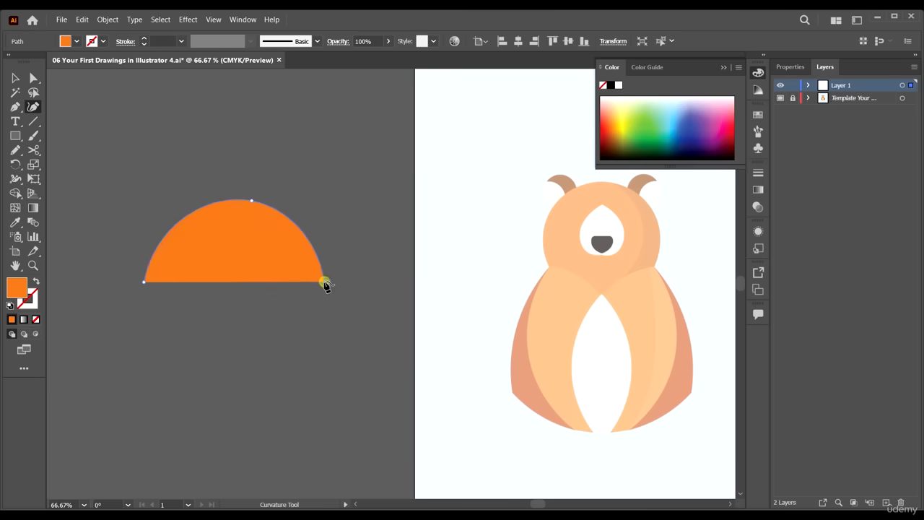
pyautogui.click(239, 388)
pyautogui.click(136, 344)
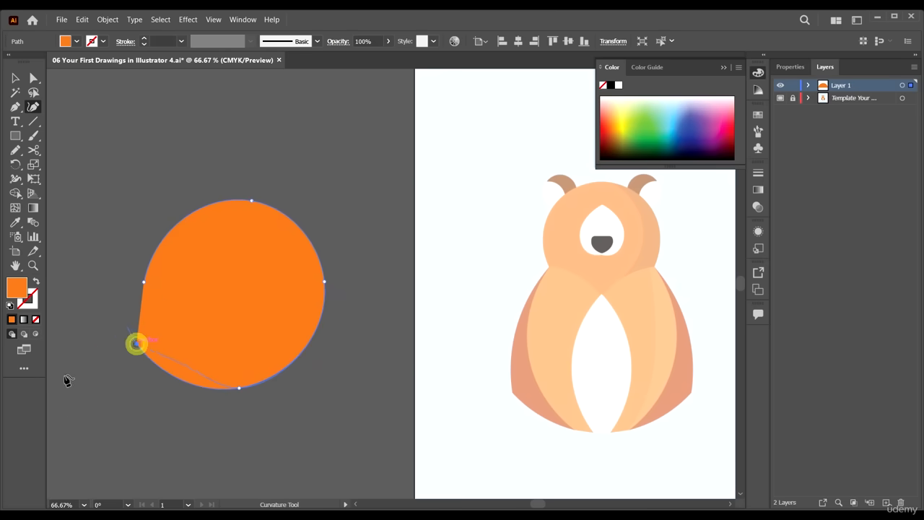
pyautogui.click(82, 408)
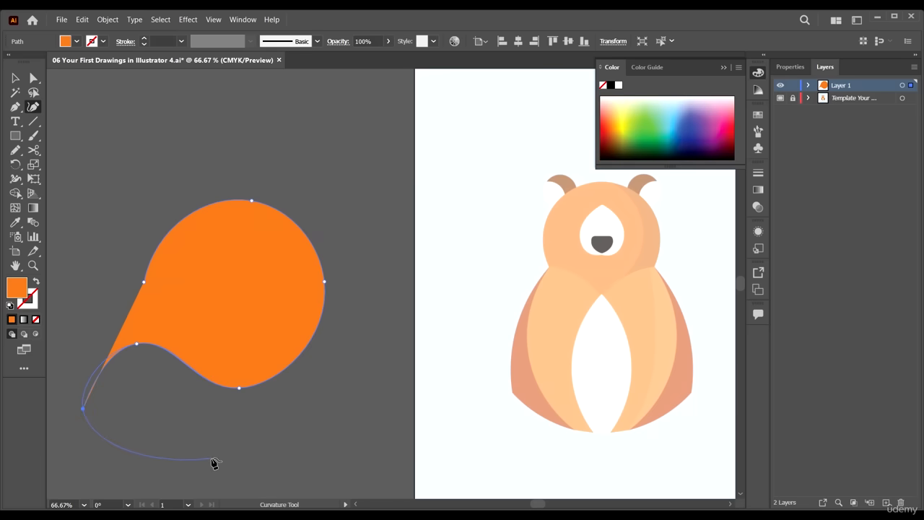
pyautogui.click(211, 459)
pyautogui.scroll(-1, 233, 409)
pyautogui.scroll(-2, 253, 402)
# - Continue the practice path below the smaller lobe with six corner points joined by straight segments
pyautogui.click(271, 393)
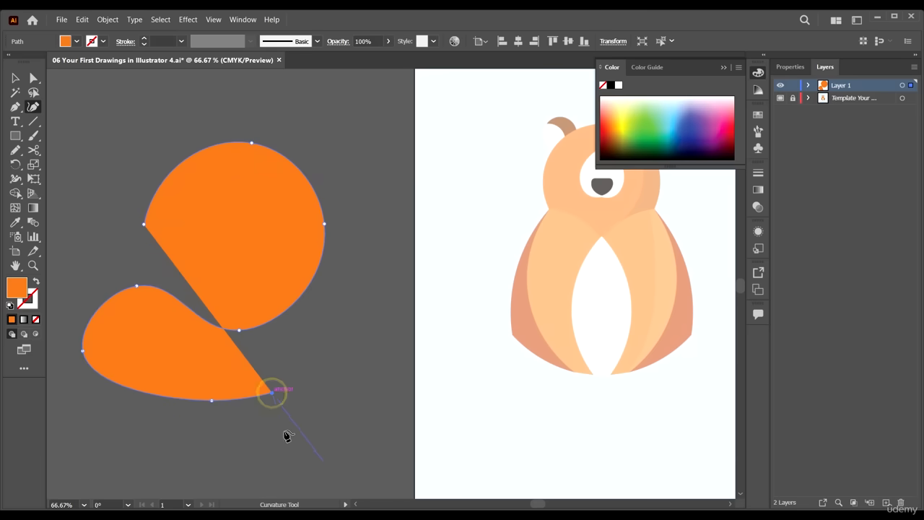
pyautogui.scroll(-2, 287, 426)
pyautogui.click(249, 394)
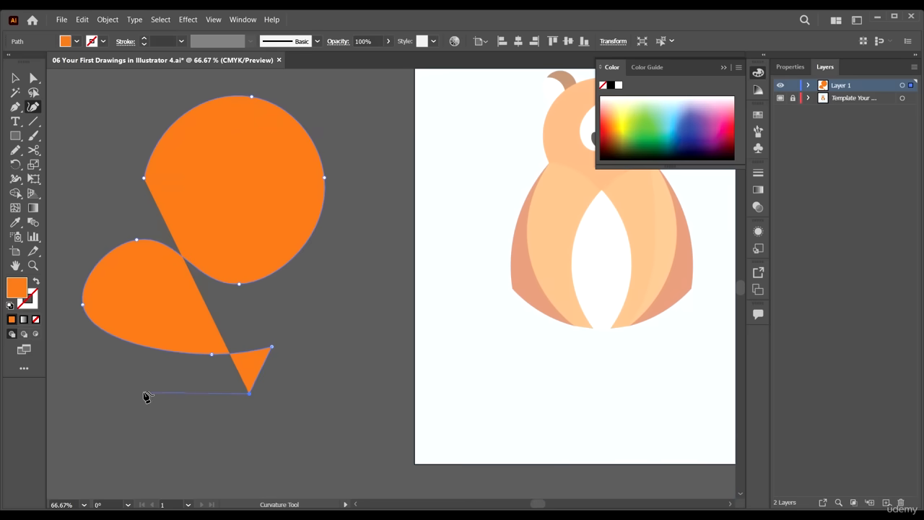
pyautogui.click(145, 392)
pyautogui.click(219, 462)
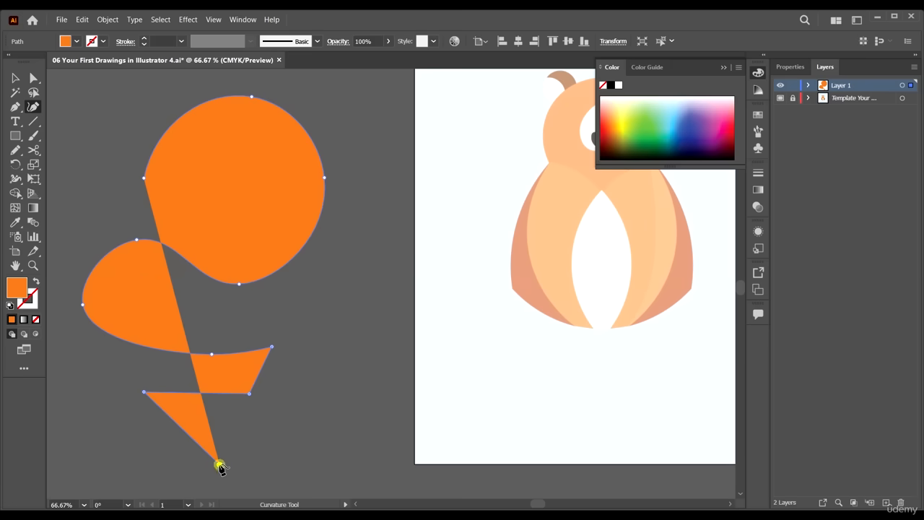
pyautogui.click(318, 414)
pyautogui.click(317, 327)
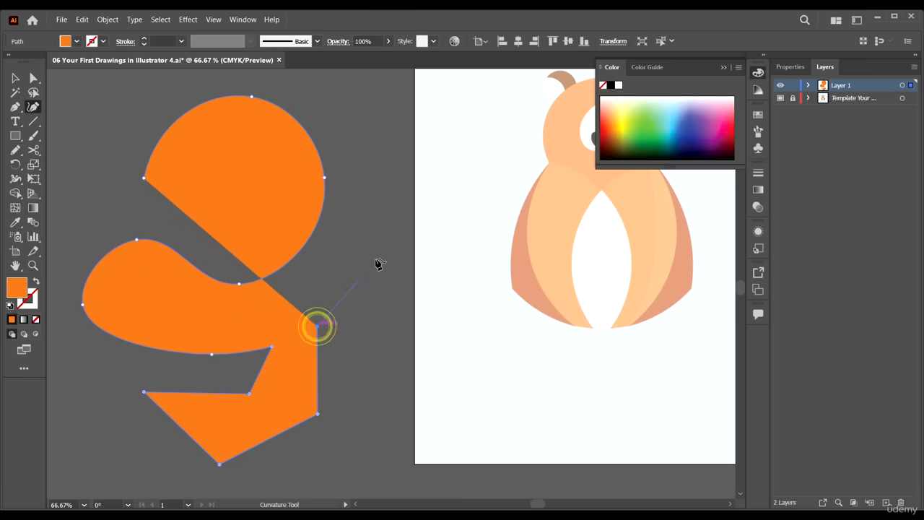
# - Extend the practice path beside the artboard with seven more points, forming a wavy, mostly curved section on its right side
pyautogui.click(354, 243)
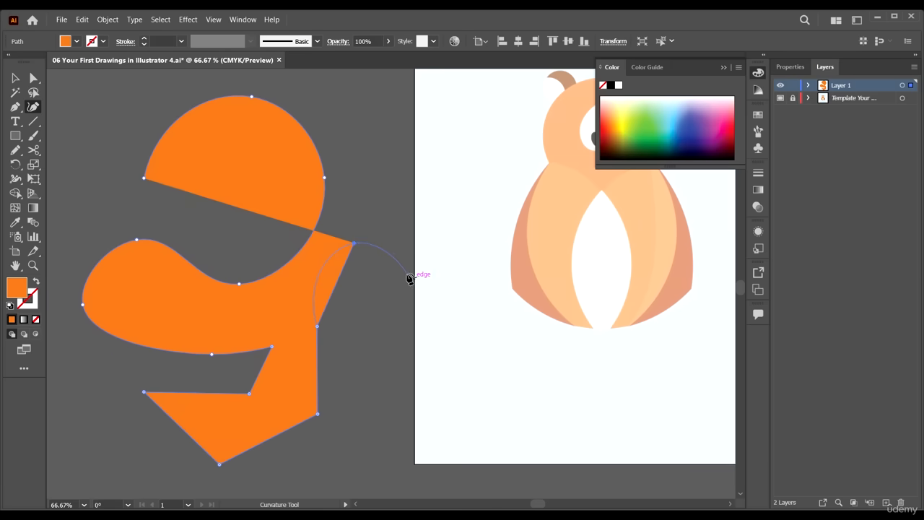
pyautogui.click(408, 275)
pyautogui.click(354, 354)
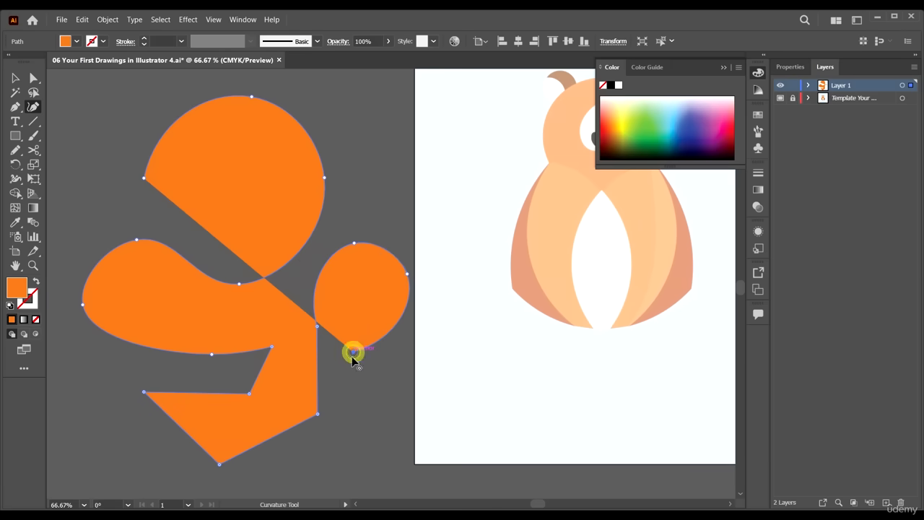
pyautogui.click(398, 385)
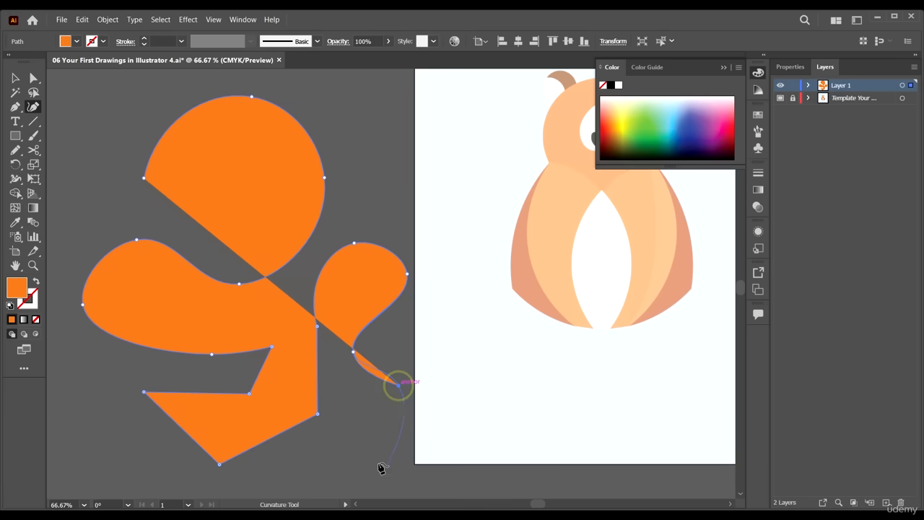
pyautogui.click(335, 446)
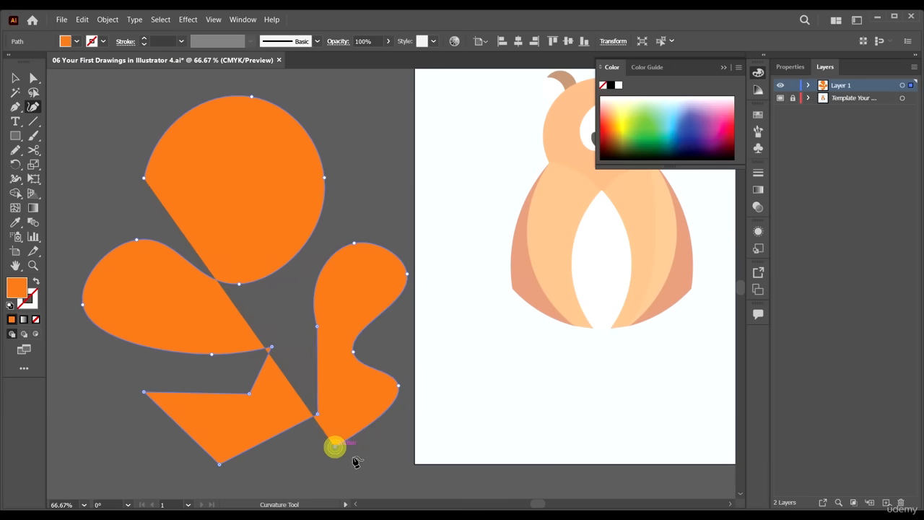
pyautogui.click(397, 477)
pyautogui.scroll(-1, 396, 477)
pyautogui.click(330, 471)
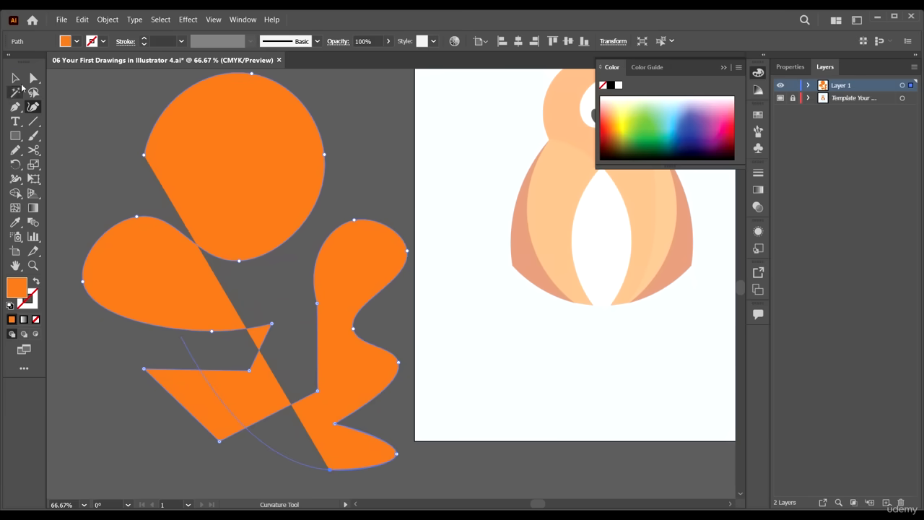
# - Select the whole orange practice path and delete it from the canvas
pyautogui.click(15, 77)
pyautogui.click(286, 160)
pyautogui.press('Delete')
# - Trace the rounded upper-left corner of the bear's nose with three Curvature tool points, starting on its top edge
pyautogui.scroll(2, 286, 163)
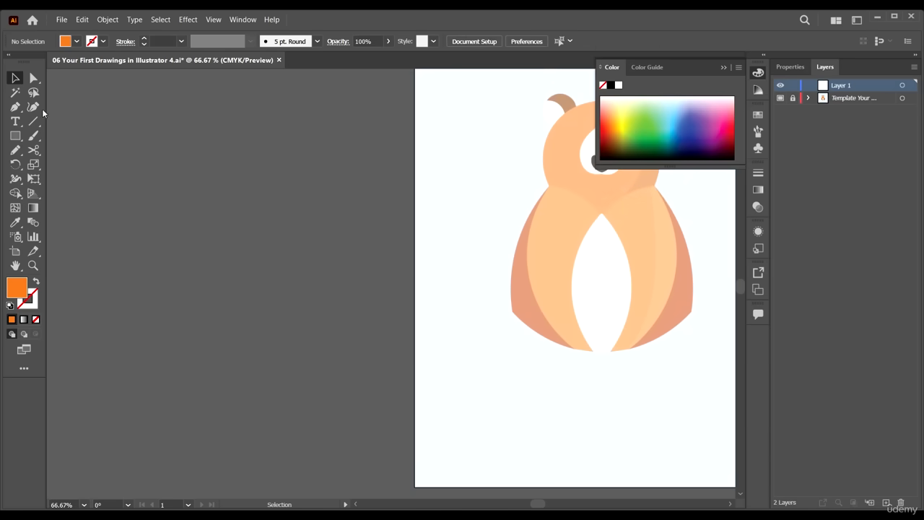
pyautogui.hscroll(4, 276, 174)
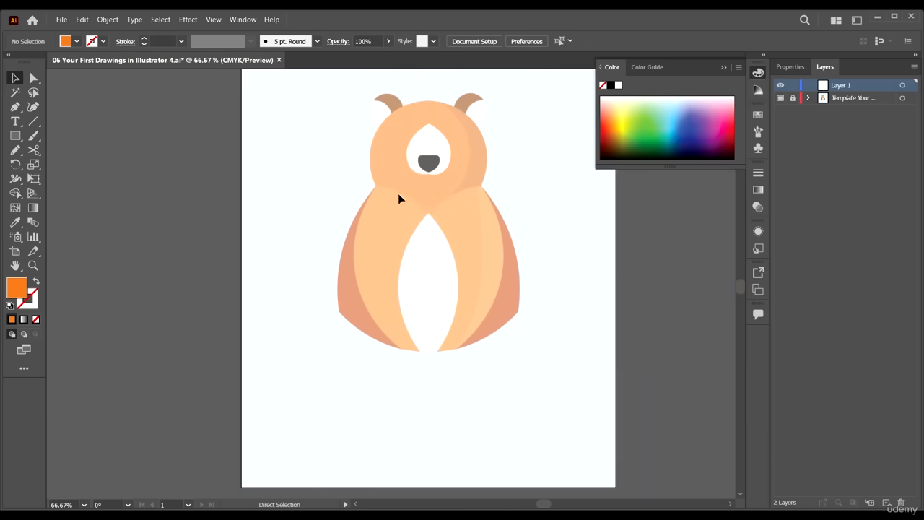
pyautogui.scroll(3, 442, 122)
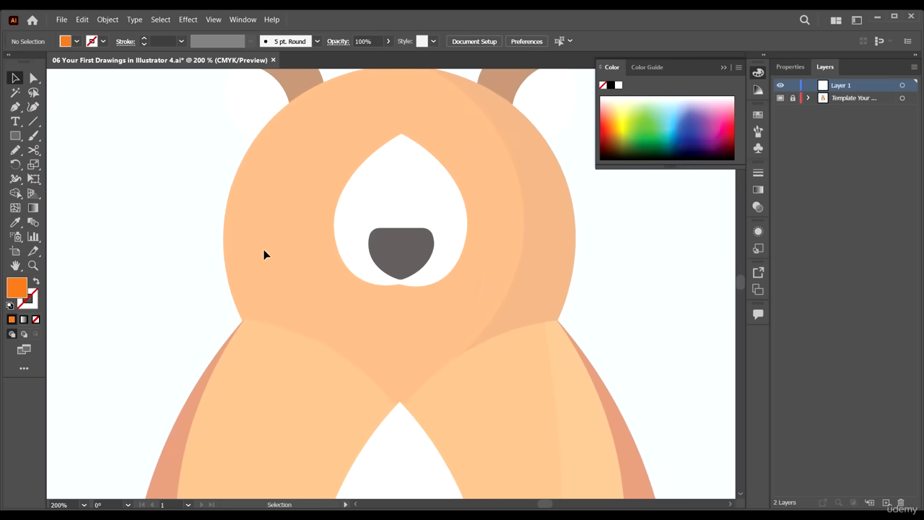
pyautogui.click(33, 107)
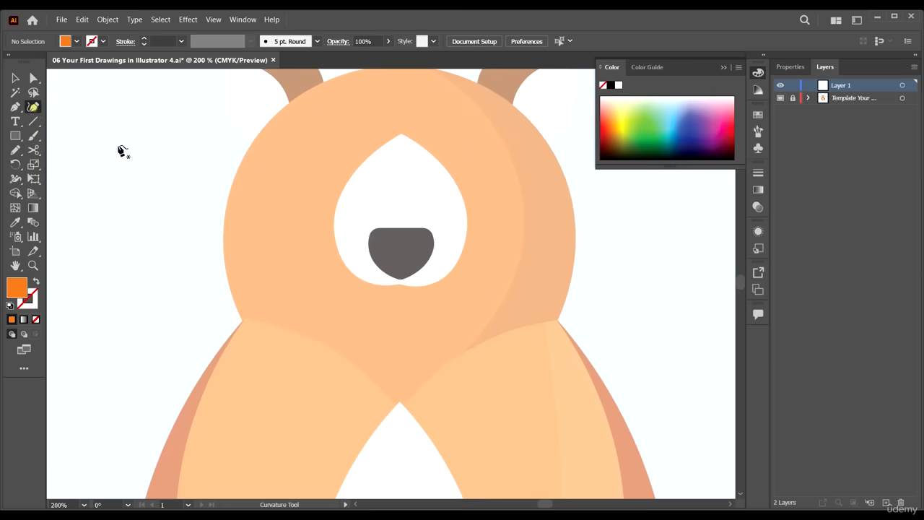
pyautogui.scroll(6, 398, 265)
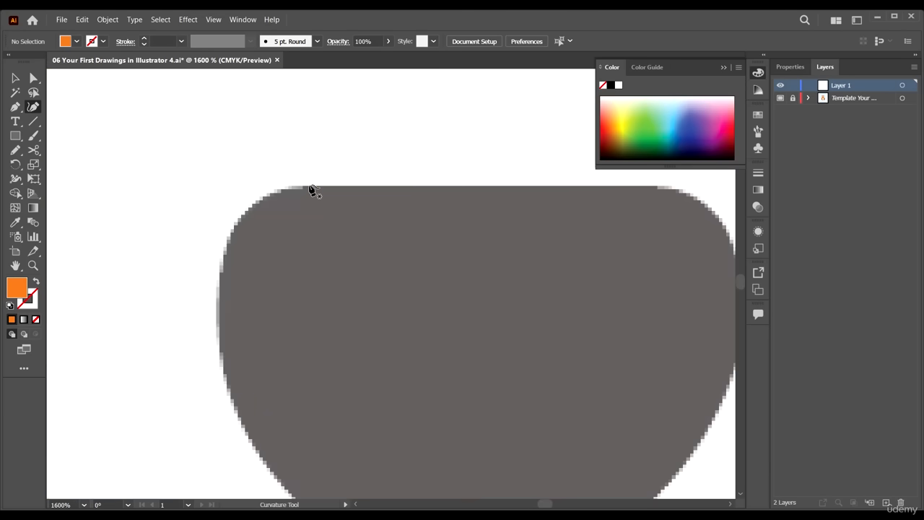
pyautogui.click(309, 186)
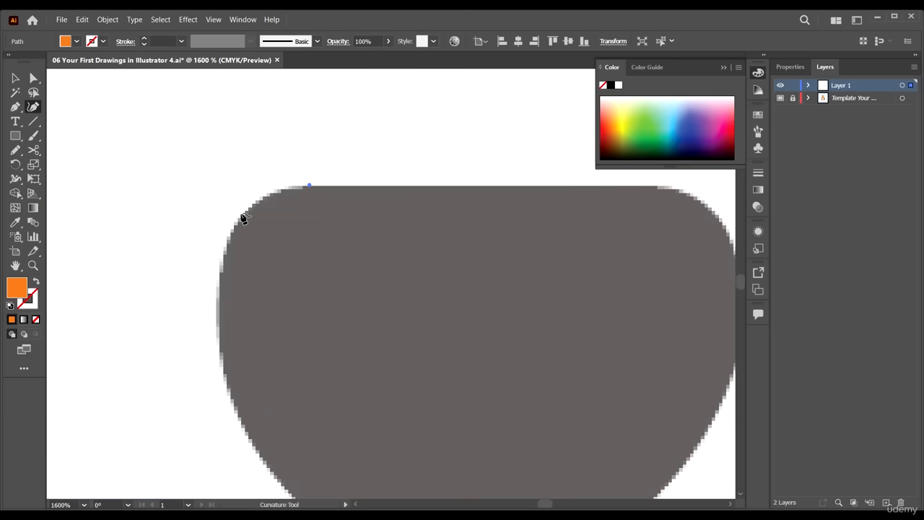
pyautogui.click(241, 213)
pyautogui.click(221, 289)
# - Continue the nose outline around its lower tip, right side and rounded upper-right corner, and close the path at its first point
pyautogui.keyDown('alt'); pyautogui.scroll(-3, 243, 371); pyautogui.keyUp('alt')
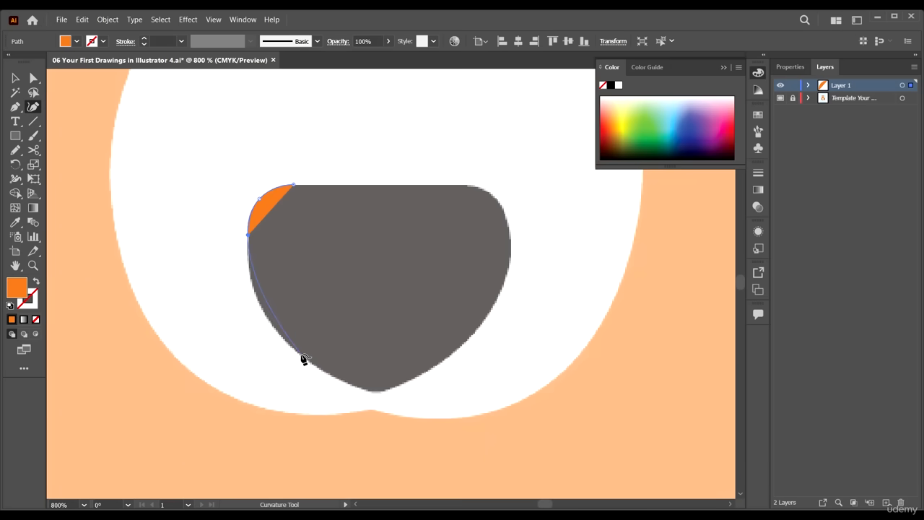
pyautogui.click(302, 354)
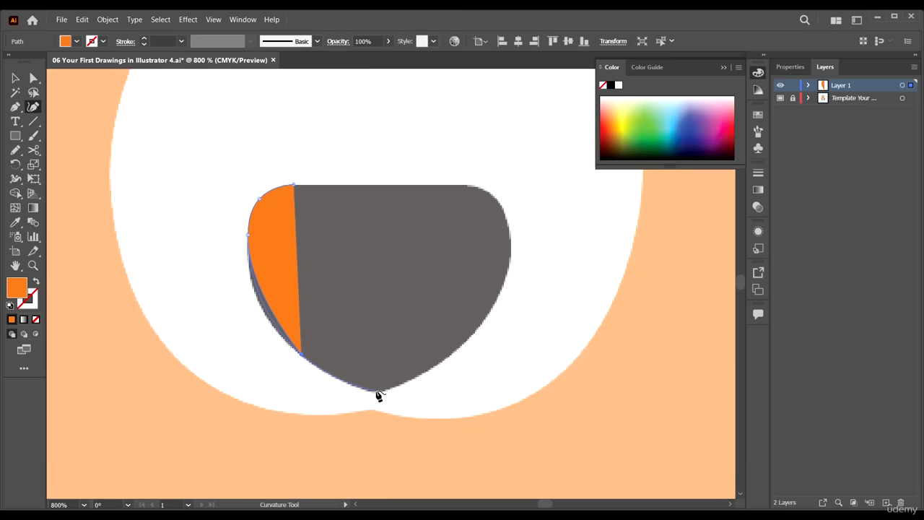
pyautogui.click(377, 390)
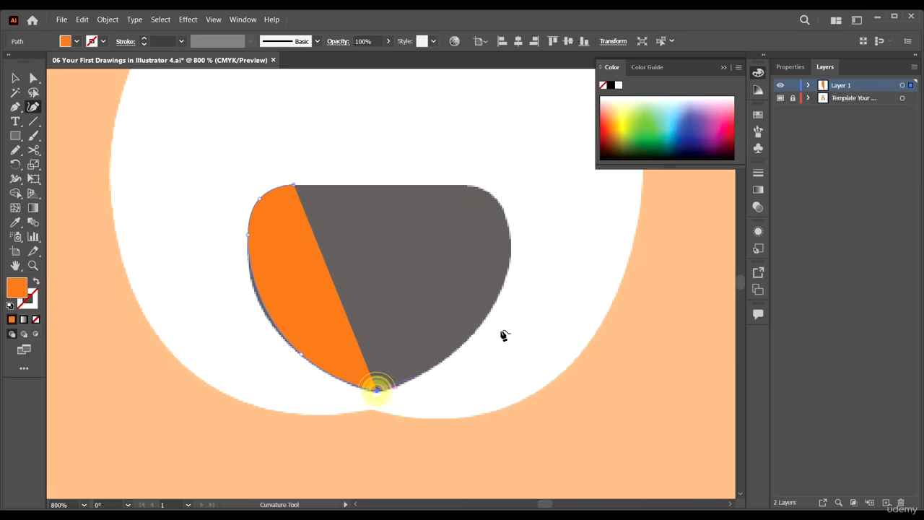
pyautogui.click(460, 347)
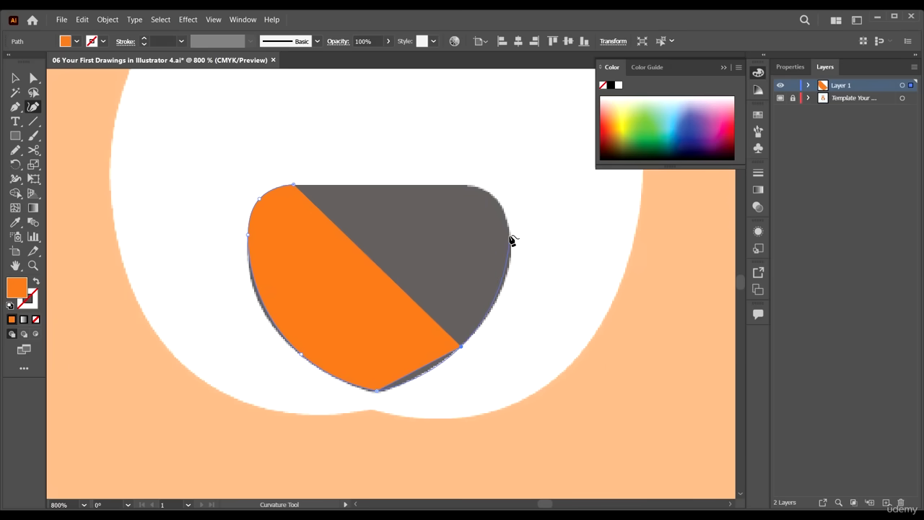
pyautogui.click(511, 235)
pyautogui.click(496, 196)
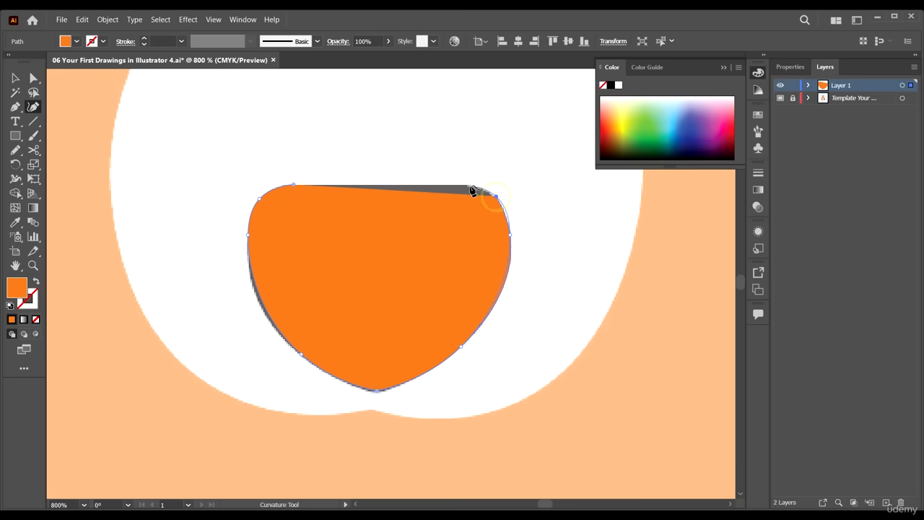
pyautogui.click(465, 186)
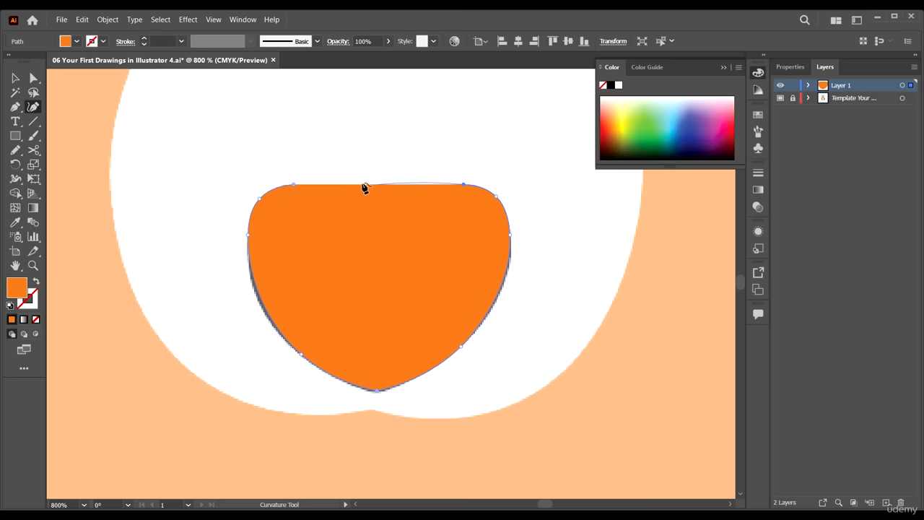
pyautogui.click(294, 185)
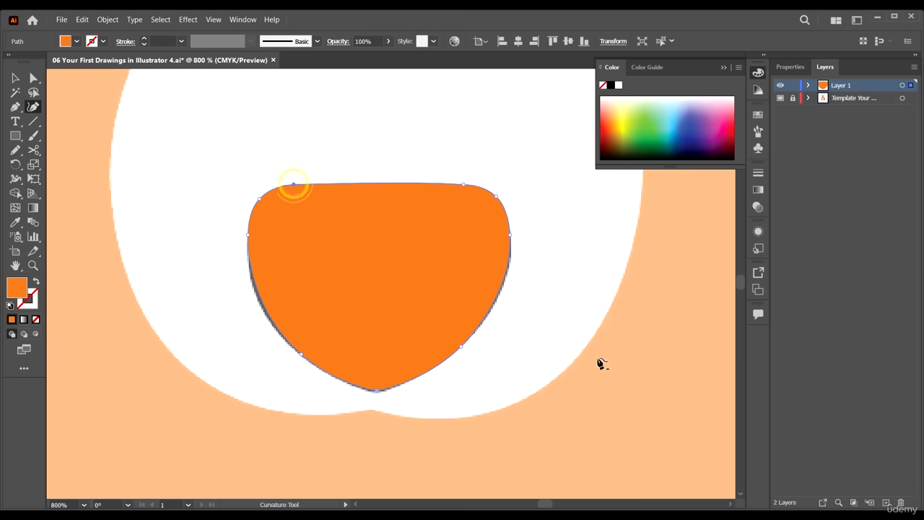
# - Select the nose path's lower-left anchor with Direct Selection and reshape the curve beside it to follow the template
pyautogui.click(14, 77)
pyautogui.click(121, 207)
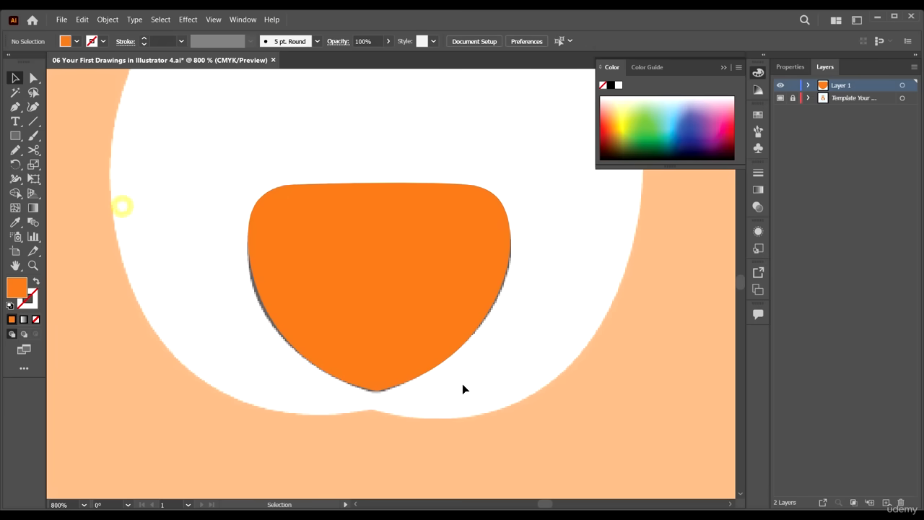
pyautogui.click(420, 328)
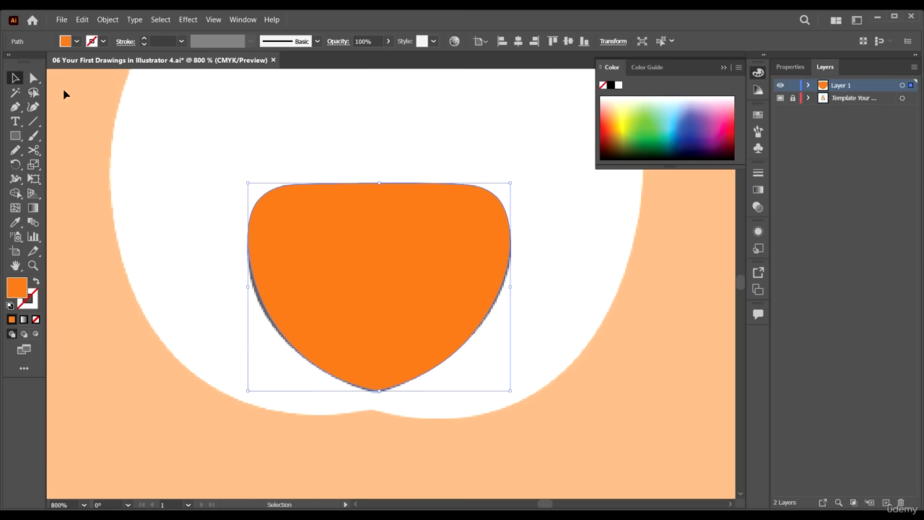
pyautogui.click(34, 77)
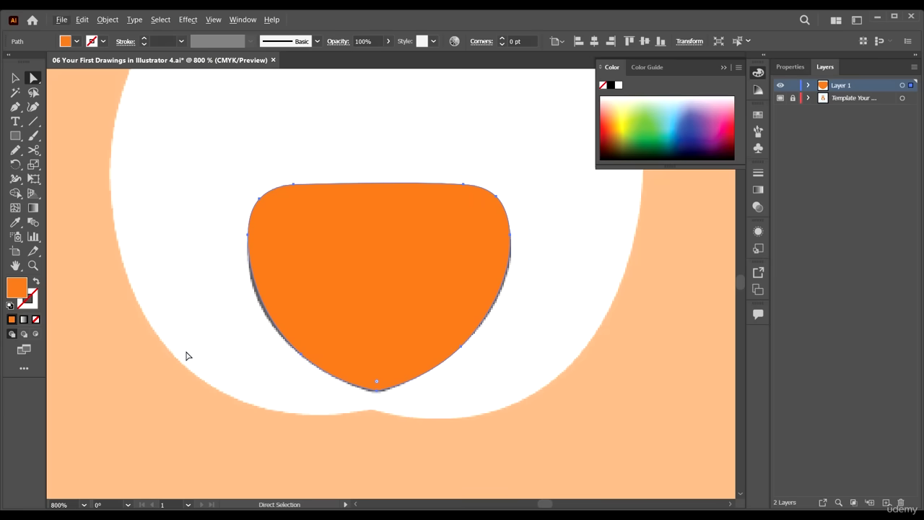
pyautogui.scroll(1, 374, 369)
pyautogui.moveTo(414, 449); pyautogui.dragTo(359, 414)
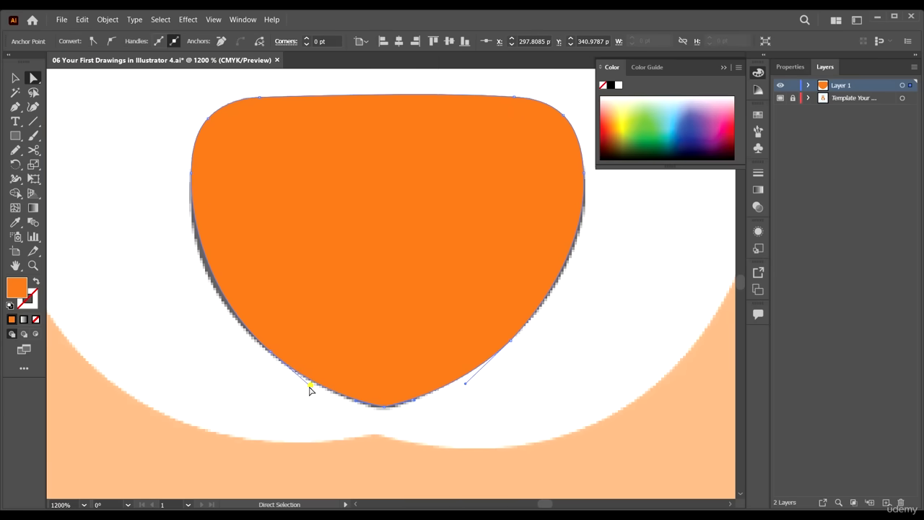
pyautogui.click(313, 389)
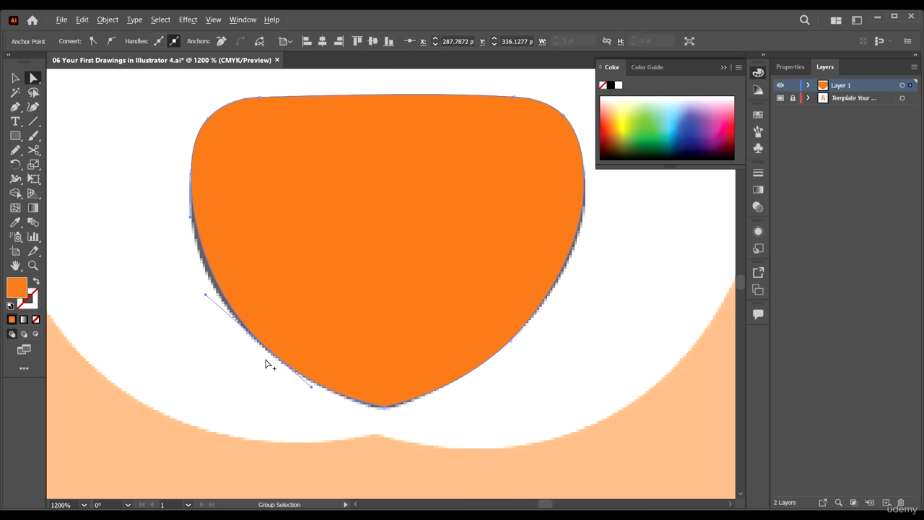
pyautogui.scroll(3, 265, 363)
pyautogui.moveTo(256, 311); pyautogui.dragTo(249, 314)
pyautogui.scroll(-4, 248, 313)
# - Lengthen the right-side anchor's lower handle so the nose's lower-right curve covers the template edge
pyautogui.scroll(2, 427, 329)
pyautogui.scroll(-3, 485, 252)
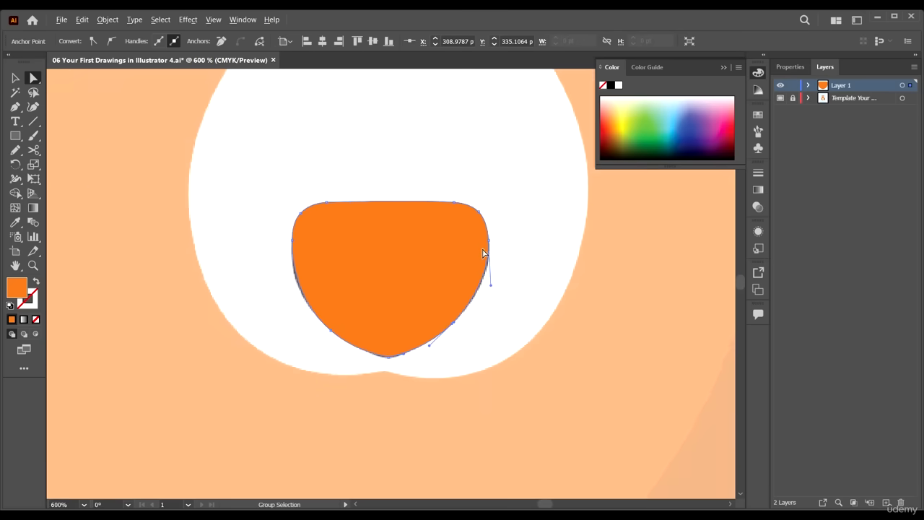
pyautogui.scroll(2, 320, 254)
pyautogui.click(638, 337)
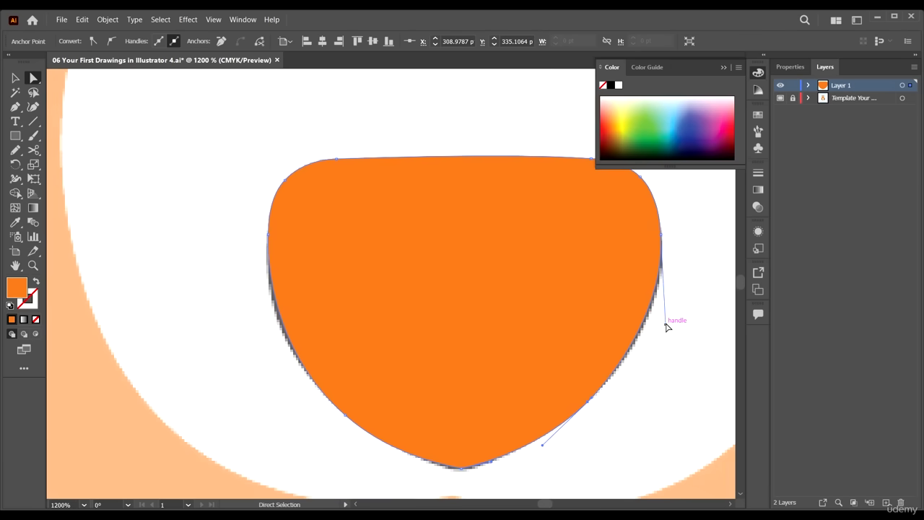
pyautogui.moveTo(666, 323); pyautogui.dragTo(667, 337)
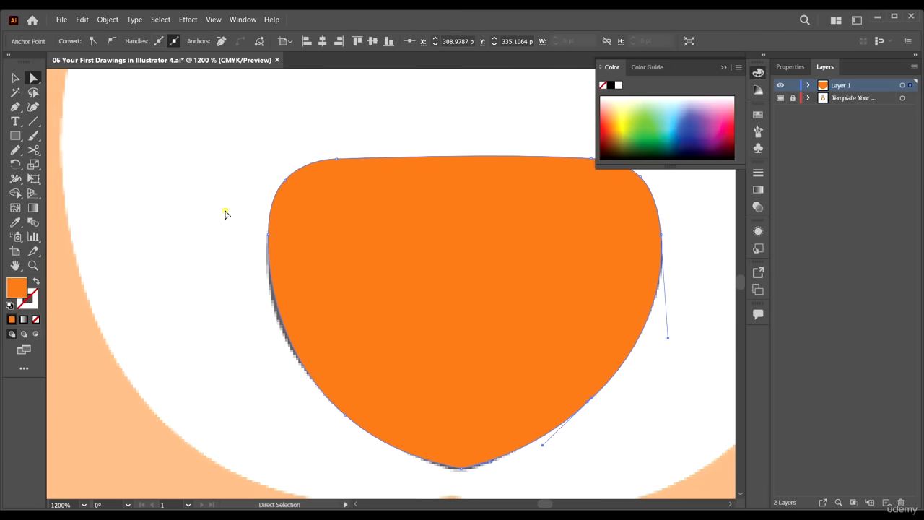
# - Adjust the left-side anchor's lower handle so the nose's left curve covers the template edge, and deselect the path
pyautogui.moveTo(225, 210); pyautogui.dragTo(272, 375)
pyautogui.click(267, 278)
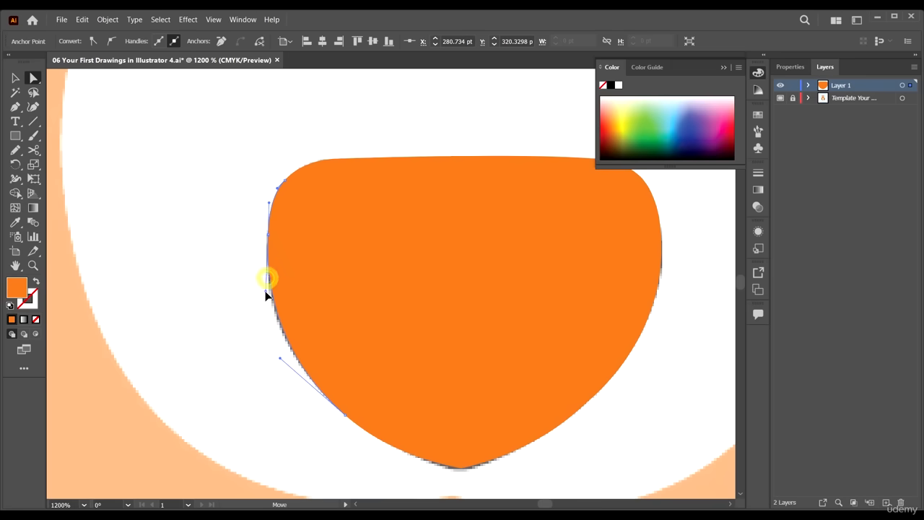
pyautogui.click(227, 300)
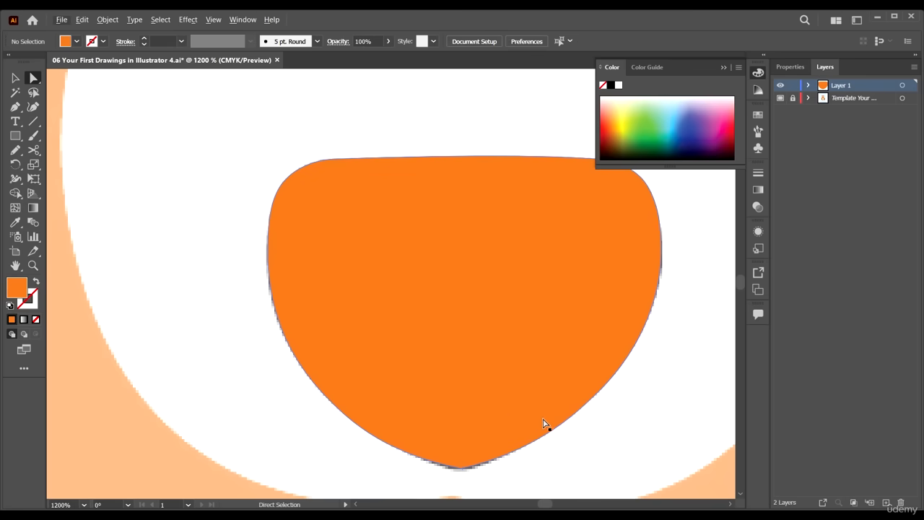
# - Round the nose's lower tip with a corner radius of about 2.18 pt and deselect the path
pyautogui.keyDown('alt'); pyautogui.scroll(-2, 338, 340); pyautogui.keyUp('alt')
pyautogui.keyDown('alt'); pyautogui.click(436, 332); pyautogui.keyUp('alt')
pyautogui.keyDown('alt'); pyautogui.scroll(1, 408, 419); pyautogui.keyUp('alt')
pyautogui.click(402, 419)
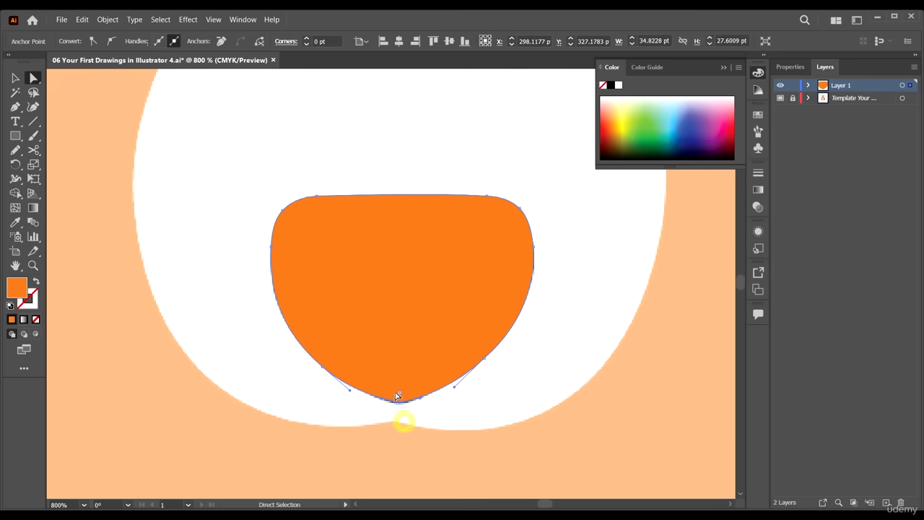
pyautogui.click(399, 394)
pyautogui.keyDown('alt'); pyautogui.scroll(-1, 473, 404); pyautogui.keyUp('alt')
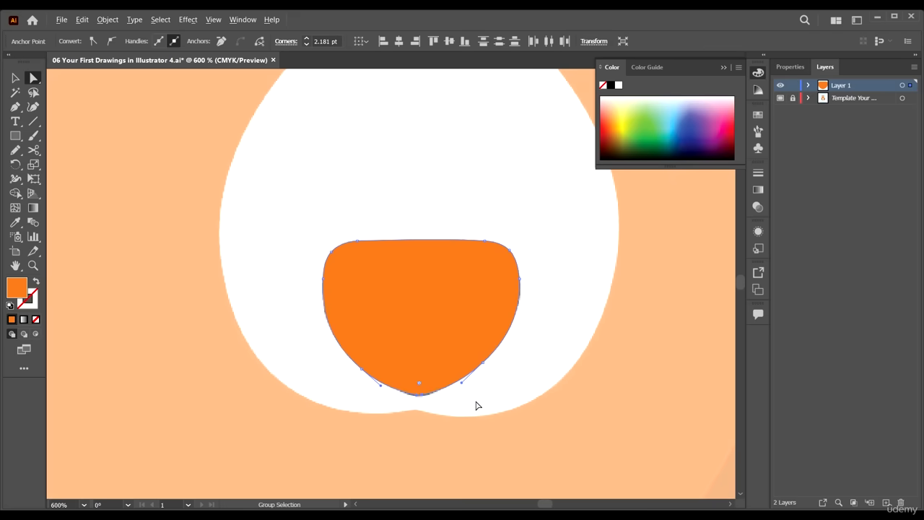
pyautogui.click(486, 406)
# - Select the whole nose shape and change its fill to a dark grey swatch
pyautogui.click(15, 77)
pyautogui.keyDown('alt'); pyautogui.scroll(-2, 468, 385); pyautogui.keyUp('alt')
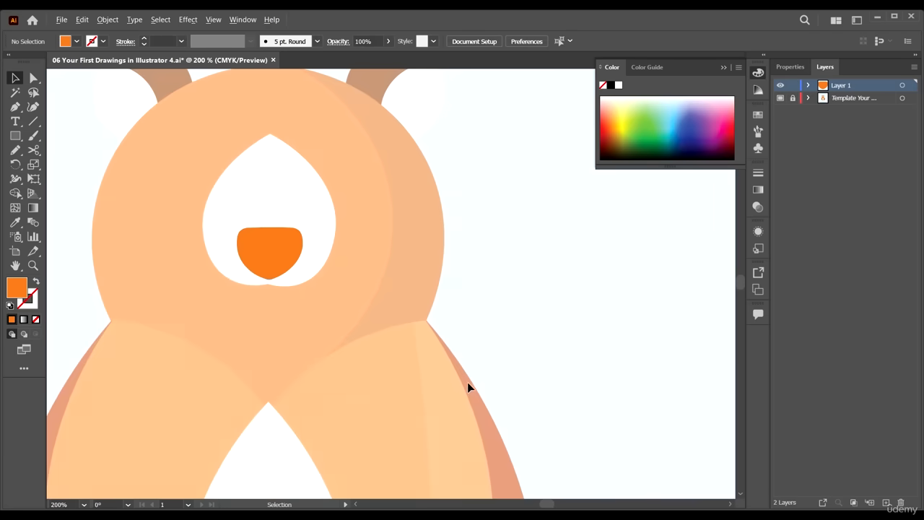
pyautogui.keyDown('alt'); pyautogui.scroll(1, 236, 301); pyautogui.keyUp('alt')
pyautogui.keyDown('alt'); pyautogui.scroll(1, 275, 253); pyautogui.keyUp('alt')
pyautogui.click(300, 208)
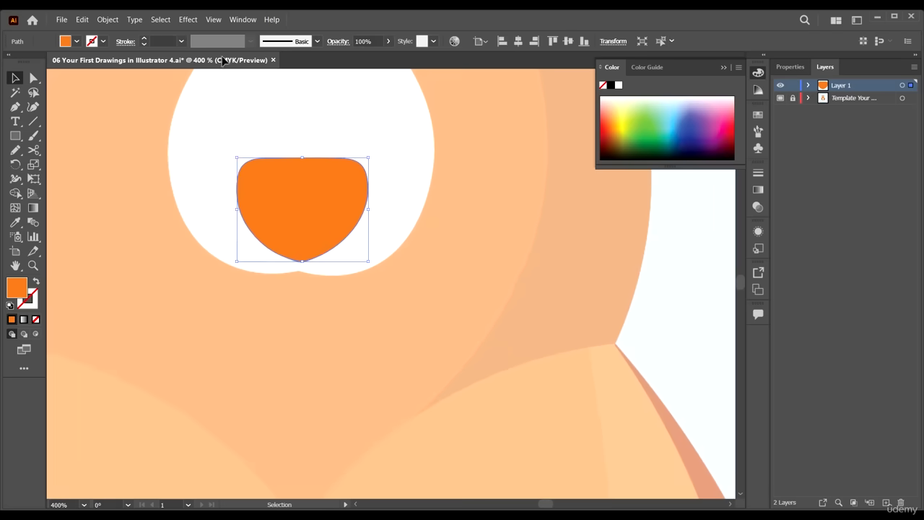
pyautogui.click(75, 41)
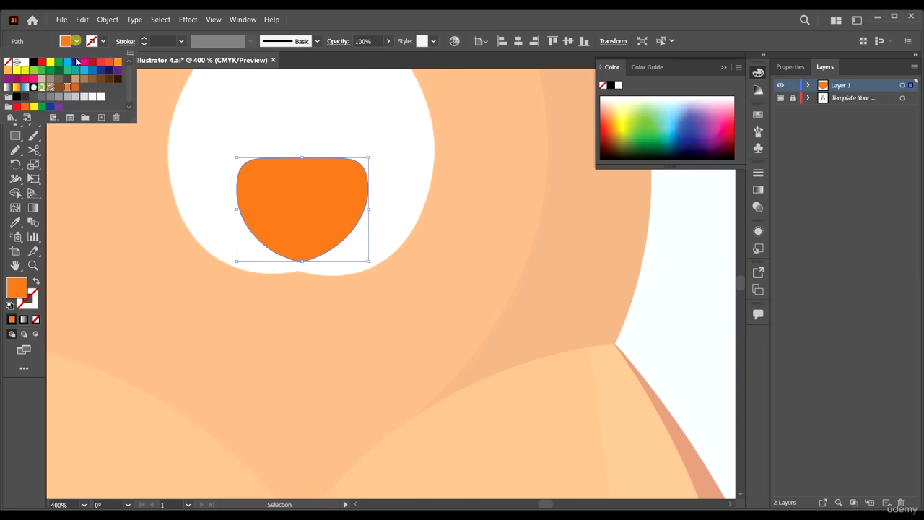
pyautogui.click(37, 97)
pyautogui.click(211, 320)
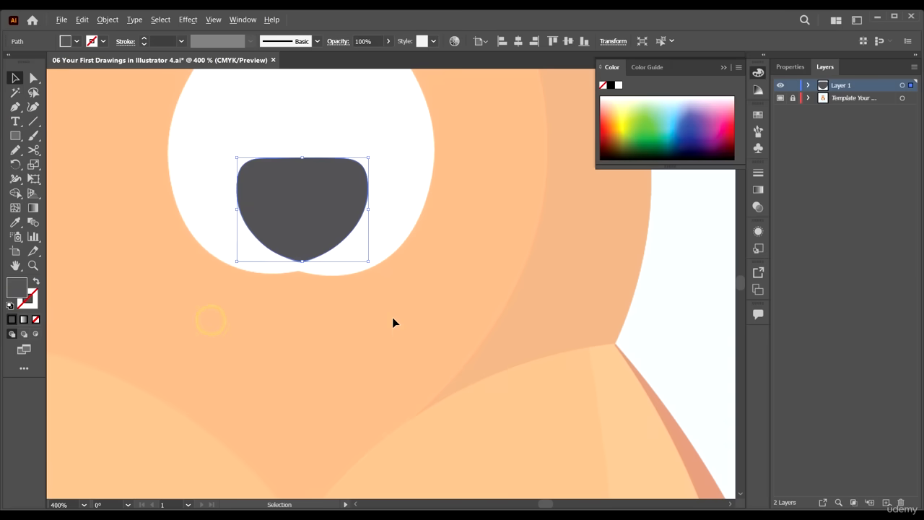
# - Swap the nose's fill and stroke so it has only a dark grey outline, and deselect it
pyautogui.keyDown('alt'); pyautogui.scroll(-1, 392, 322); pyautogui.keyUp('alt')
pyautogui.click(320, 214)
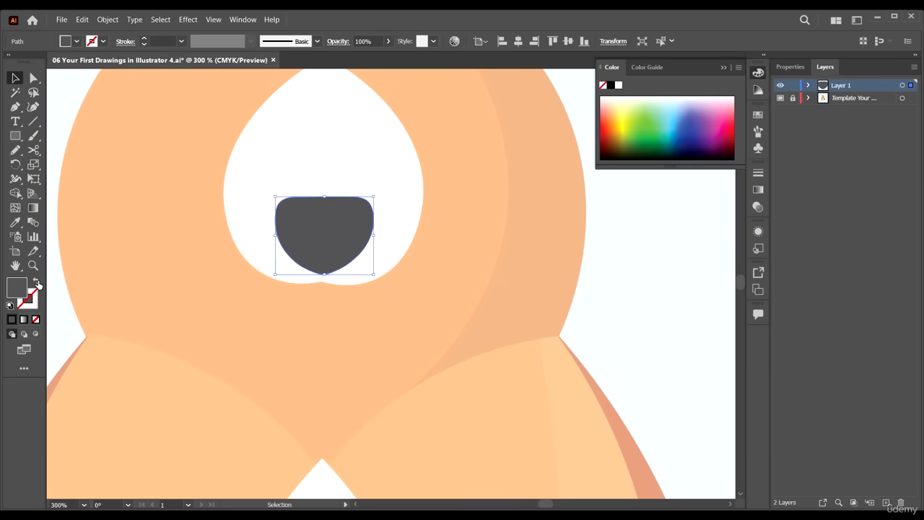
pyautogui.click(381, 379)
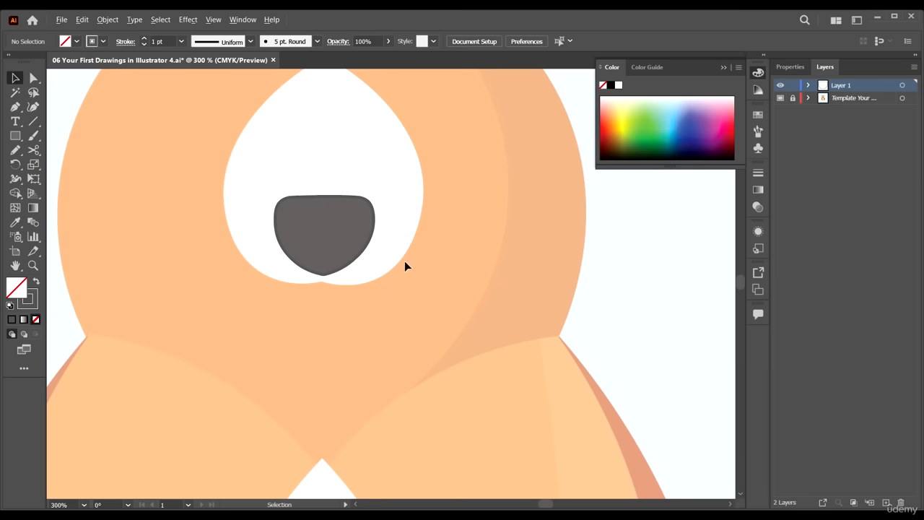
# - Trace the left half of the white muzzle with the Curvature tool, from its upper tip to a corner point at the bottom notch
pyautogui.moveTo(405, 261); pyautogui.dragTo(470, 358)
pyautogui.click(33, 106)
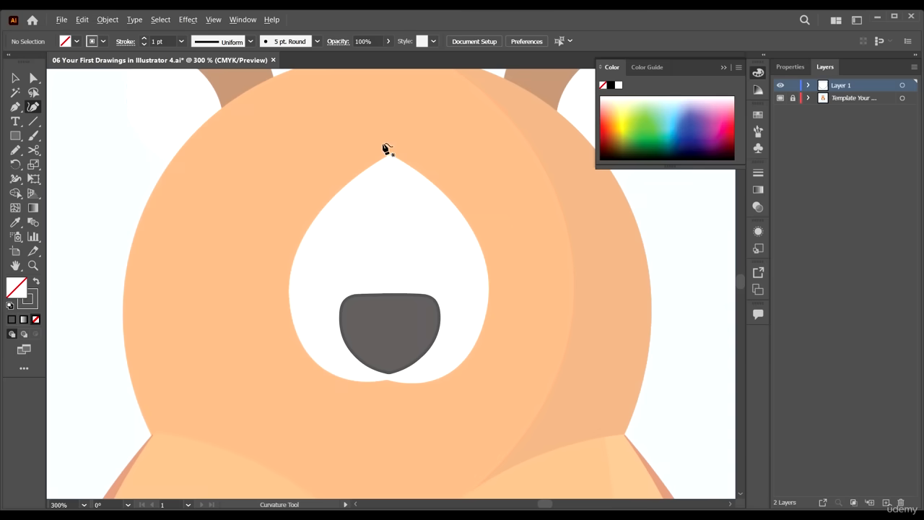
pyautogui.keyDown('alt'); pyautogui.scroll(5, 387, 148); pyautogui.keyUp('alt')
pyautogui.click(424, 183)
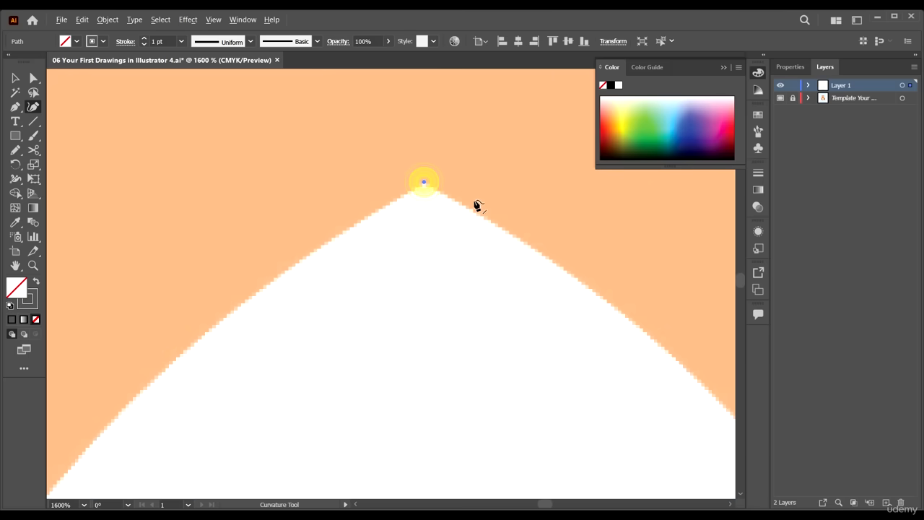
pyautogui.scroll(-5, 460, 192)
pyautogui.scroll(-1, 429, 237)
pyautogui.click(351, 258)
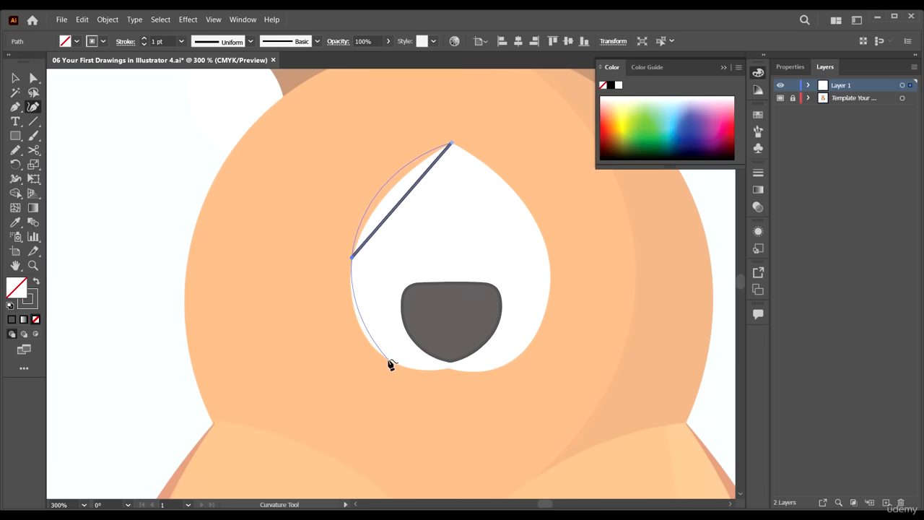
pyautogui.click(383, 357)
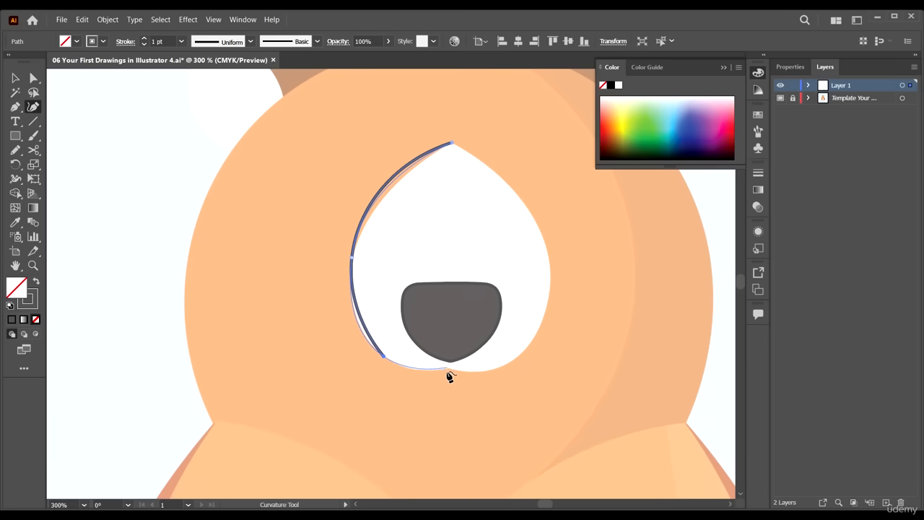
pyautogui.click(450, 369)
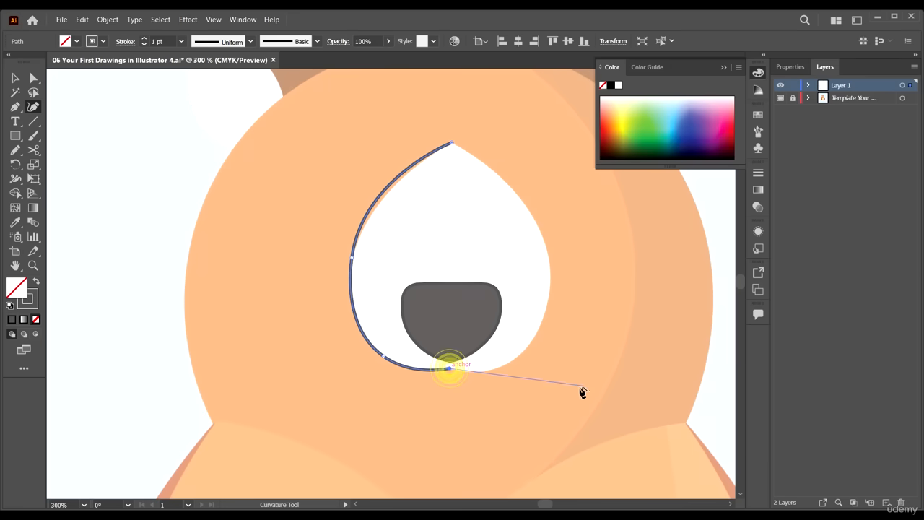
# - Trace the right half of the muzzle from the bottom notch and close the path at its upper tip
pyautogui.click(508, 363)
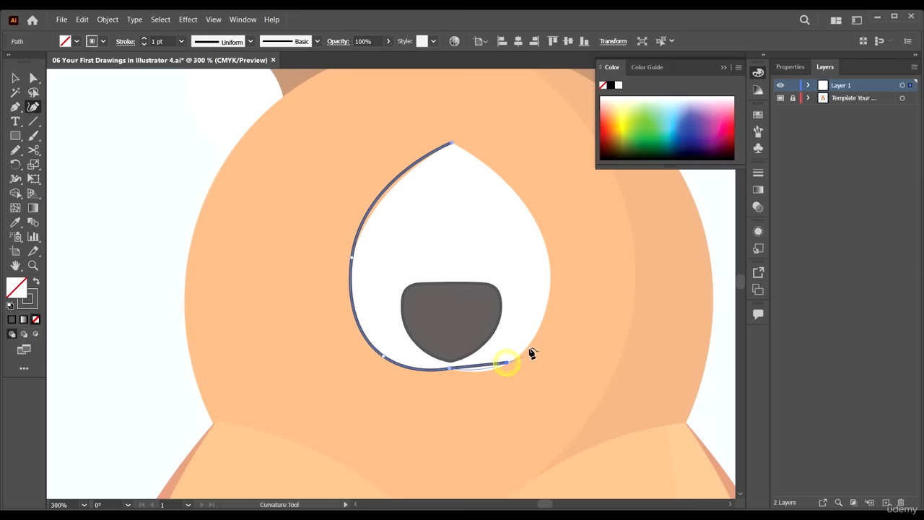
pyautogui.click(548, 253)
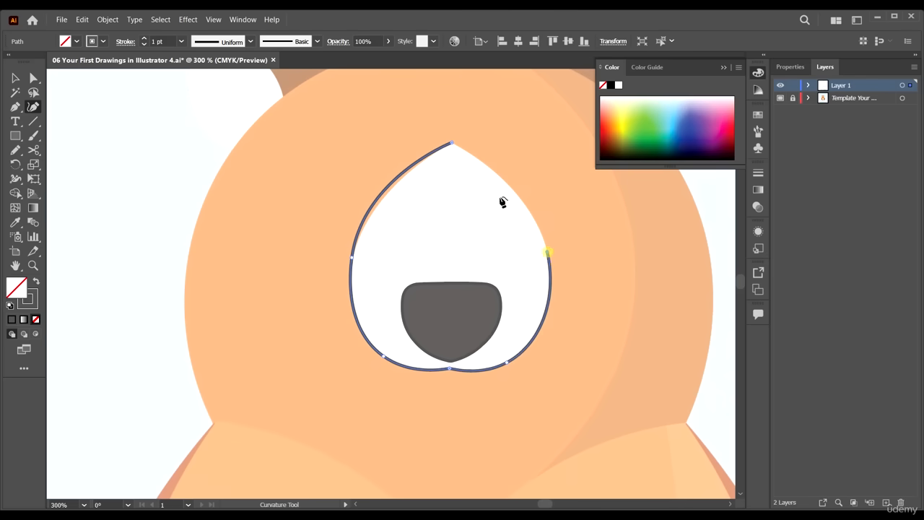
pyautogui.click(451, 145)
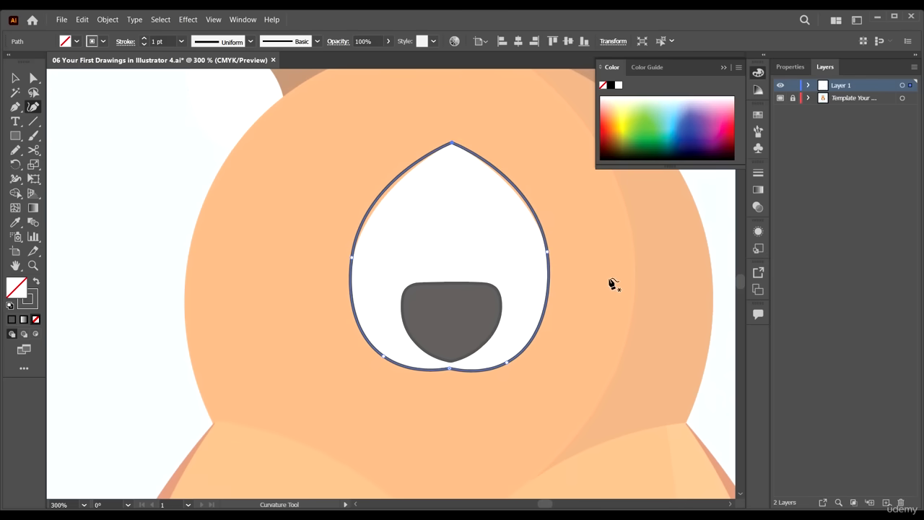
# - Round the muzzle's upper tip with a corner radius of about 3.81 pt and deselect the path
pyautogui.scroll(-3, 491, 237)
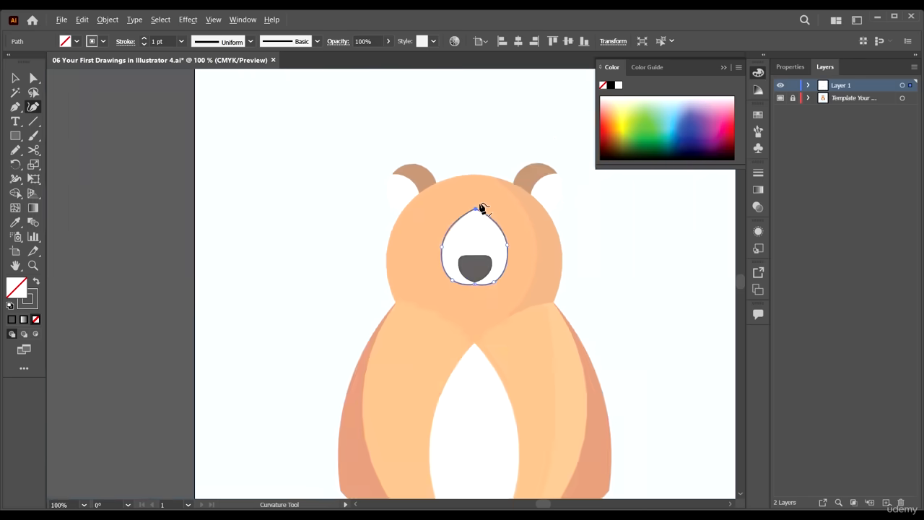
pyautogui.scroll(3, 481, 207)
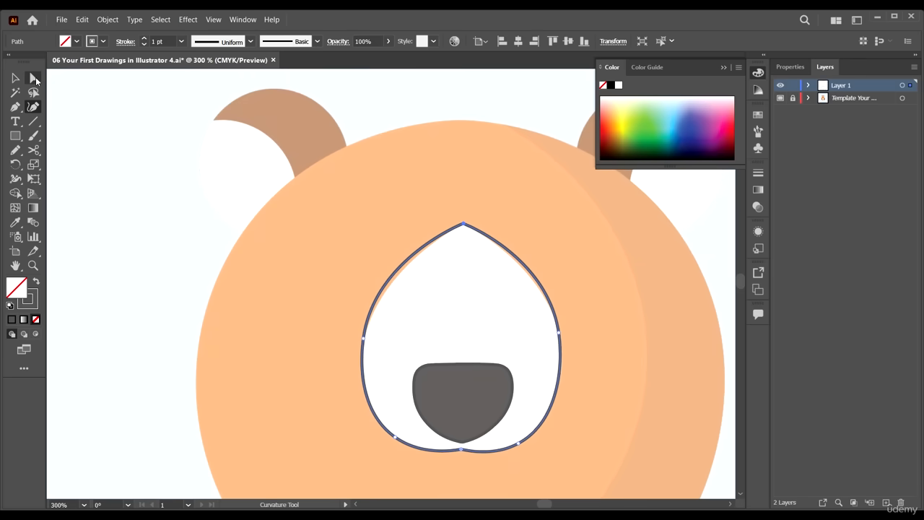
pyautogui.click(35, 78)
pyautogui.click(465, 198)
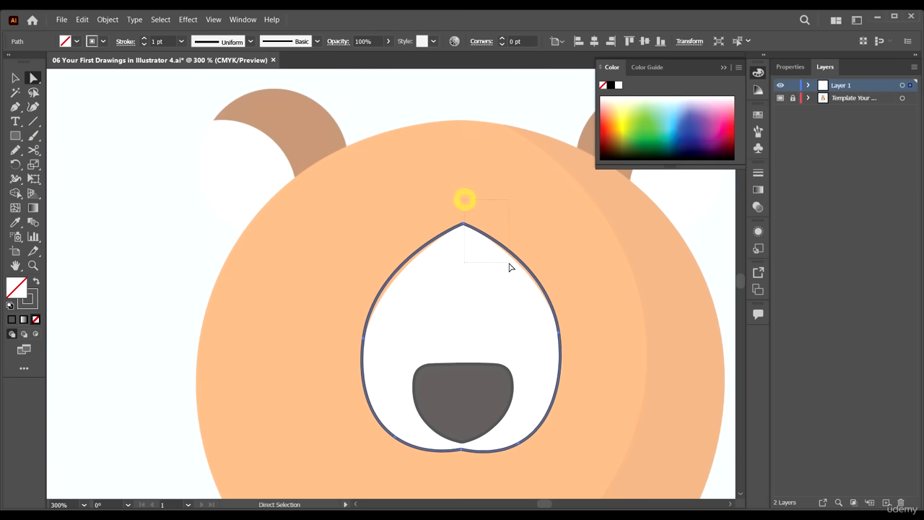
pyautogui.click(513, 266)
pyautogui.moveTo(483, 182); pyautogui.dragTo(406, 265)
pyautogui.moveTo(463, 234)
pyautogui.mouseDown()
pyautogui.moveTo(466, 260)
pyautogui.moveTo(464, 230)
pyautogui.mouseUp()
pyautogui.scroll(5, 464, 229)
pyautogui.click(505, 252)
pyautogui.scroll(-6, 499, 245)
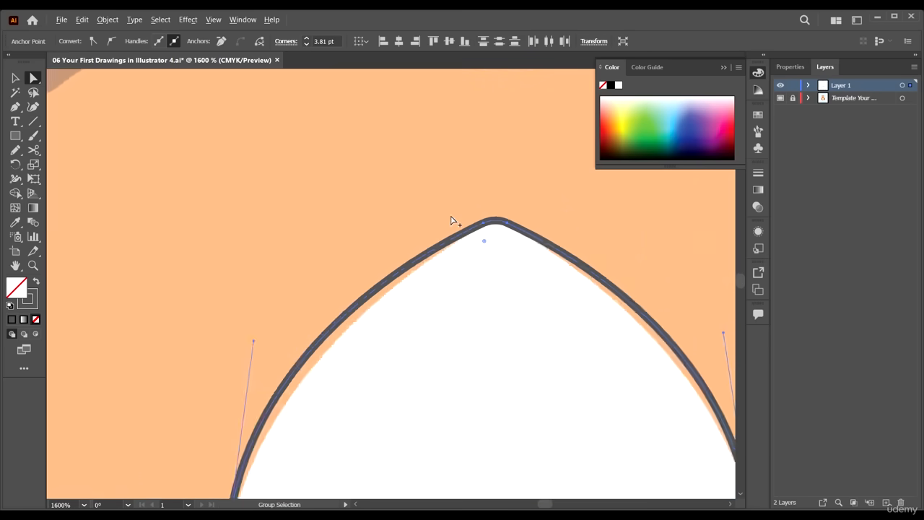
pyautogui.click(580, 271)
pyautogui.scroll(2, 570, 253)
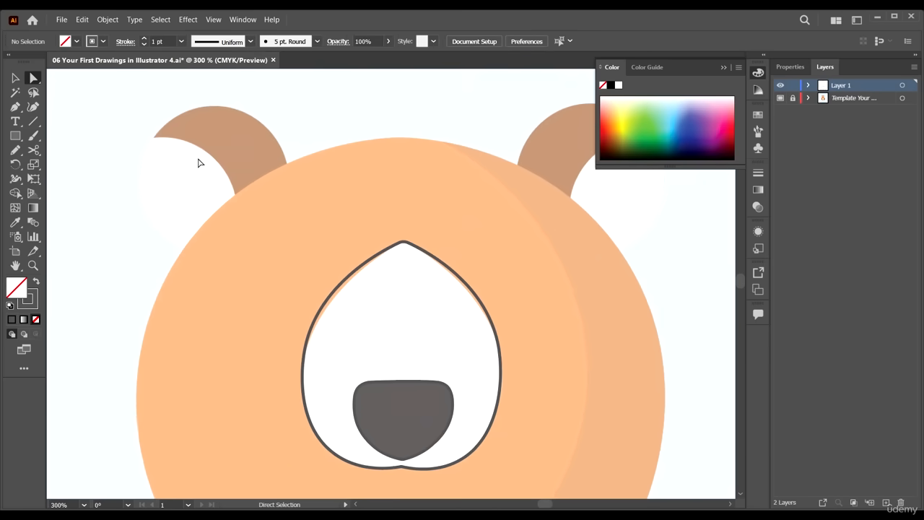
# - Trace the left ear as a closed circle of four points with the Curvature tool, continuing it over the head
pyautogui.click(33, 107)
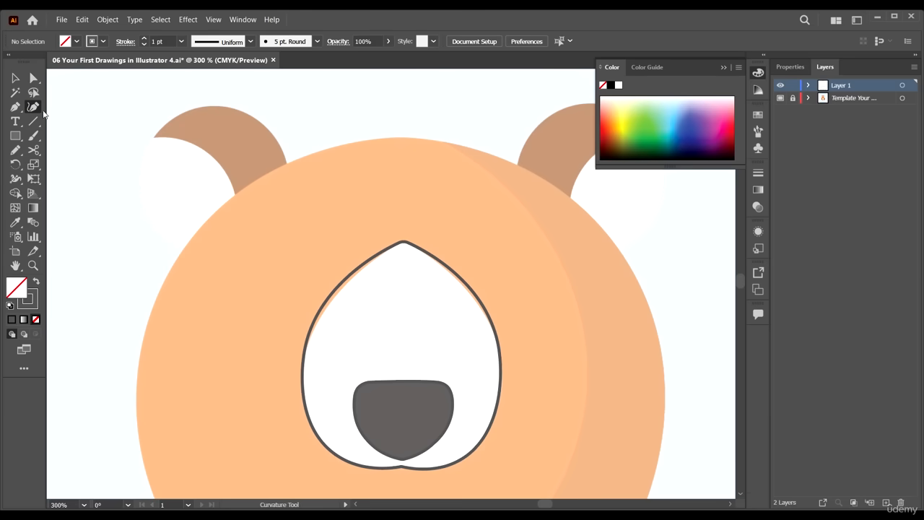
pyautogui.scroll(-2, 364, 238)
pyautogui.scroll(3, 292, 201)
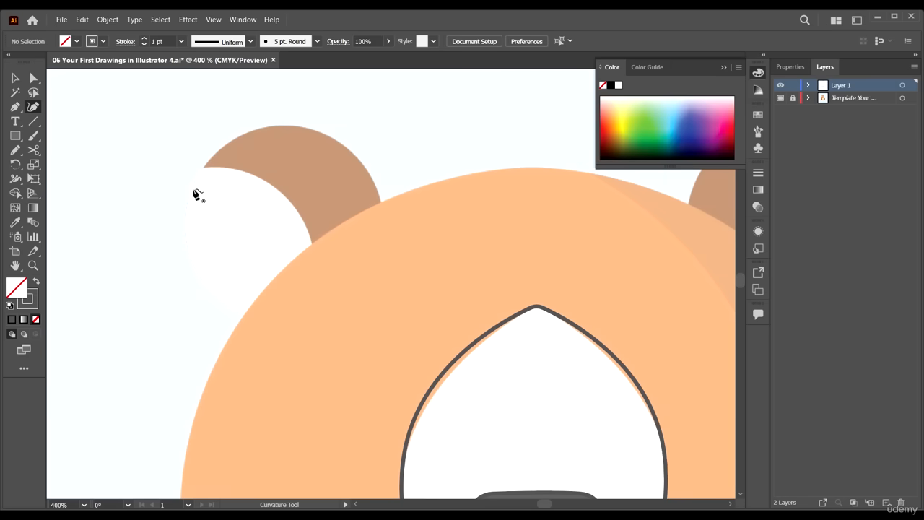
pyautogui.click(383, 231)
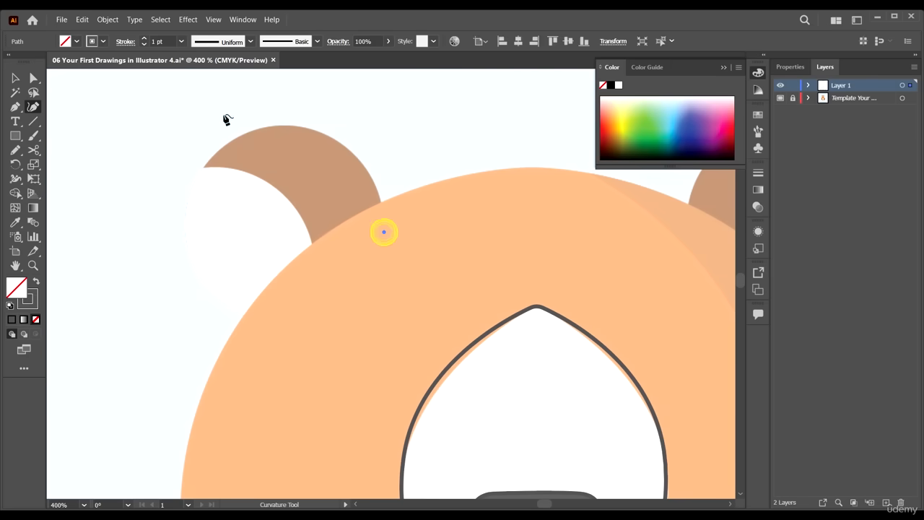
pyautogui.click(281, 126)
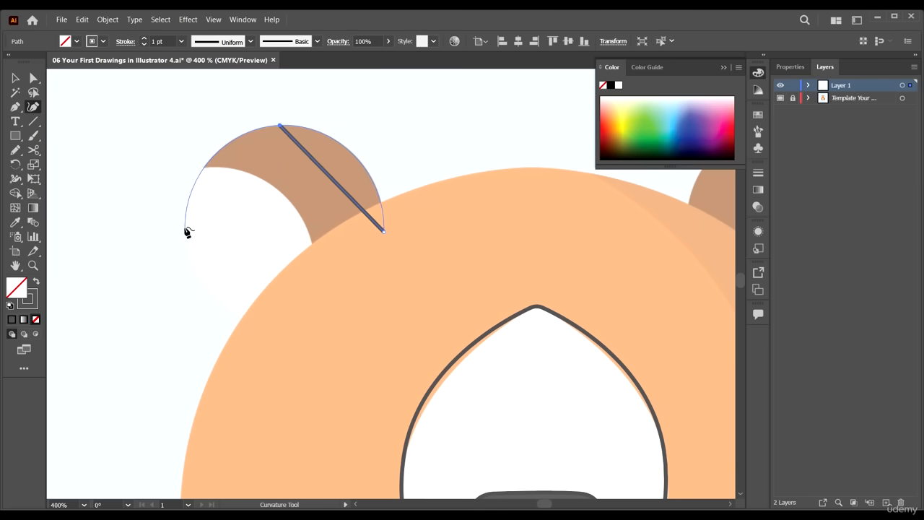
pyautogui.click(185, 225)
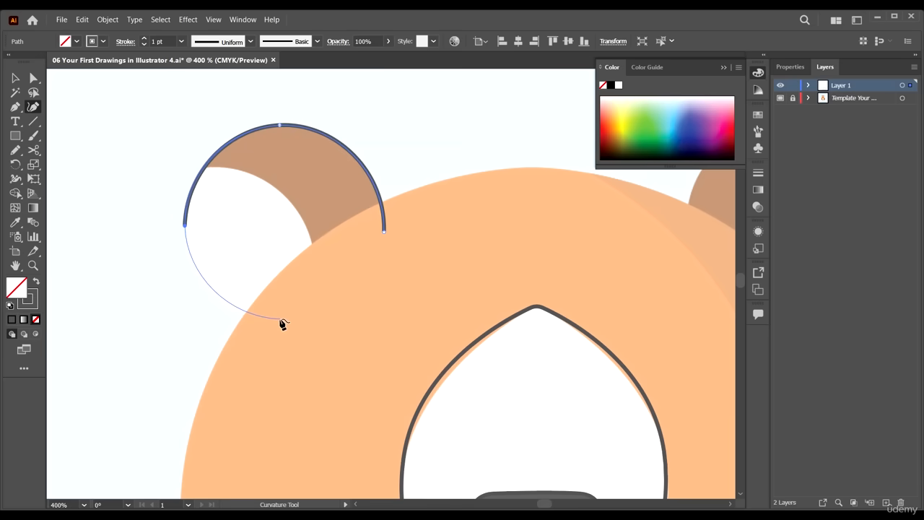
pyautogui.click(281, 319)
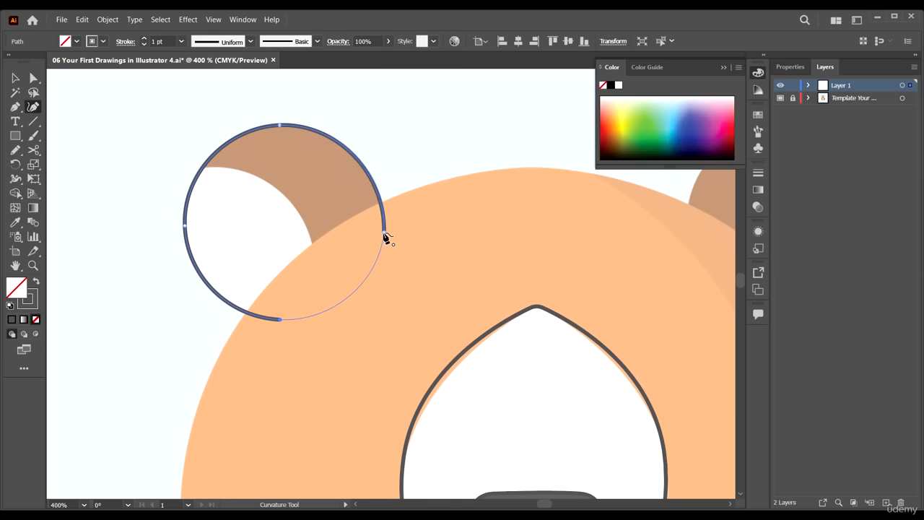
pyautogui.click(384, 234)
# - Start a second curve along the left ear's white inner edge, from outside the circle to a corner point just below it
pyautogui.scroll(-3, 347, 192)
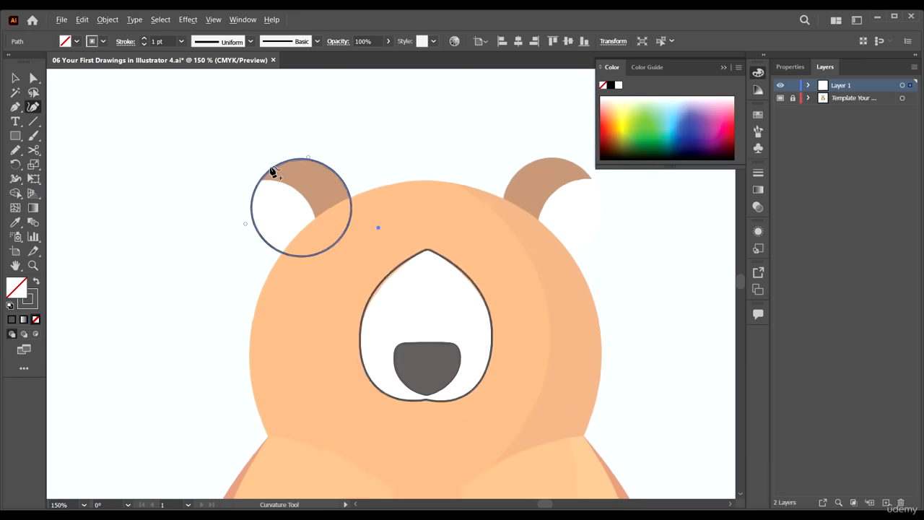
pyautogui.scroll(1, 273, 171)
pyautogui.scroll(3, 287, 220)
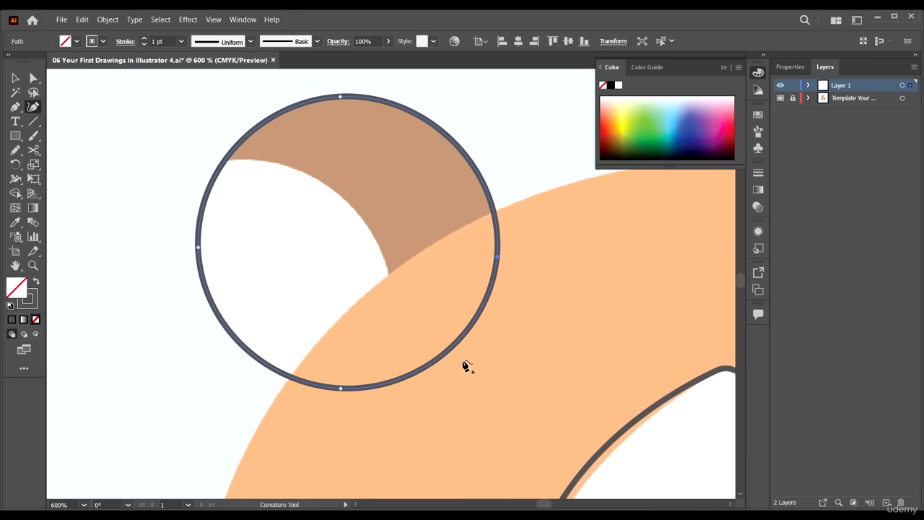
pyautogui.click(190, 159)
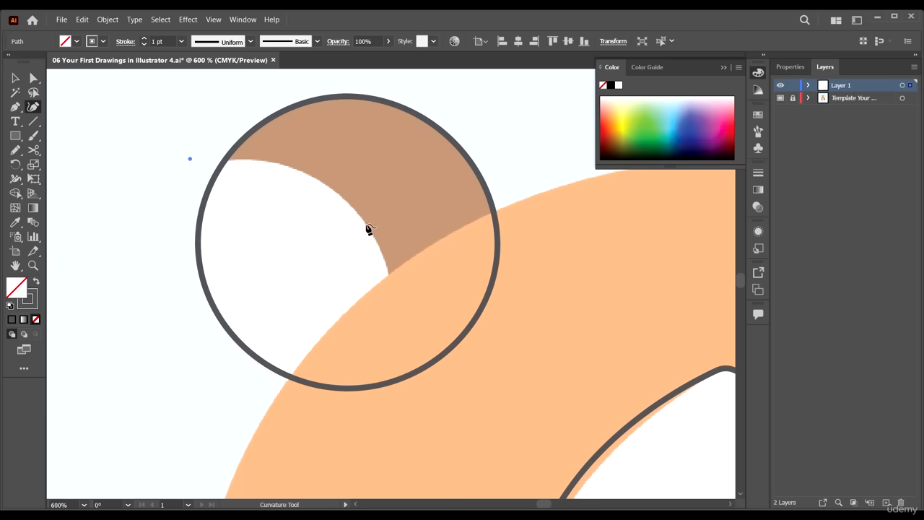
pyautogui.click(366, 224)
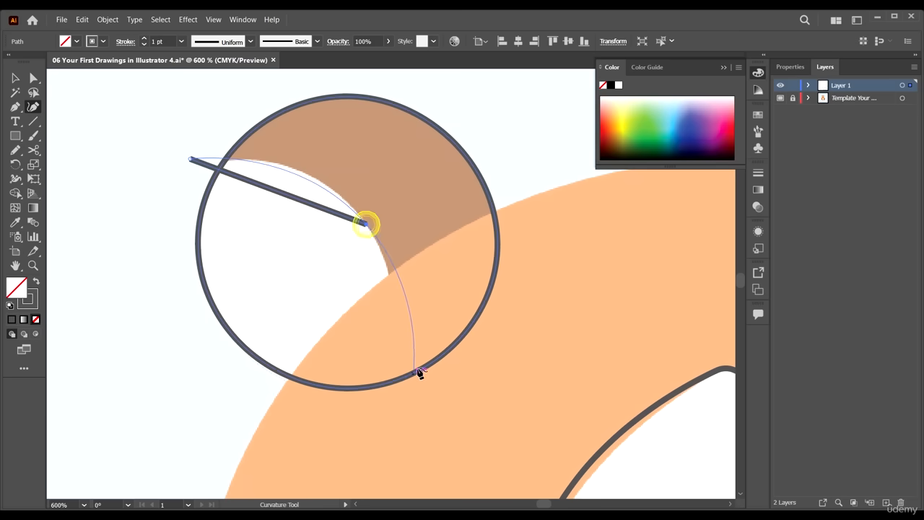
pyautogui.click(385, 408)
pyautogui.keyDown('alt'); pyautogui.scroll(-3, 433, 365); pyautogui.keyUp('alt')
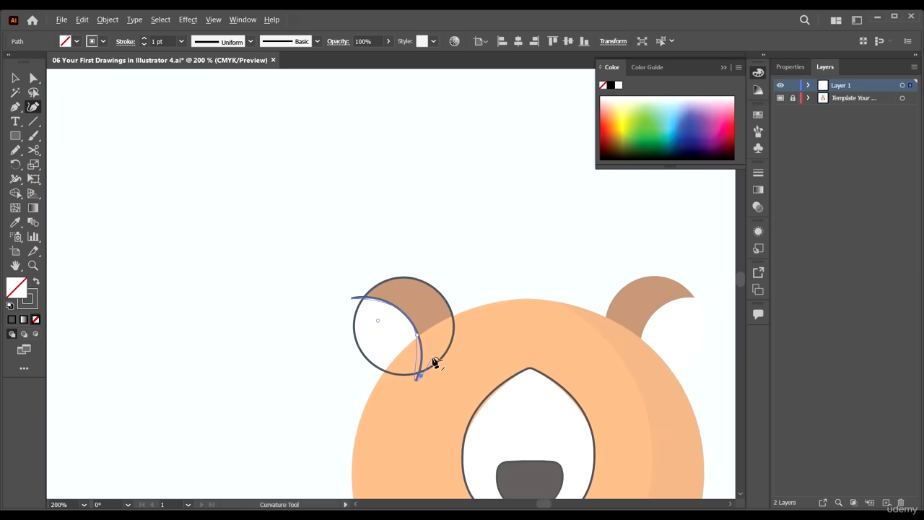
pyautogui.keyDown('alt'); pyautogui.scroll(3, 407, 393); pyautogui.keyUp('alt')
pyautogui.hotkey('ctrl', 'z')
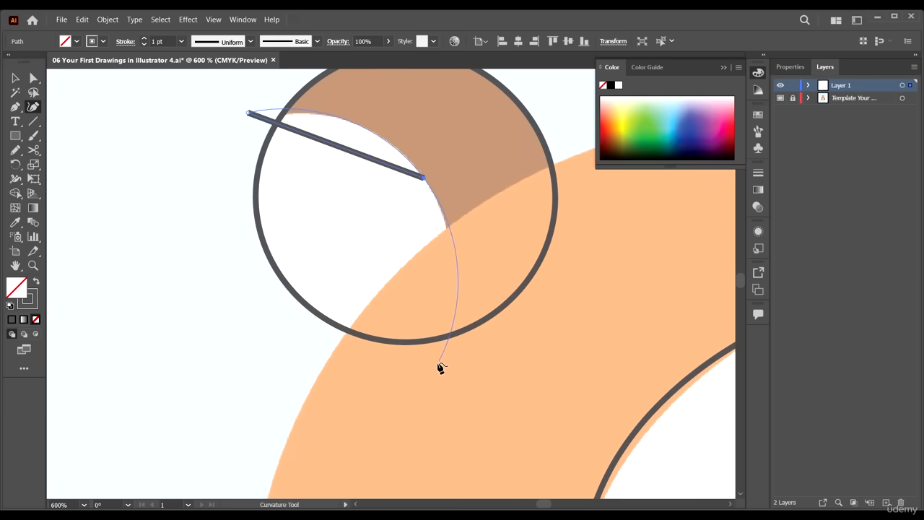
pyautogui.click(426, 371)
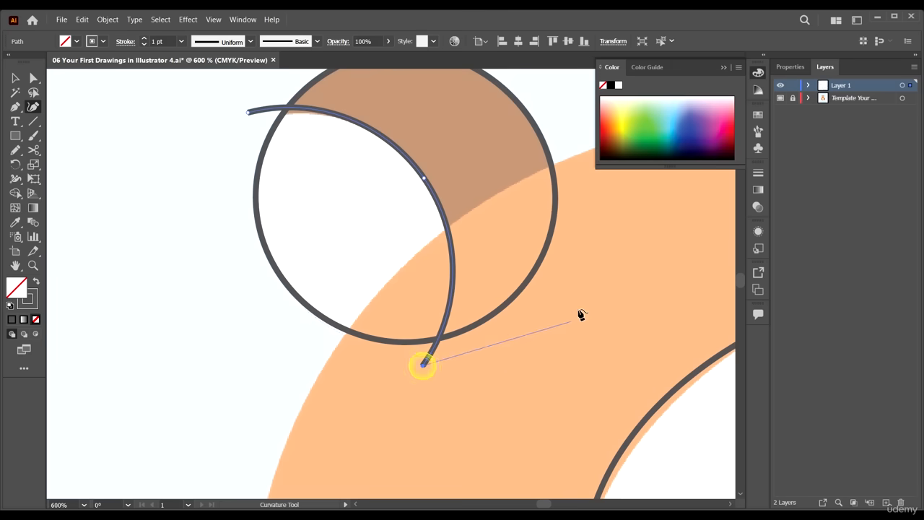
# - Continue the curve loosely around the outer side of the left ear's circle, back towards its starting point
pyautogui.keyDown('alt'); pyautogui.scroll(-2, 580, 313); pyautogui.keyUp('alt')
pyautogui.click(560, 346)
pyautogui.click(608, 264)
pyautogui.click(588, 170)
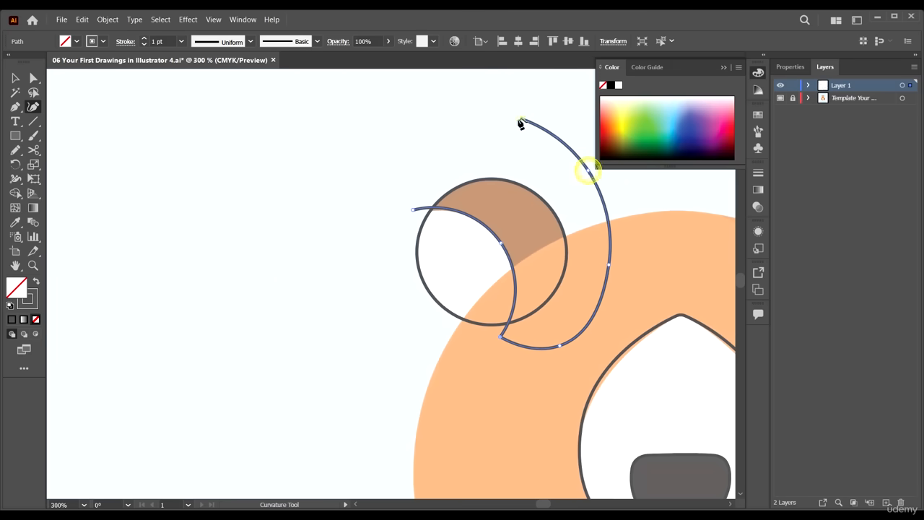
pyautogui.click(522, 117)
pyautogui.click(375, 160)
pyautogui.click(389, 201)
# - Close the path at its starting point with a corner so the curve along the inner ear edge keeps its shape
pyautogui.click(413, 210)
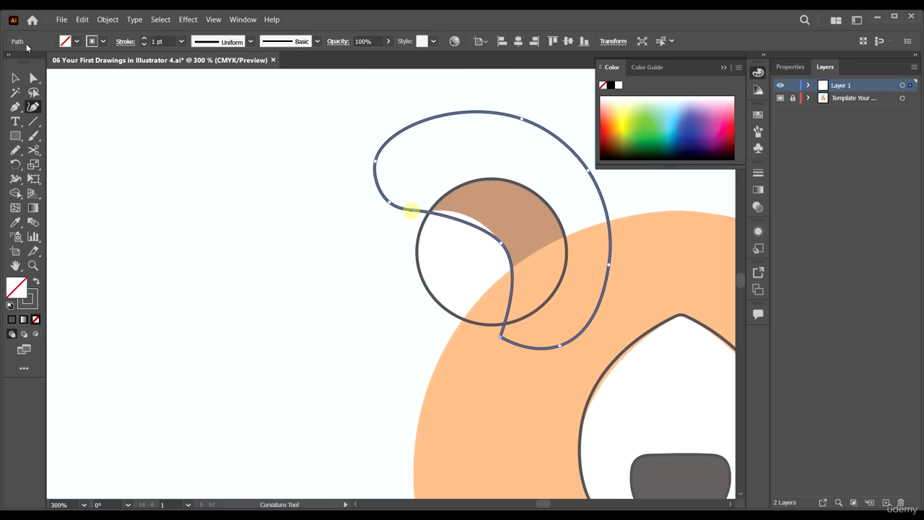
pyautogui.hotkey('ctrl', 'z')
pyautogui.keyDown('alt'); pyautogui.scroll(3, 413, 207); pyautogui.keyUp('alt')
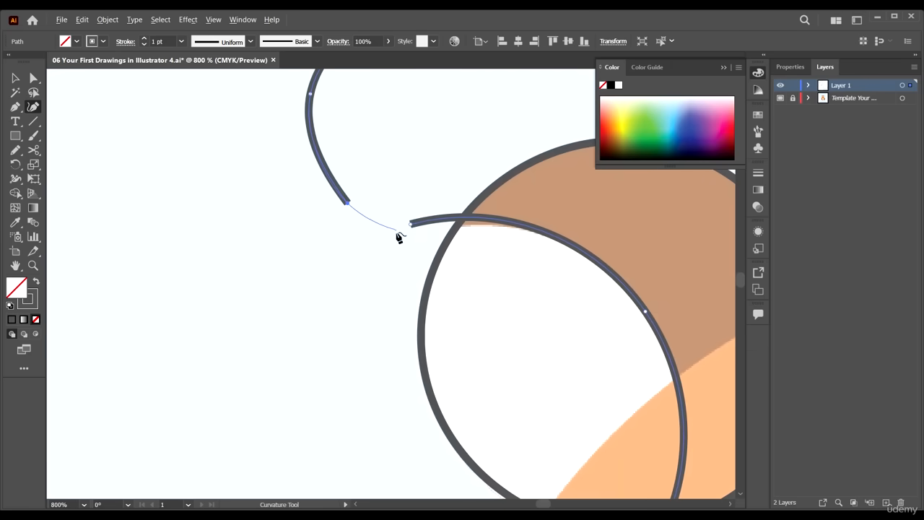
pyautogui.click(409, 226)
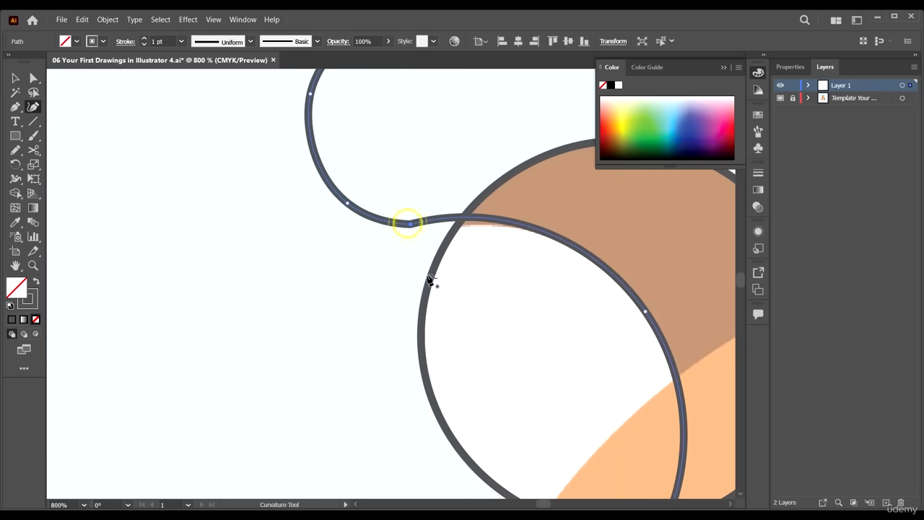
pyautogui.keyDown('alt'); pyautogui.scroll(-3, 388, 200); pyautogui.keyUp('alt')
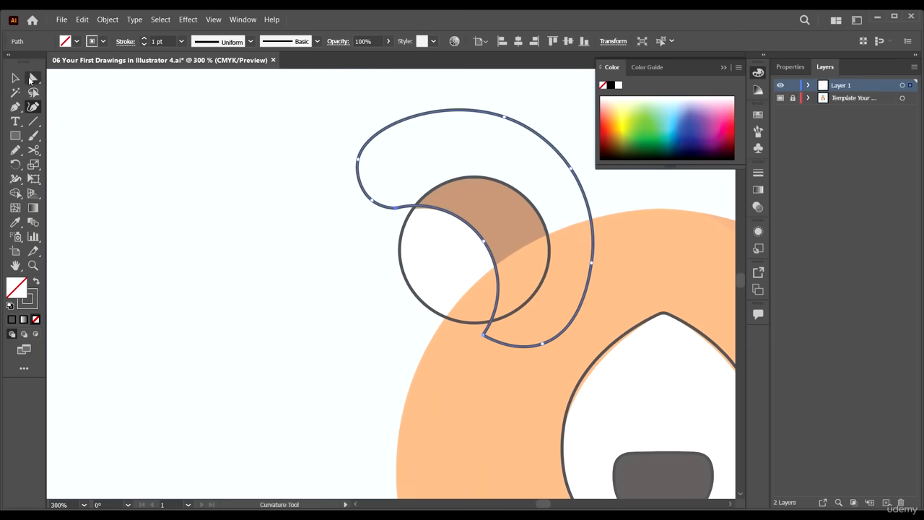
# - Move the closing corner anchor slightly down so the curve follows the template's inner ear edge more closely
pyautogui.click(33, 77)
pyautogui.keyDown('alt'); pyautogui.scroll(3, 415, 210); pyautogui.keyUp('alt')
pyautogui.click(423, 215)
pyautogui.keyDown('alt'); pyautogui.scroll(2, 423, 215); pyautogui.keyUp('alt')
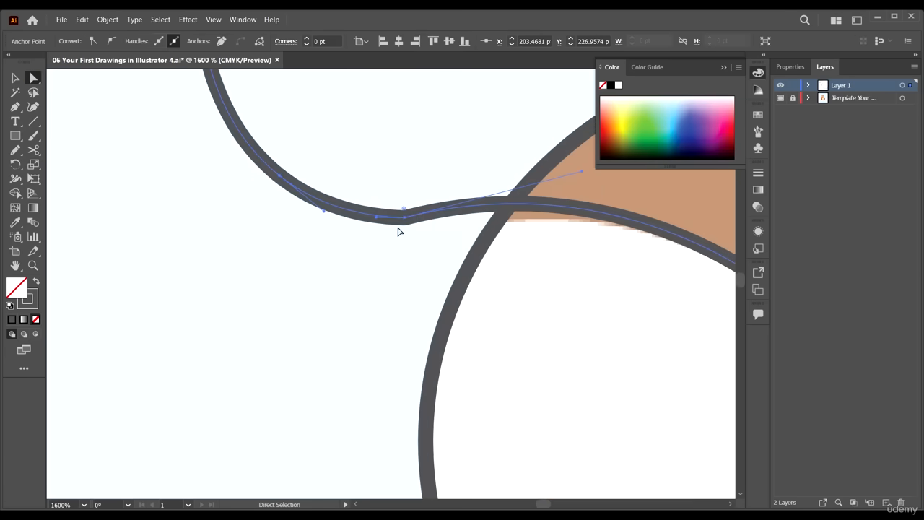
pyautogui.moveTo(404, 219); pyautogui.dragTo(404, 226)
pyautogui.keyDown('alt'); pyautogui.scroll(-2, 269, 182); pyautogui.keyUp('alt')
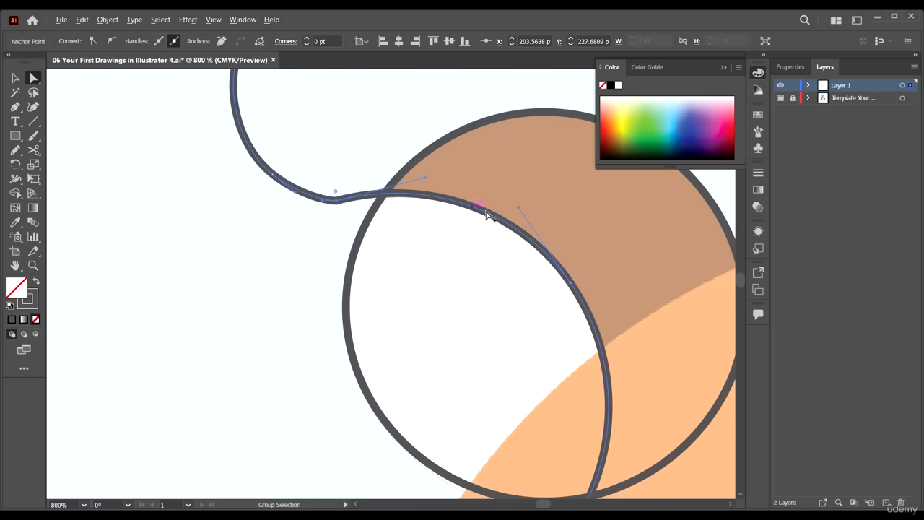
# - Erase the part of the second curve that lies outside the left ear's circle with the Shape Builder tool
pyautogui.keyDown('alt'); pyautogui.scroll(-3, 253, 192); pyautogui.keyUp('alt')
pyautogui.keyDown('alt'); pyautogui.scroll(3, 359, 277); pyautogui.keyUp('alt')
pyautogui.keyDown('alt'); pyautogui.scroll(-2, 393, 275); pyautogui.keyUp('alt')
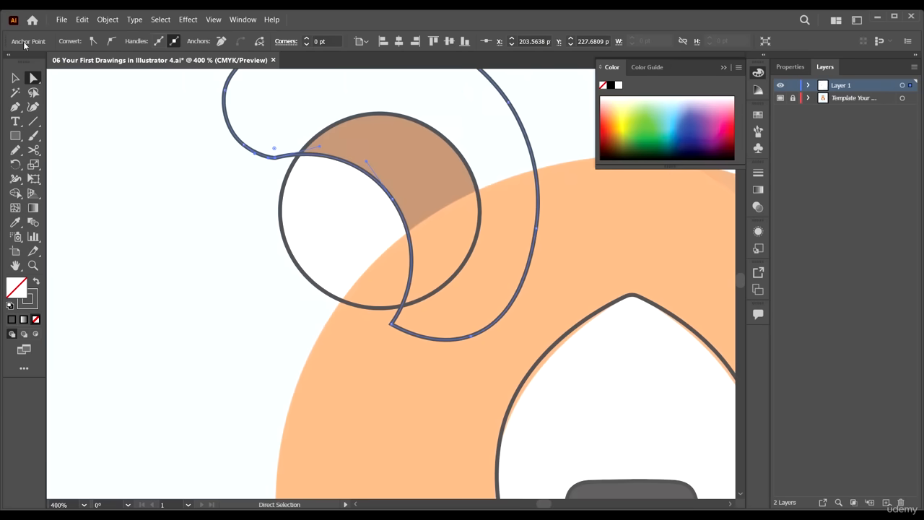
pyautogui.click(15, 78)
pyautogui.keyDown('alt'); pyautogui.scroll(-1, 353, 296); pyautogui.keyUp('alt')
pyautogui.scroll(3, 247, 148)
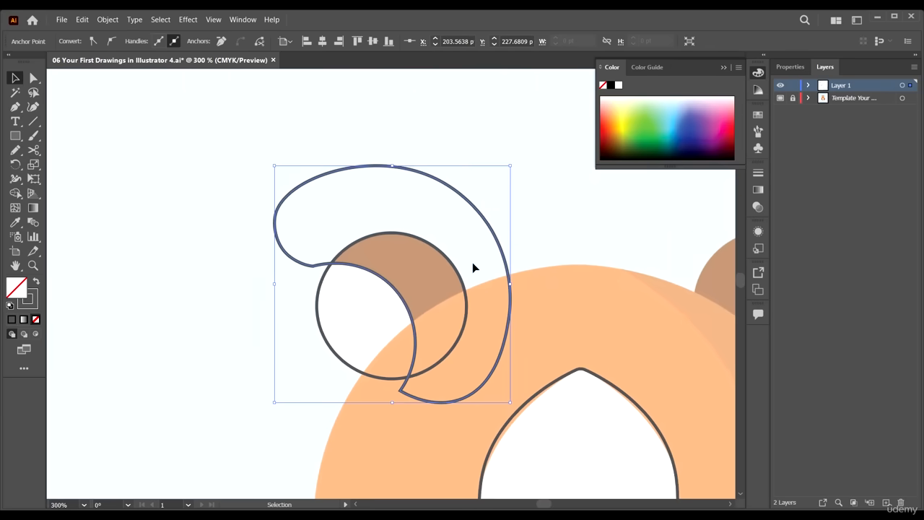
pyautogui.scroll(-1, 463, 253)
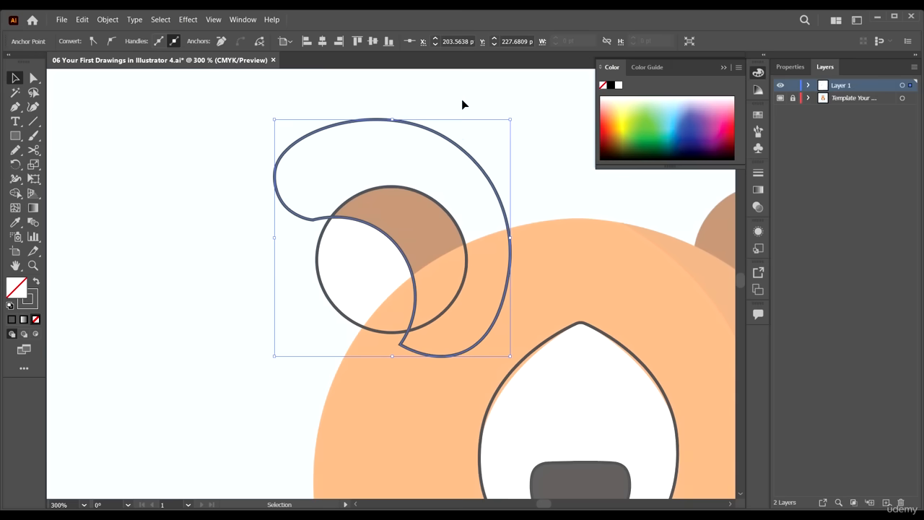
pyautogui.keyDown('shift'); pyautogui.click(416, 215); pyautogui.keyUp('shift')
pyautogui.click(16, 193)
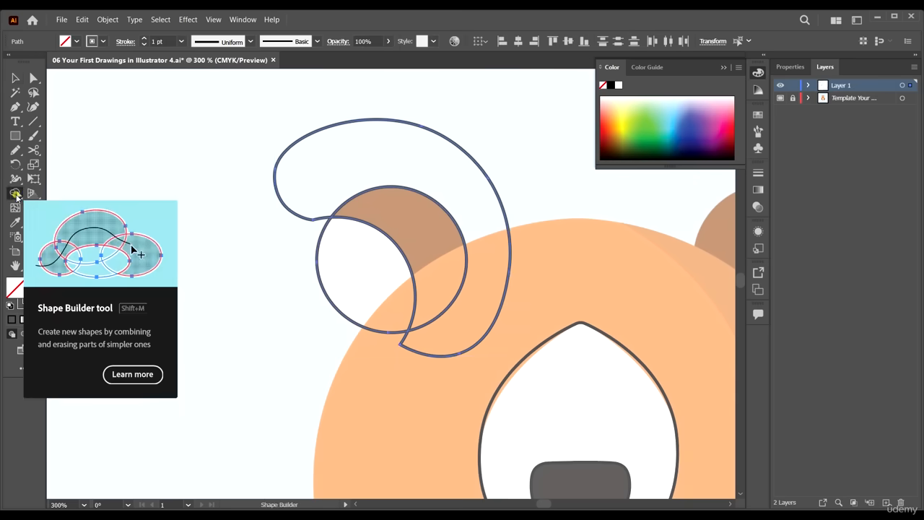
pyautogui.keyDown('alt'); pyautogui.click(452, 172); pyautogui.keyUp('alt')
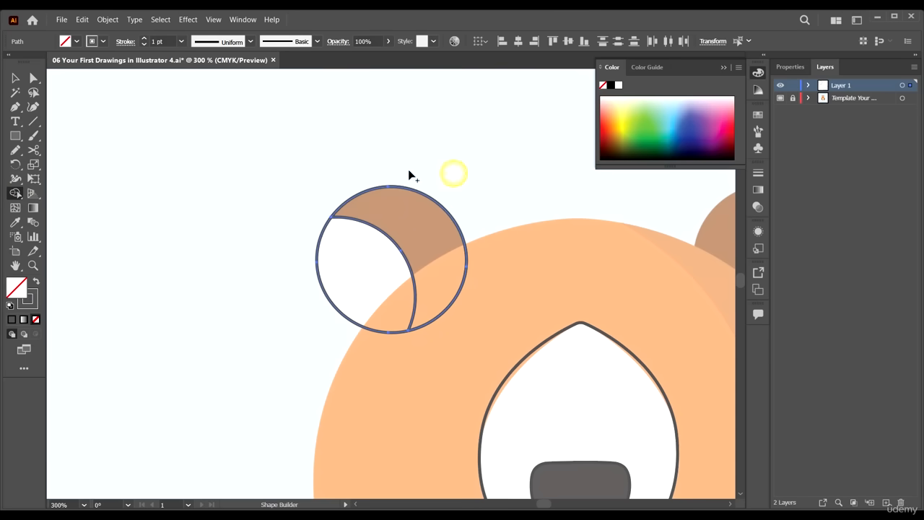
pyautogui.click(15, 78)
pyautogui.click(218, 244)
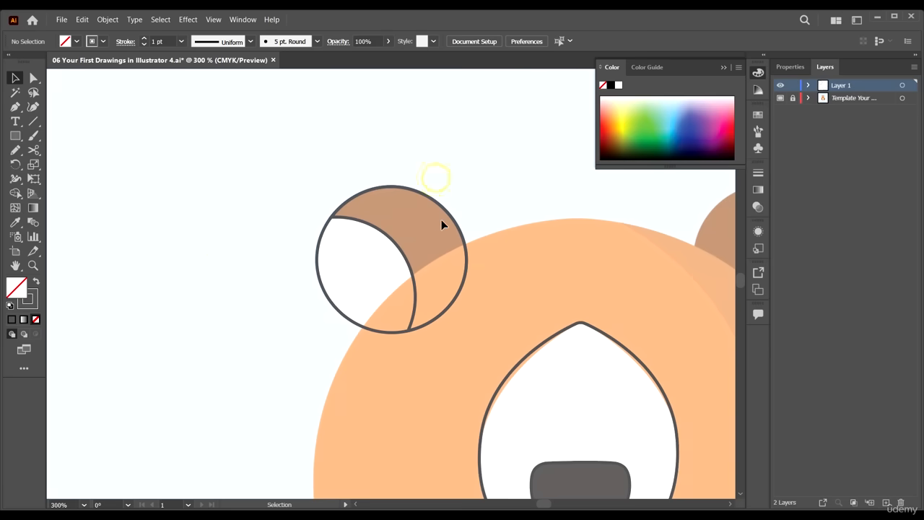
# - Move the ear's crescent piece away from the circle to check that it is a separate shape, and undo the move
pyautogui.moveTo(447, 212); pyautogui.dragTo(243, 113)
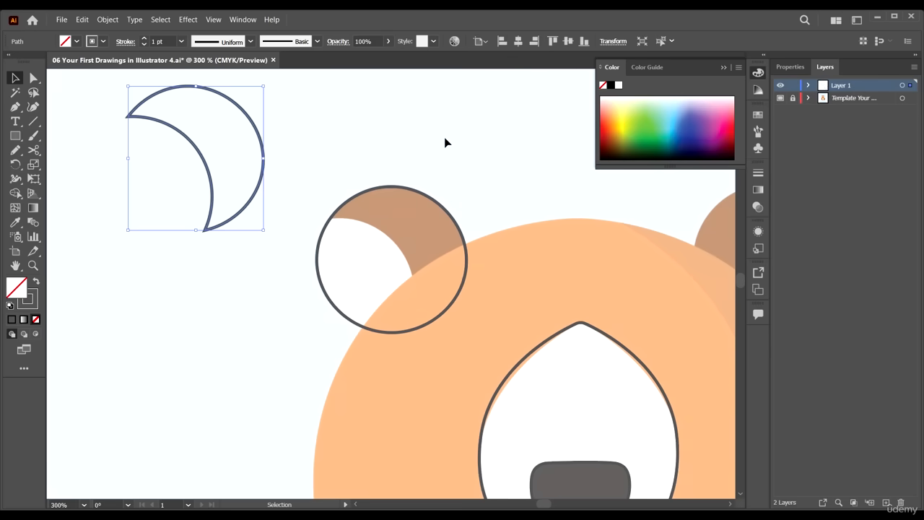
pyautogui.press('a')
pyautogui.hotkey('ctrl', 'z')
pyautogui.press('v')
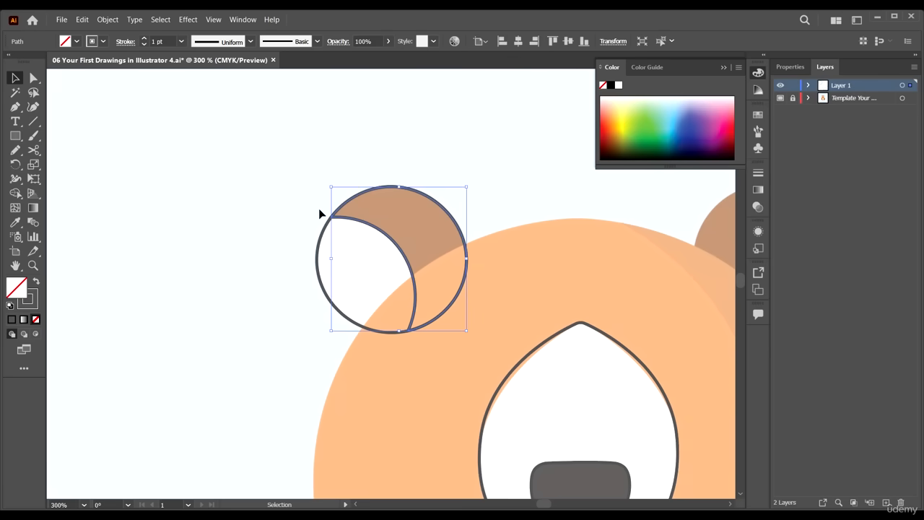
pyautogui.click(243, 225)
# - Trace the bear's head with a closed Curvature tool path through the crown, the left side, the chin and the right side
pyautogui.scroll(-2, 243, 225)
pyautogui.scroll(-4, 380, 313)
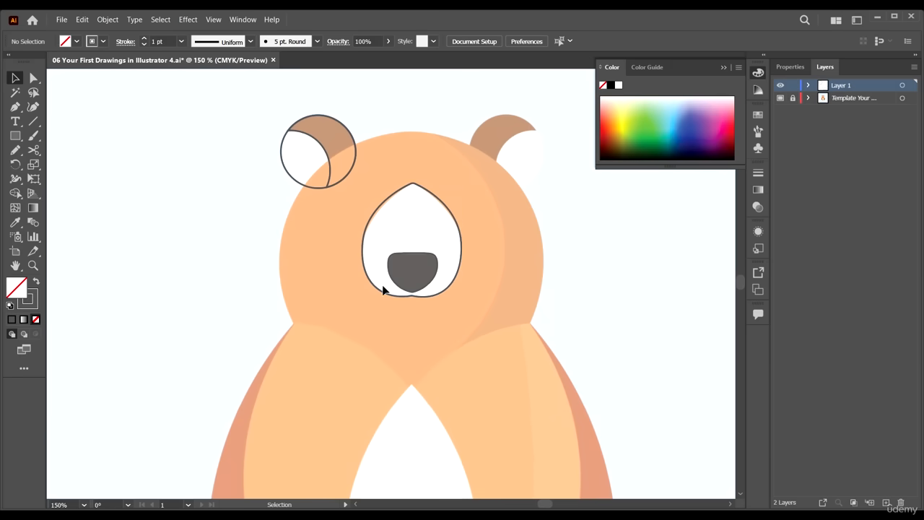
pyautogui.click(34, 107)
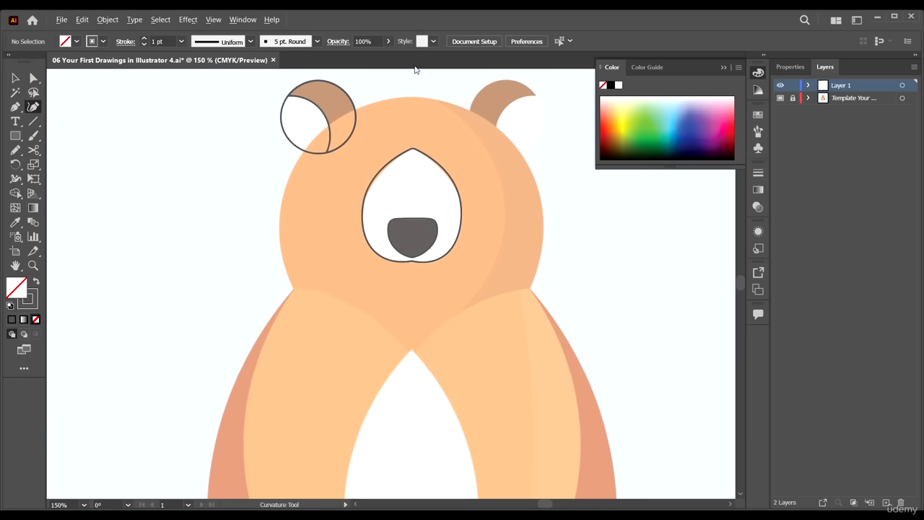
pyautogui.scroll(1, 418, 159)
pyautogui.scroll(-1, 388, 297)
pyautogui.scroll(1, 401, 99)
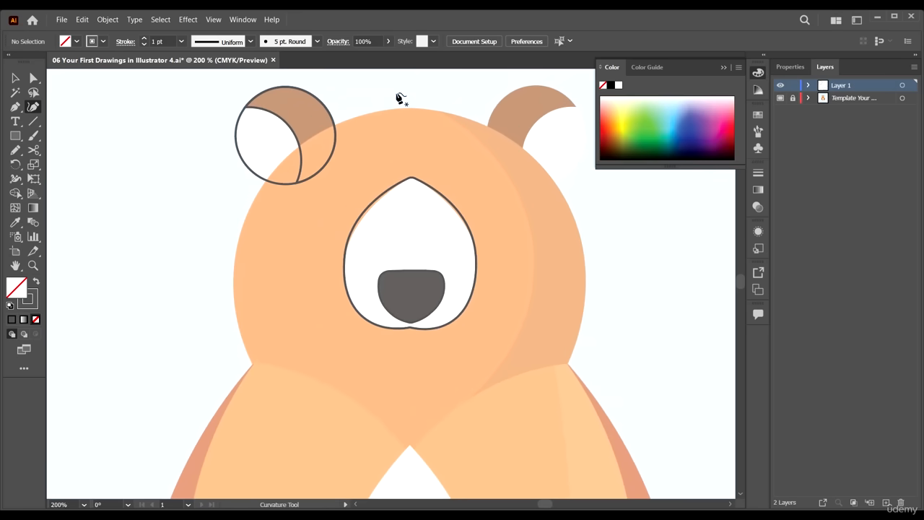
pyautogui.scroll(1, 408, 81)
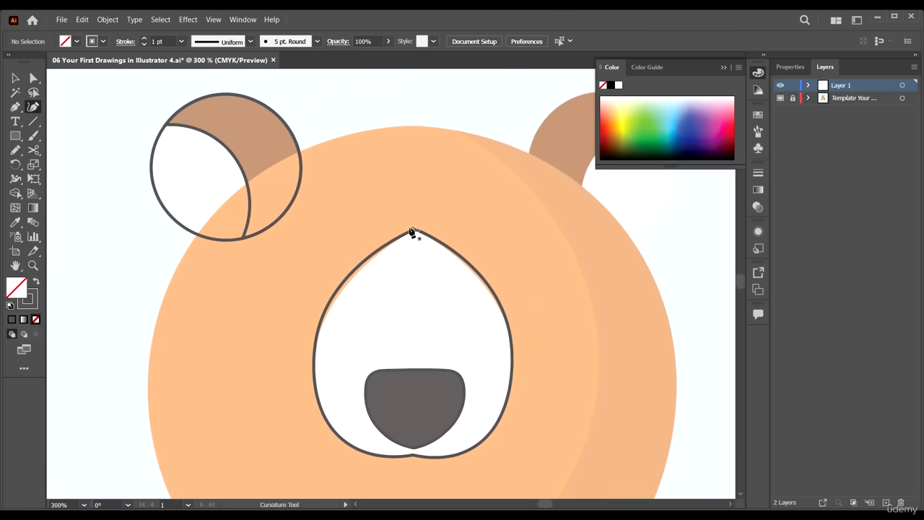
pyautogui.click(413, 128)
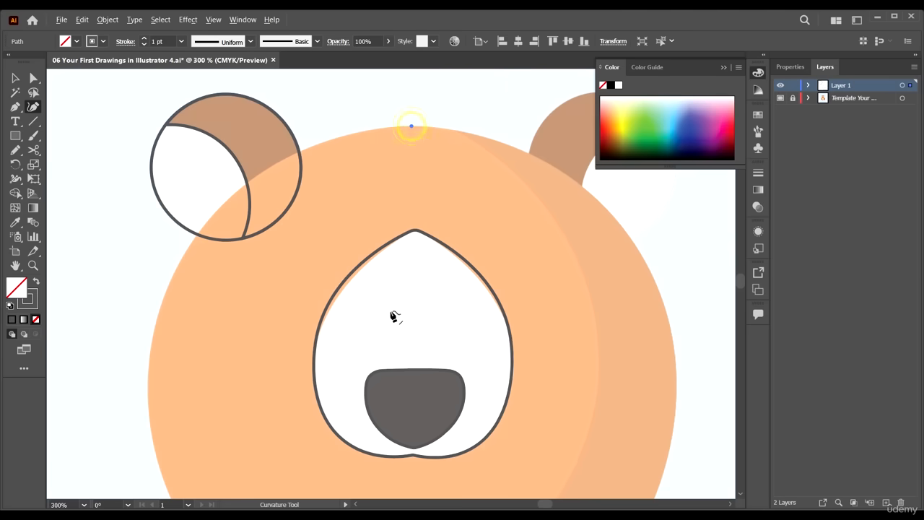
pyautogui.scroll(-2, 393, 331)
pyautogui.click(271, 315)
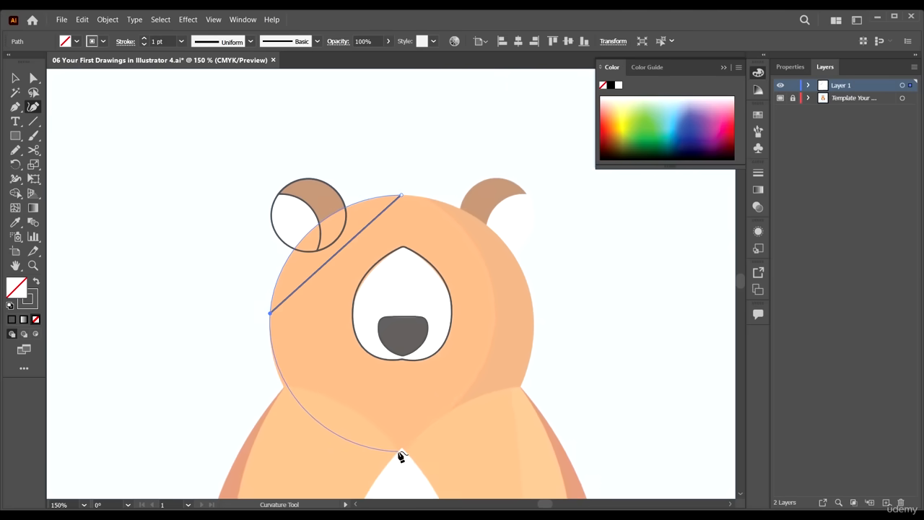
pyautogui.click(399, 453)
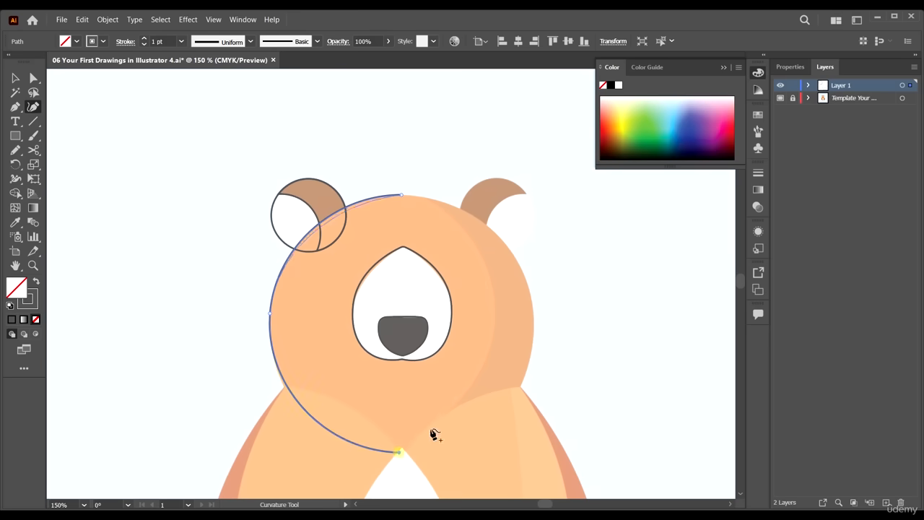
pyautogui.click(533, 305)
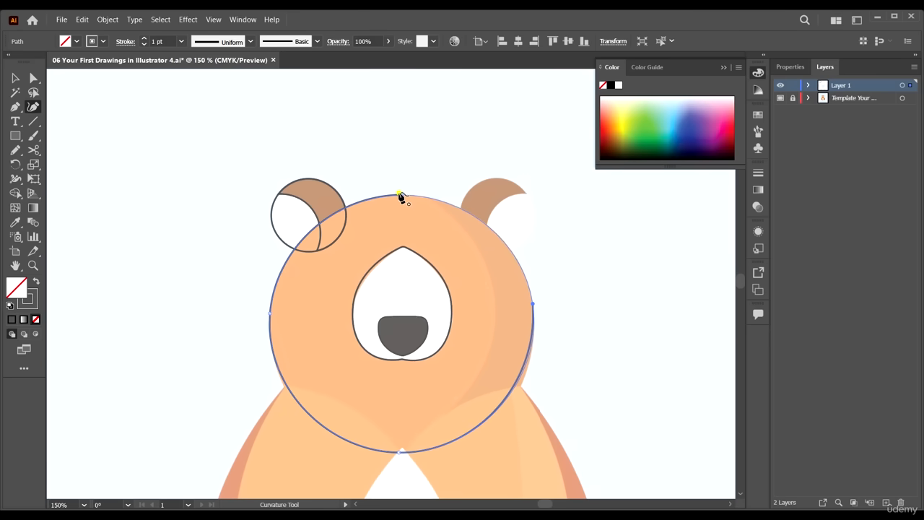
pyautogui.click(400, 196)
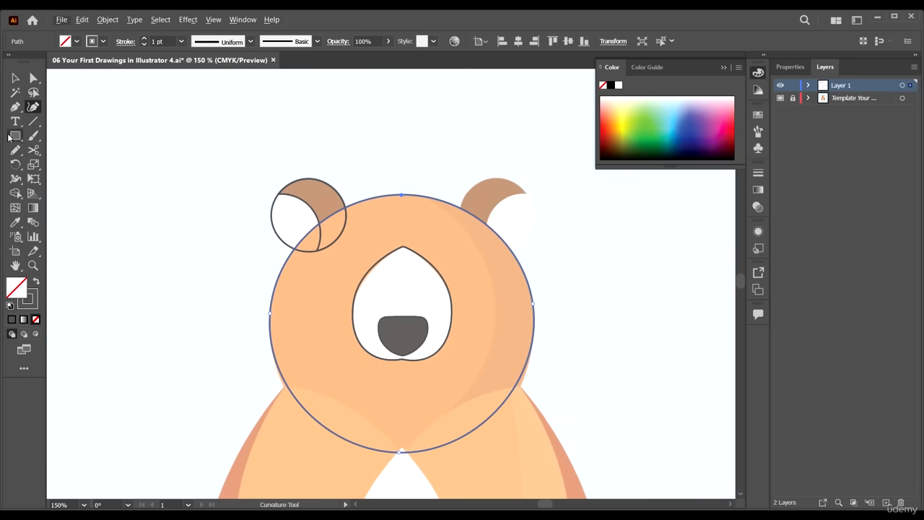
# - Level and lengthen the direction handles of the head outline's chin anchor so they run horizontally on both sides
pyautogui.click(33, 77)
pyautogui.click(532, 304)
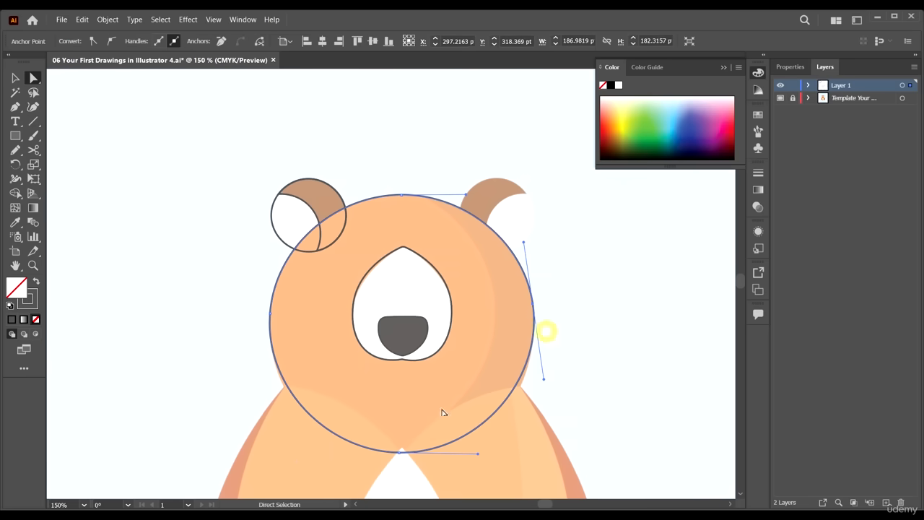
pyautogui.scroll(-2, 293, 421)
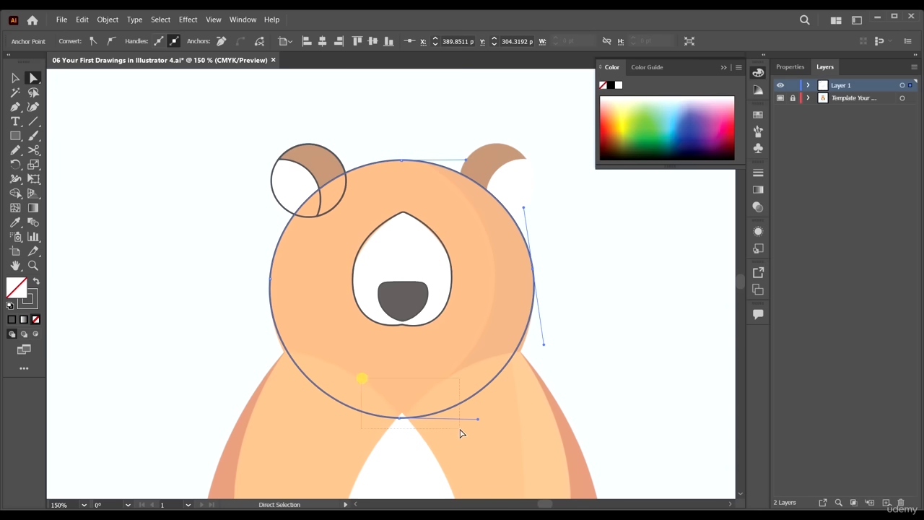
pyautogui.moveTo(463, 434); pyautogui.dragTo(497, 418)
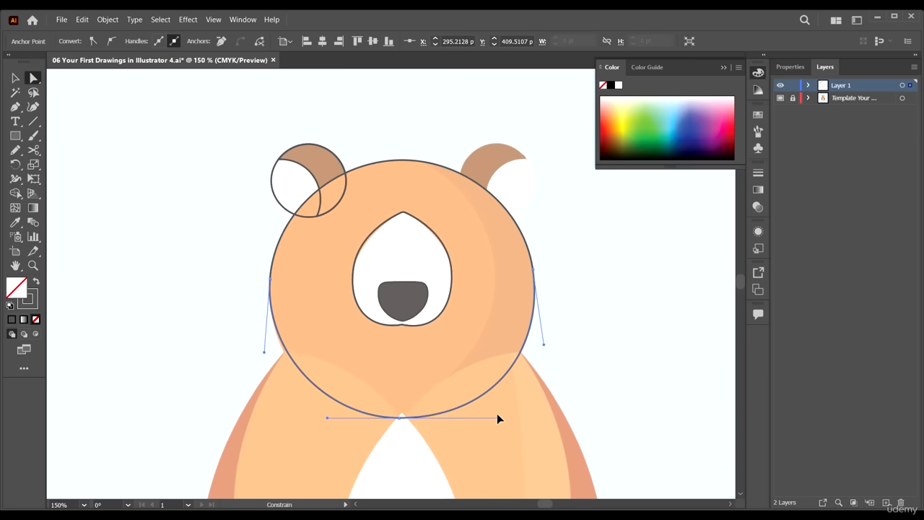
pyautogui.moveTo(326, 420); pyautogui.dragTo(320, 419)
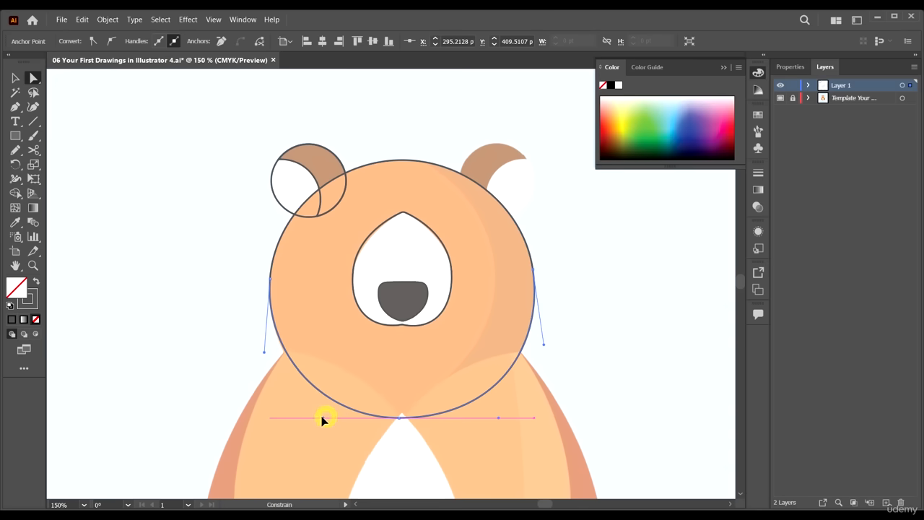
pyautogui.click(14, 78)
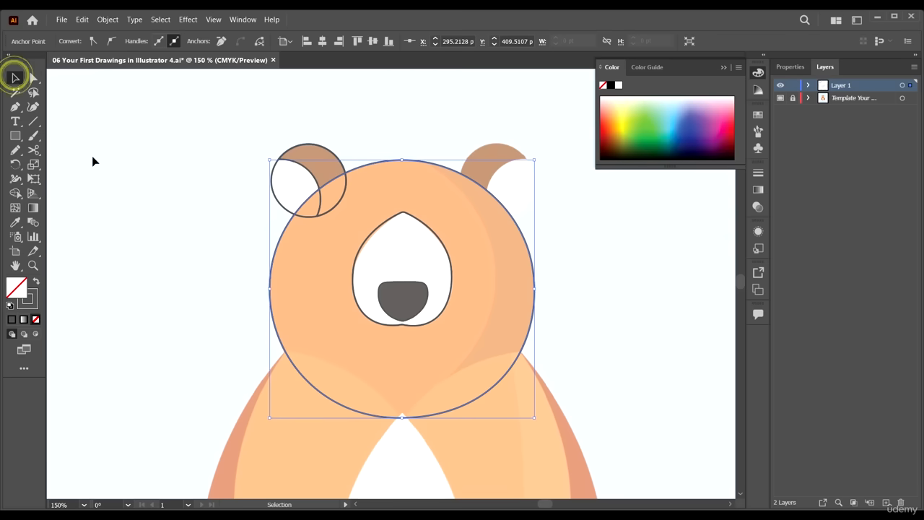
pyautogui.click(112, 180)
# - Trace the left edge of the white belly with the Curvature tool, from its upper tip to a corner at the base
pyautogui.scroll(-2, 149, 257)
pyautogui.scroll(-4, 193, 253)
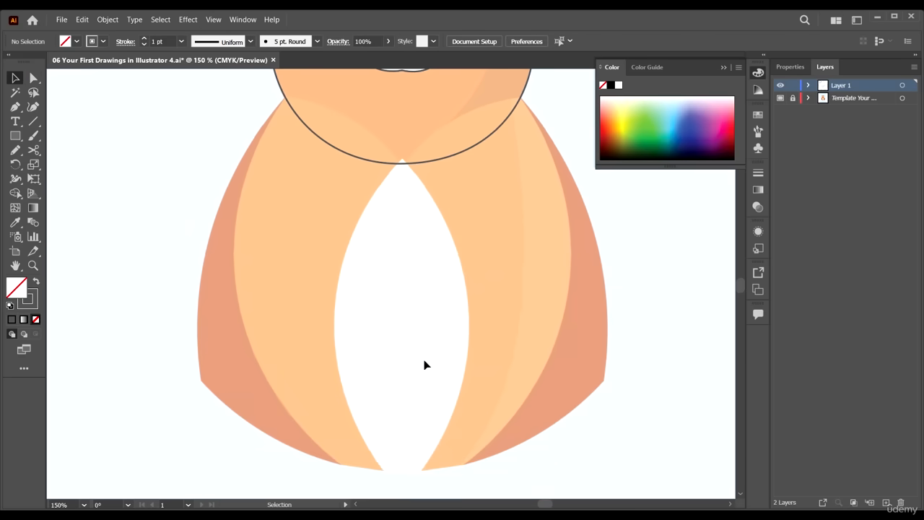
pyautogui.click(33, 107)
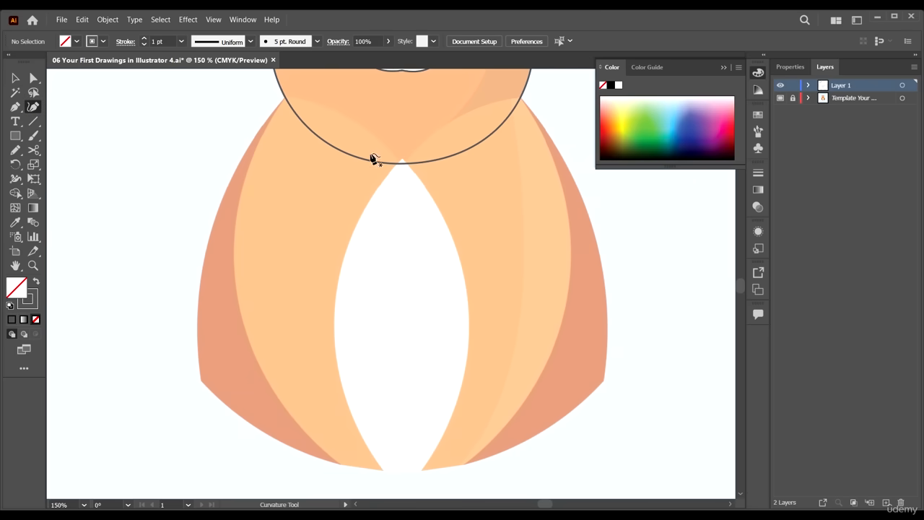
pyautogui.scroll(4, 371, 156)
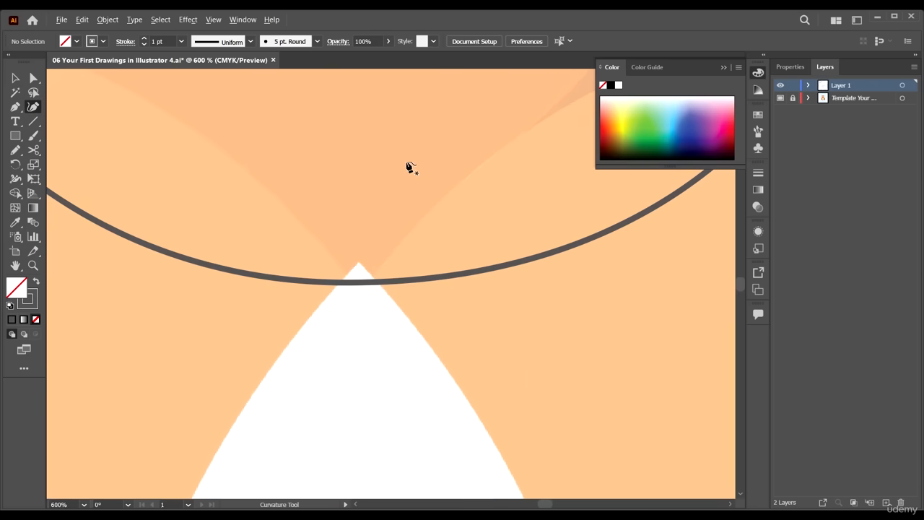
pyautogui.click(359, 265)
pyautogui.hotkey('ctrl', '1')
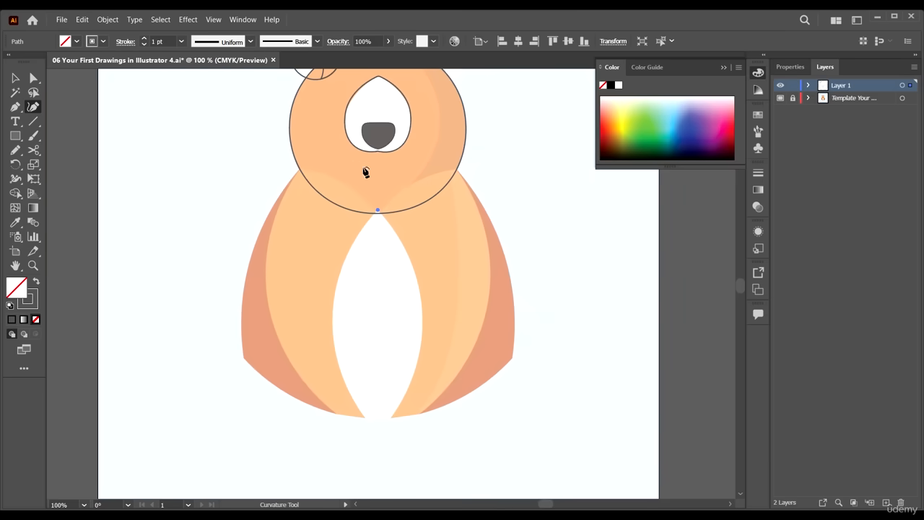
pyautogui.click(332, 308)
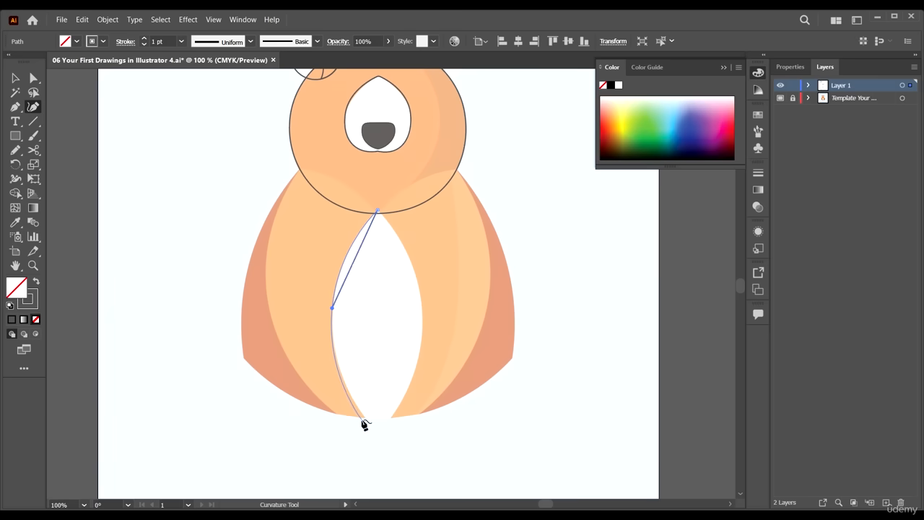
pyautogui.click(364, 417)
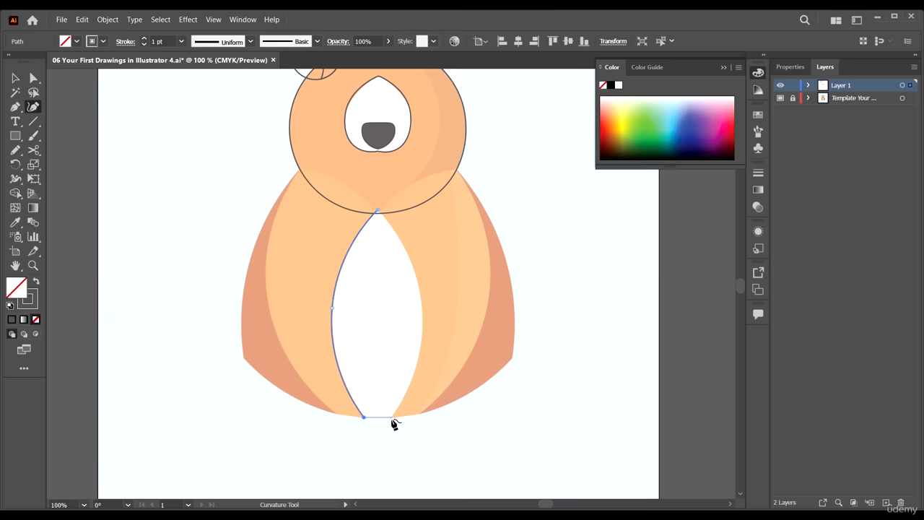
# - Continue the belly outline across the flat base and up the right edge, close it at the tip, and make its stroke white
pyautogui.click(390, 417)
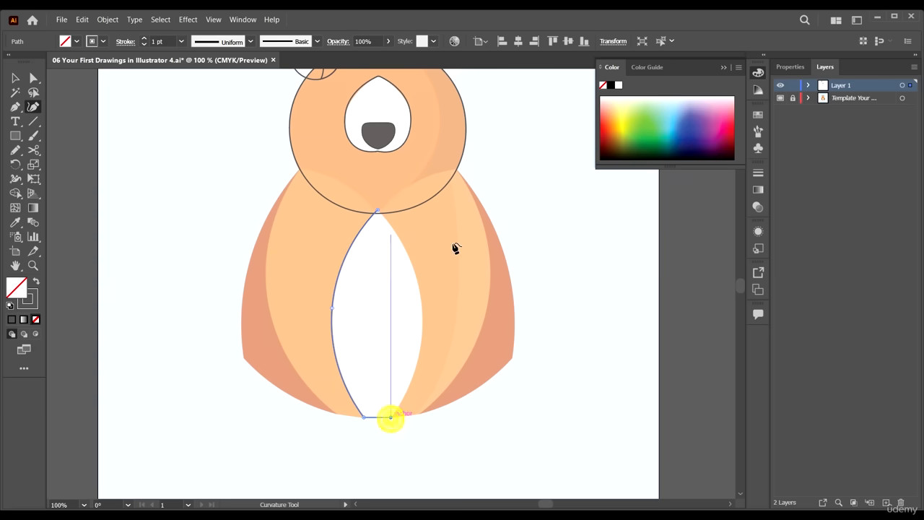
pyautogui.click(422, 306)
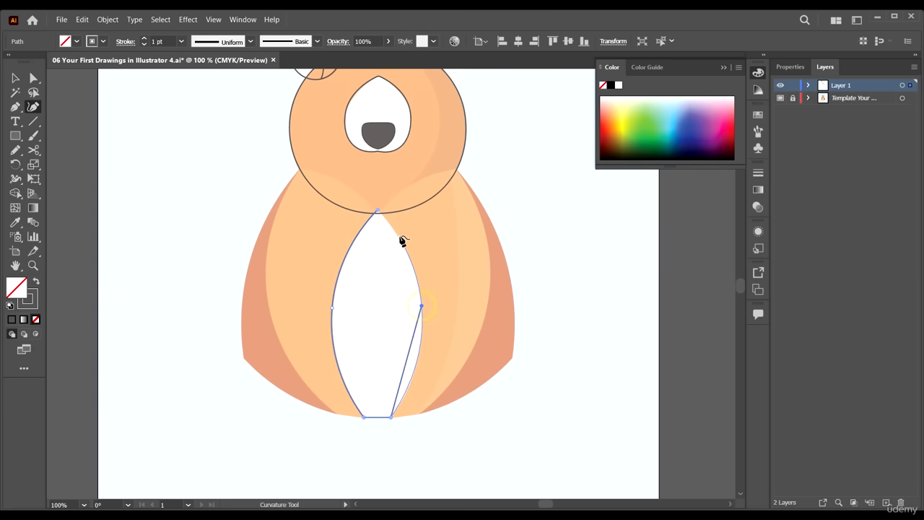
pyautogui.click(377, 212)
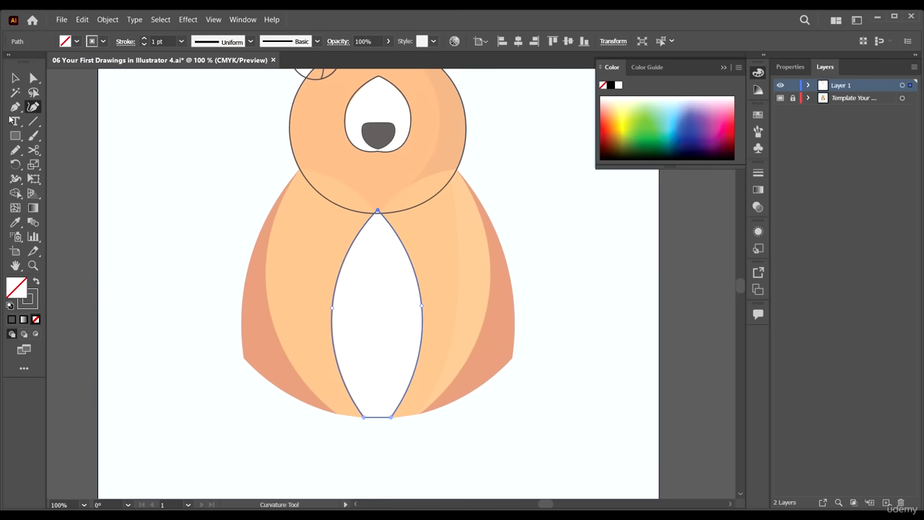
pyautogui.click(98, 45)
pyautogui.click(26, 64)
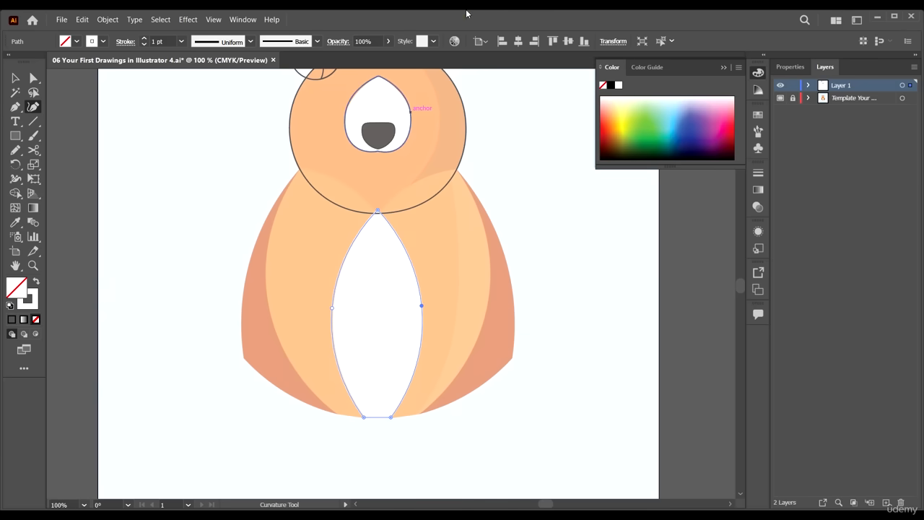
# - Start the left body panel's outline with the Curvature tool, curving from the left shoulder to the belly tip and into the white belly
pyautogui.scroll(1, 285, 196)
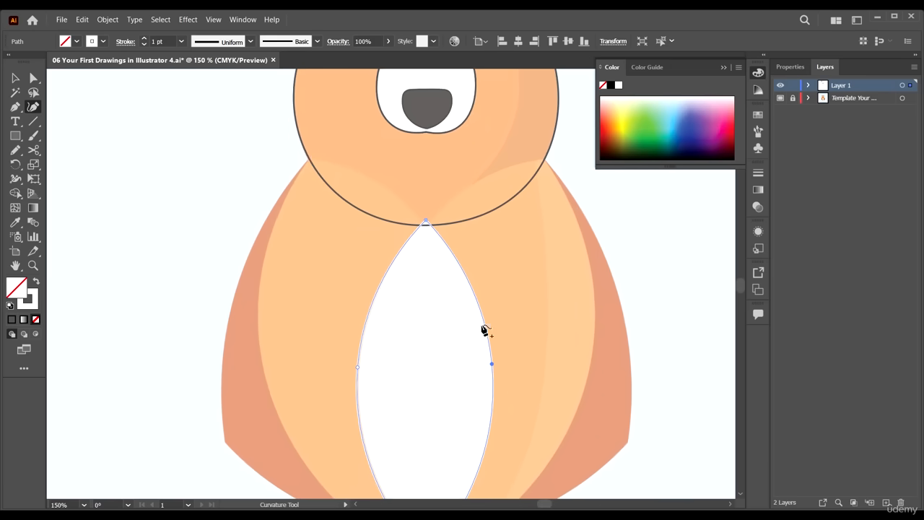
pyautogui.scroll(2, 328, 176)
pyautogui.scroll(3, 310, 161)
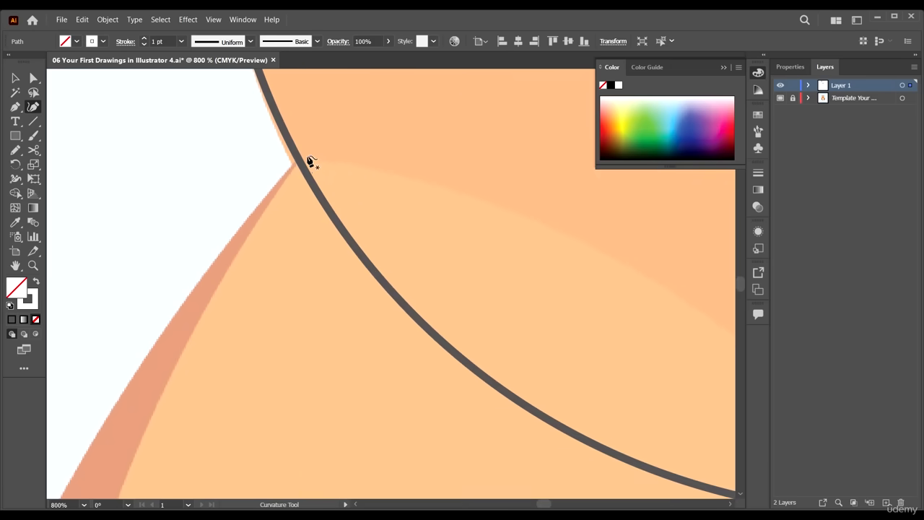
pyautogui.scroll(-3, 307, 160)
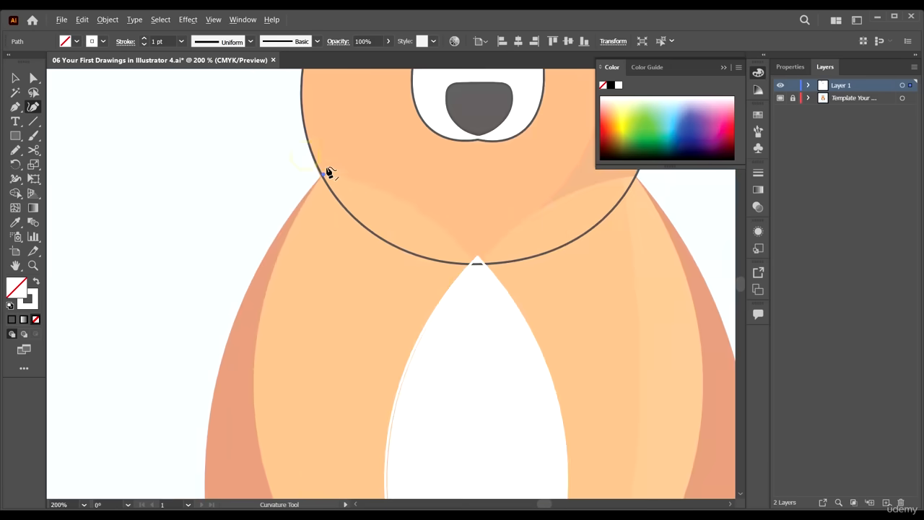
pyautogui.scroll(2, 474, 268)
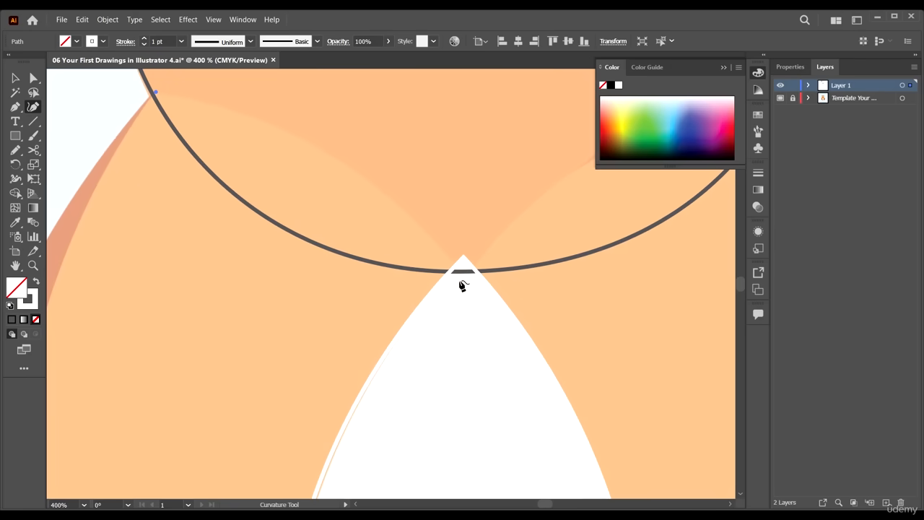
pyautogui.click(457, 276)
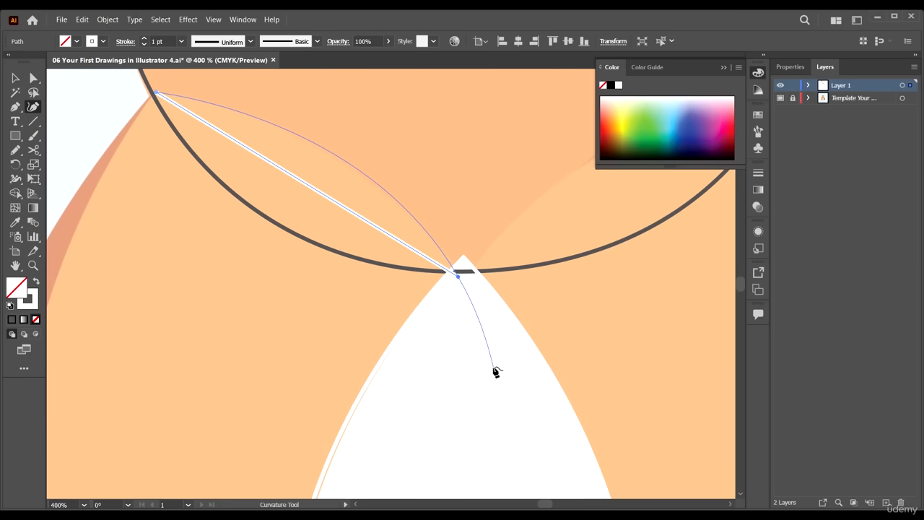
pyautogui.click(493, 366)
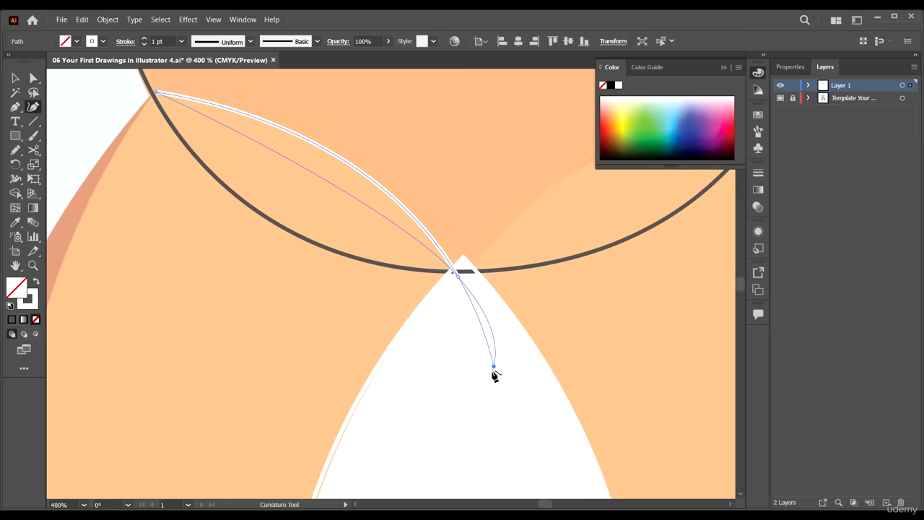
pyautogui.hotkey('ctrl', 'z')
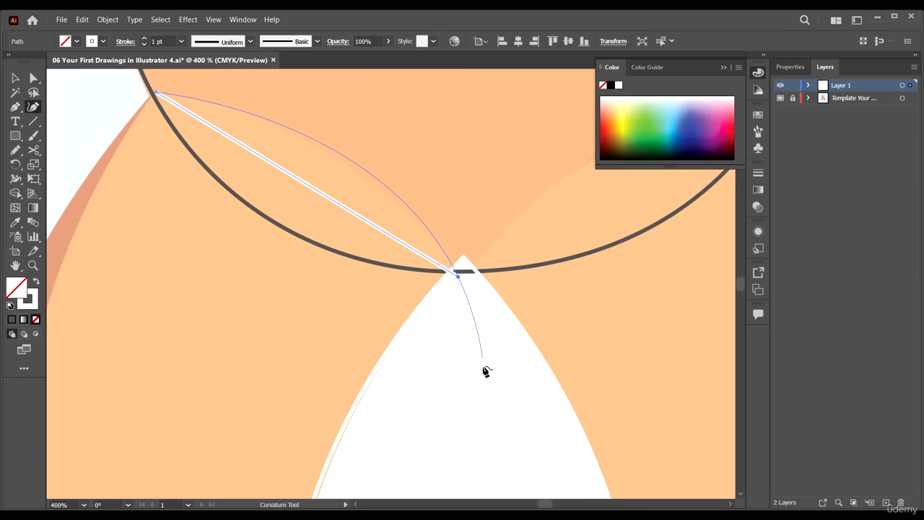
pyautogui.click(481, 372)
pyautogui.hotkey('ctrl', '1')
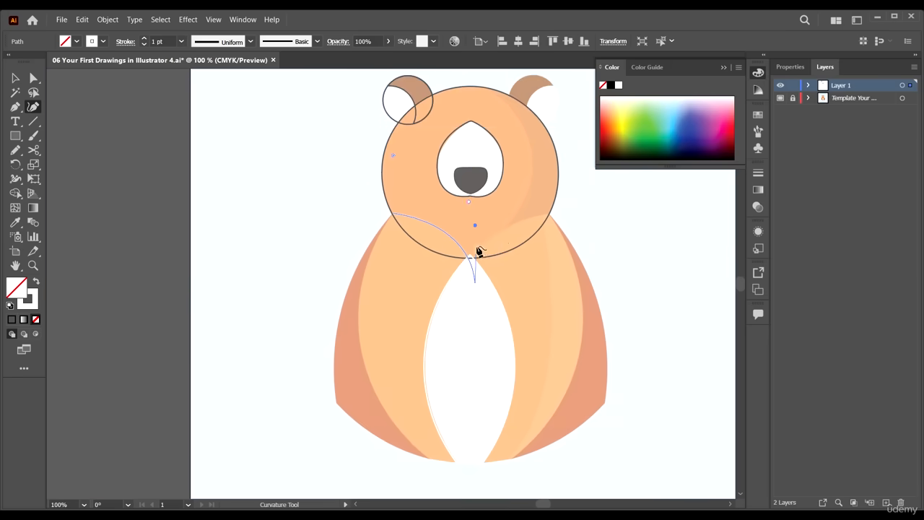
# - Continue the left body panel's outline down to a corner at the base, along the bottom edge and up the left curve, closing it at the shoulder
pyautogui.scroll(6, 450, 351)
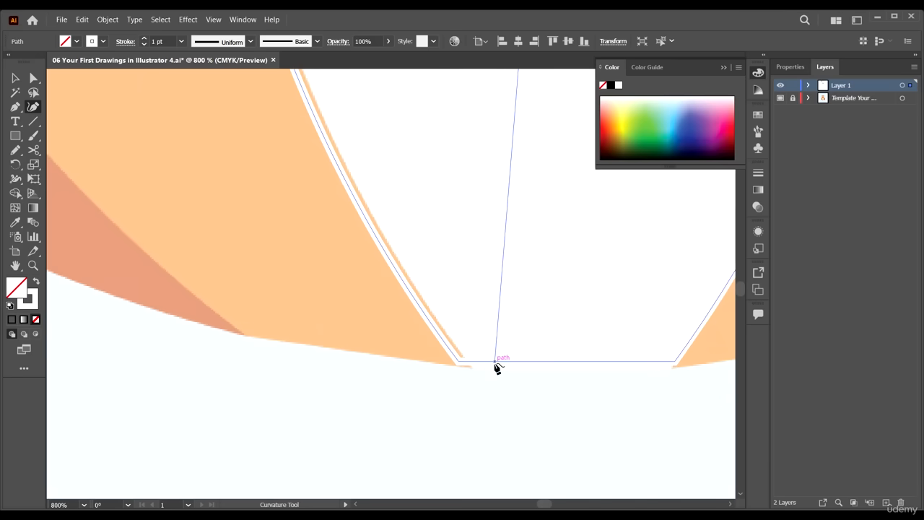
pyautogui.click(495, 359)
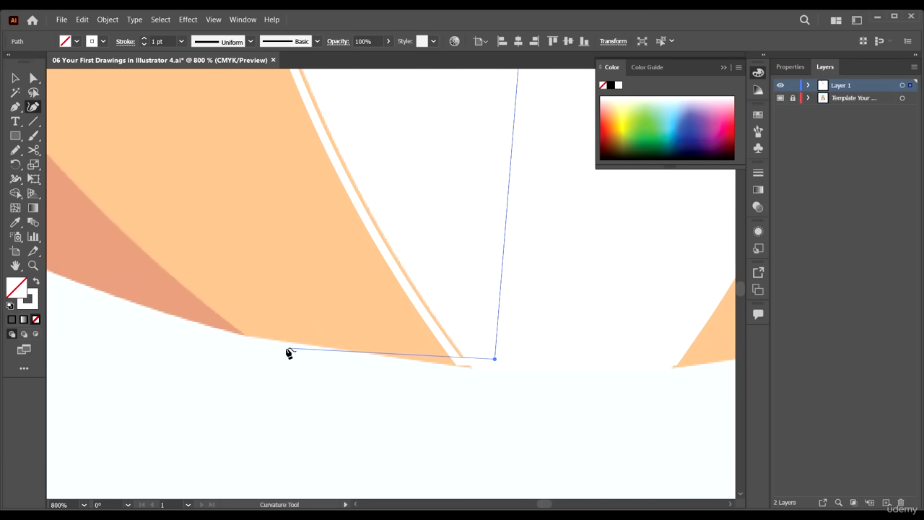
pyautogui.click(247, 337)
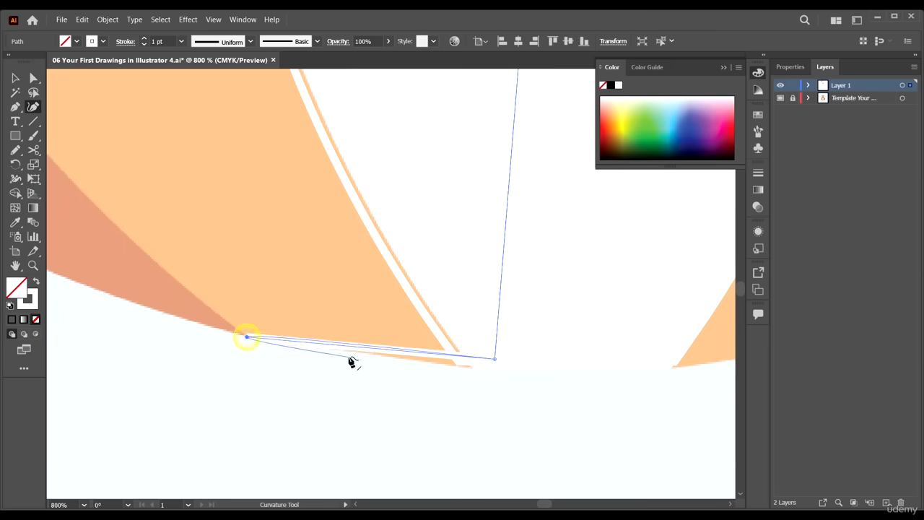
pyautogui.scroll(-4, 351, 361)
pyautogui.scroll(1, 481, 421)
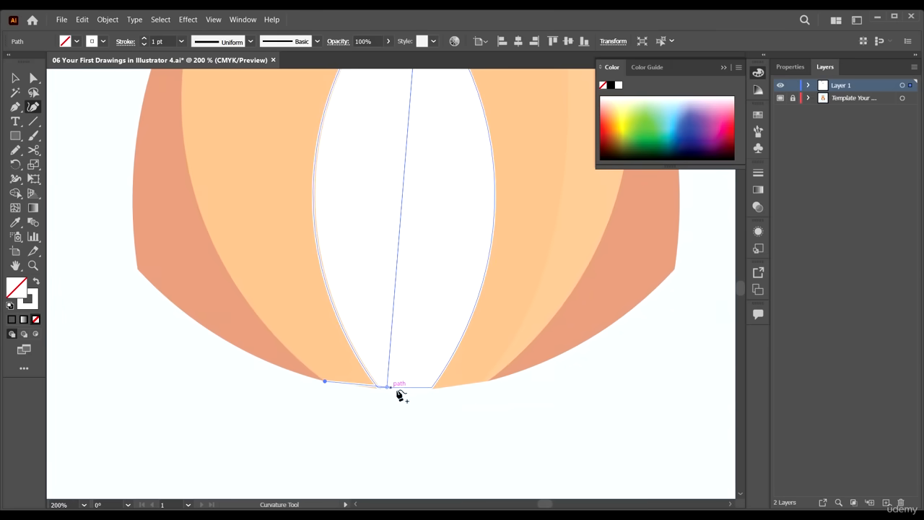
pyautogui.press('Escape')
pyautogui.scroll(2, 179, 303)
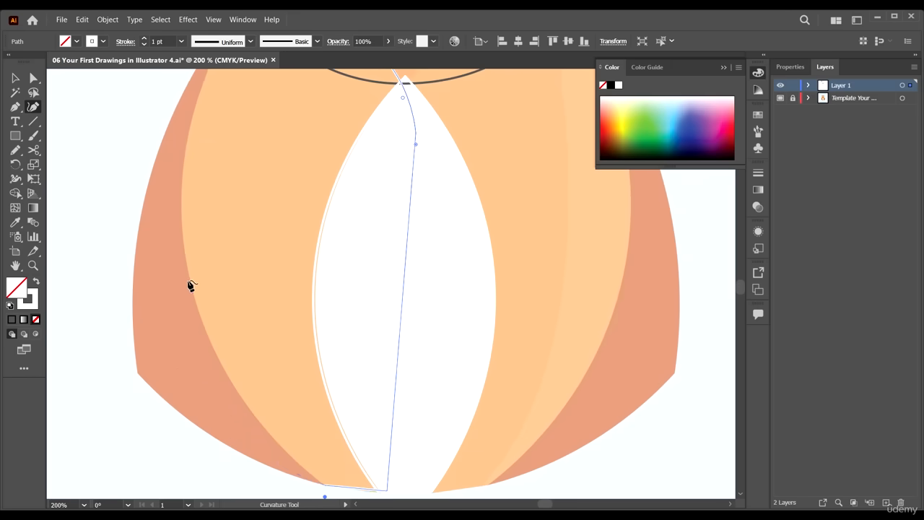
pyautogui.scroll(-2, 189, 285)
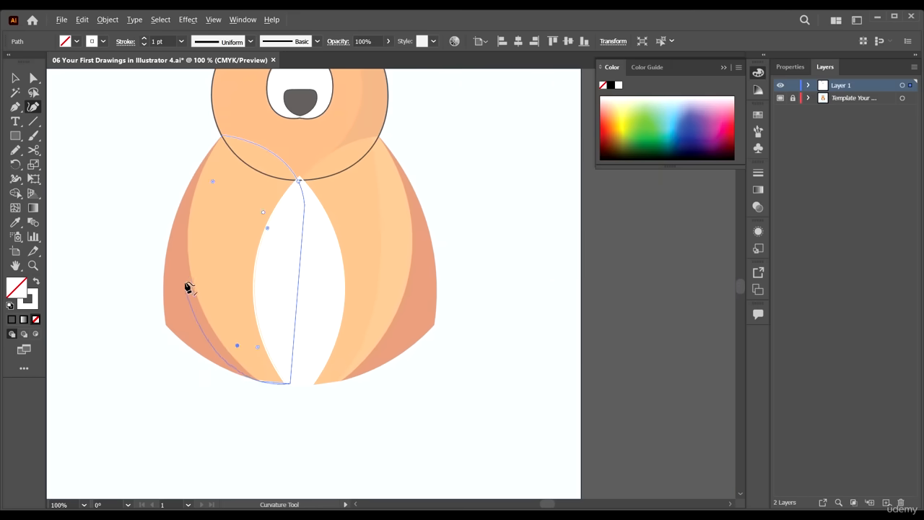
pyautogui.click(187, 243)
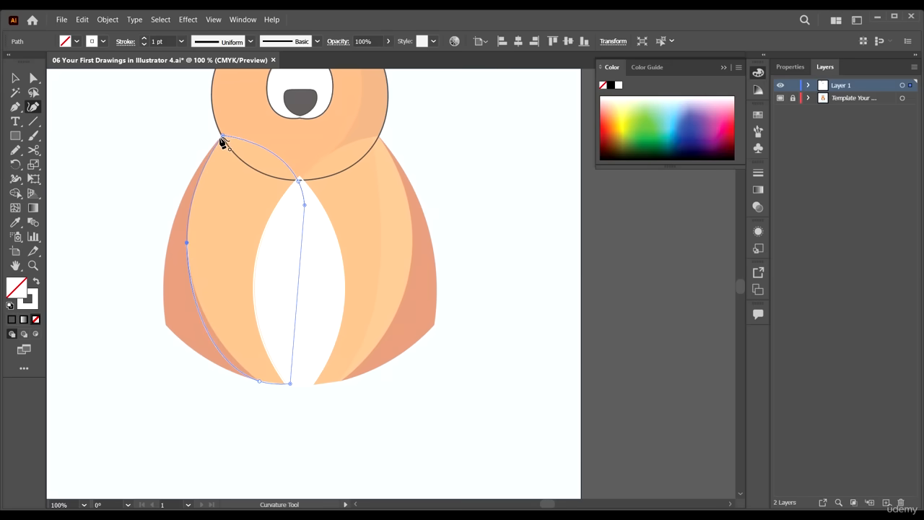
pyautogui.click(224, 137)
# - Reshape the panel's bottom-left anchor with Direct Selection, steepening its upper handle to follow the template and collapsing its lower handle into the anchor
pyautogui.click(33, 77)
pyautogui.hotkey('ctrl', '+')
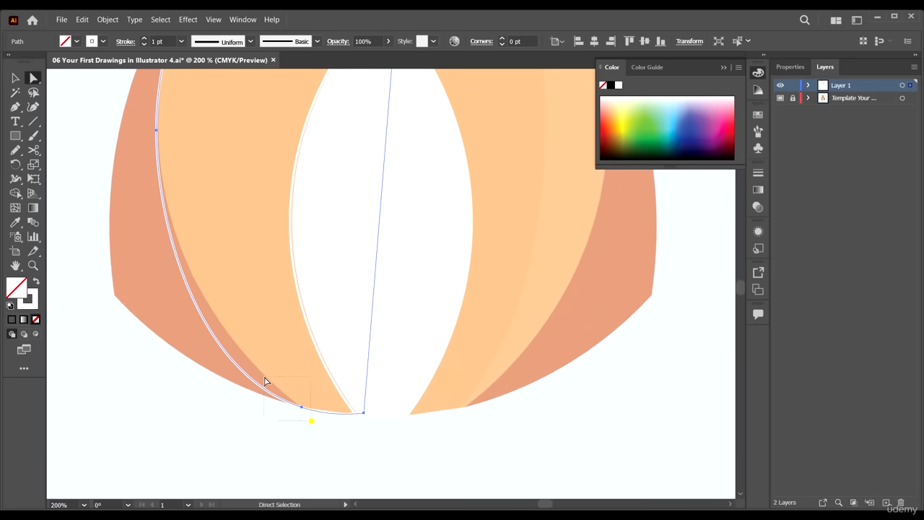
pyautogui.moveTo(265, 381); pyautogui.dragTo(255, 393)
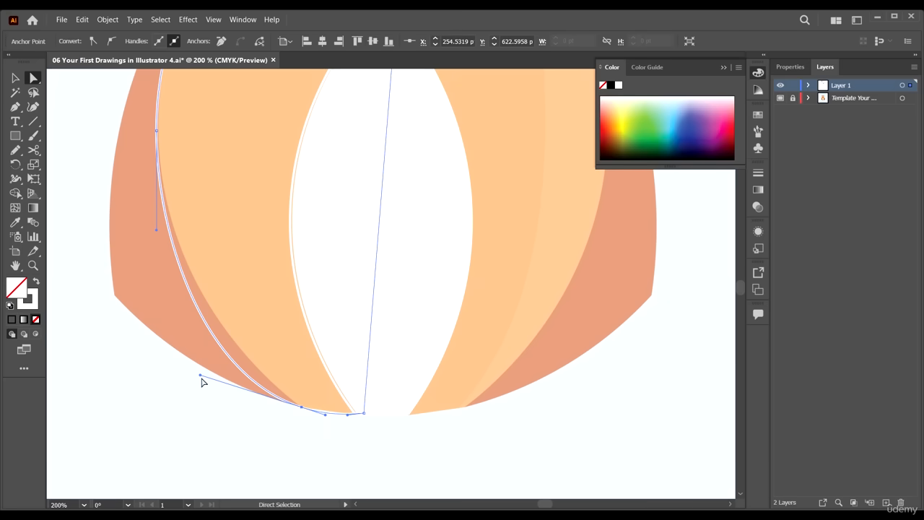
pyautogui.moveTo(200, 374); pyautogui.dragTo(200, 351)
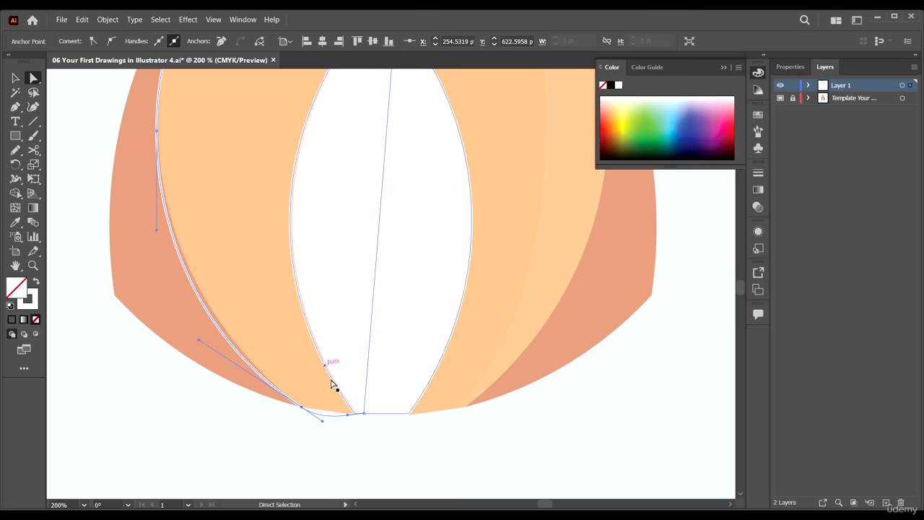
pyautogui.scroll(4, 336, 427)
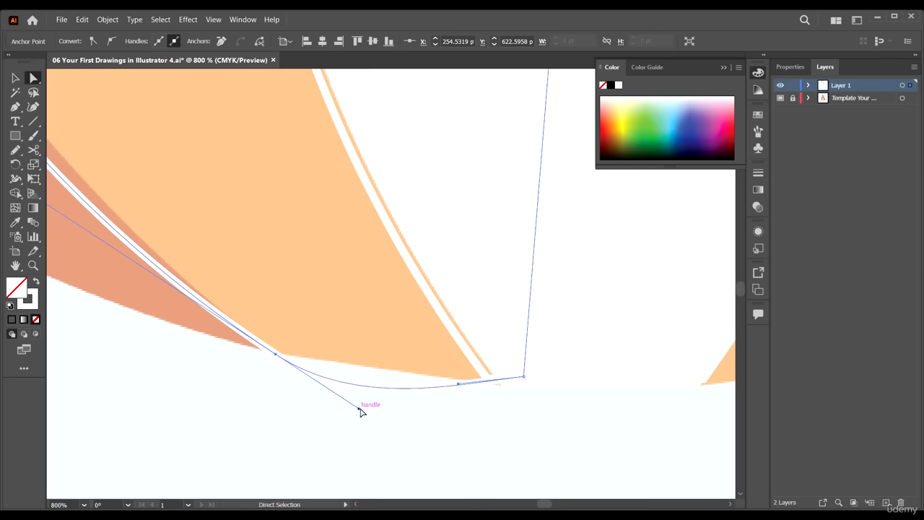
pyautogui.moveTo(361, 410); pyautogui.dragTo(278, 358)
pyautogui.scroll(-4, 450, 367)
pyautogui.scroll(2, 291, 382)
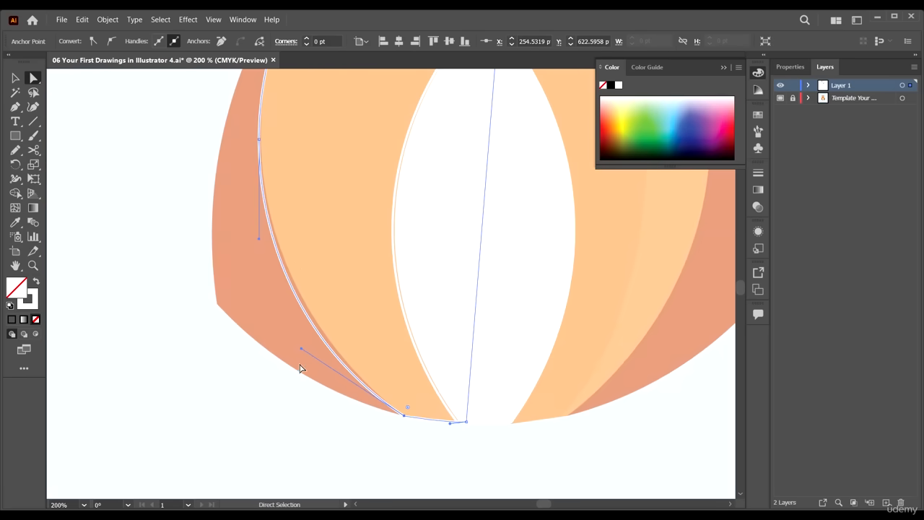
pyautogui.moveTo(302, 351); pyautogui.dragTo(306, 350)
pyautogui.scroll(2, 325, 351)
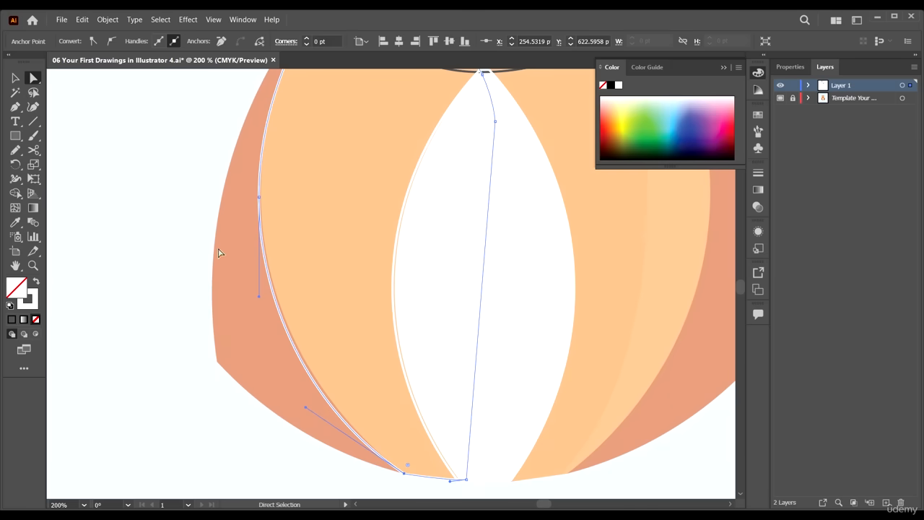
# - Begin a new Curvature path for the dark left side, tracing from the shoulder down the outer edge to a corner at the lower left
pyautogui.click(192, 235)
pyautogui.hotkey('shift', '`')
pyautogui.scroll(-2, 358, 257)
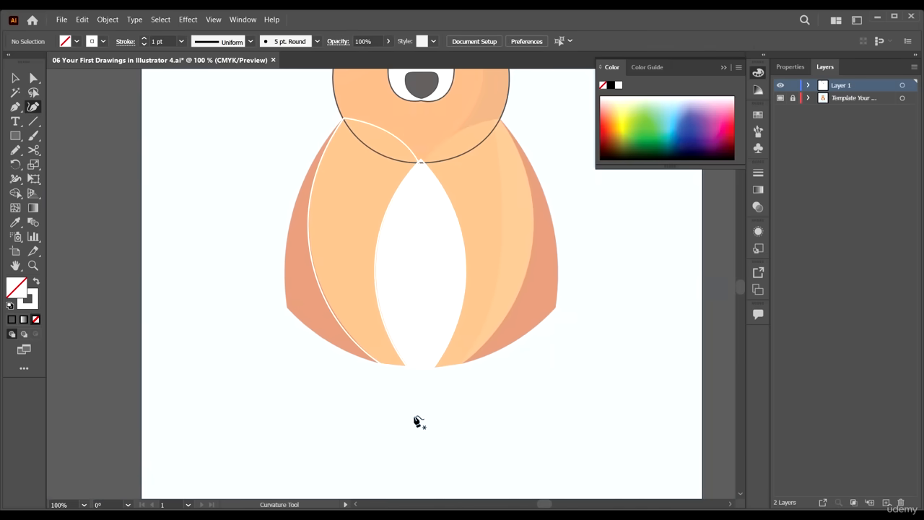
pyautogui.scroll(8, 340, 144)
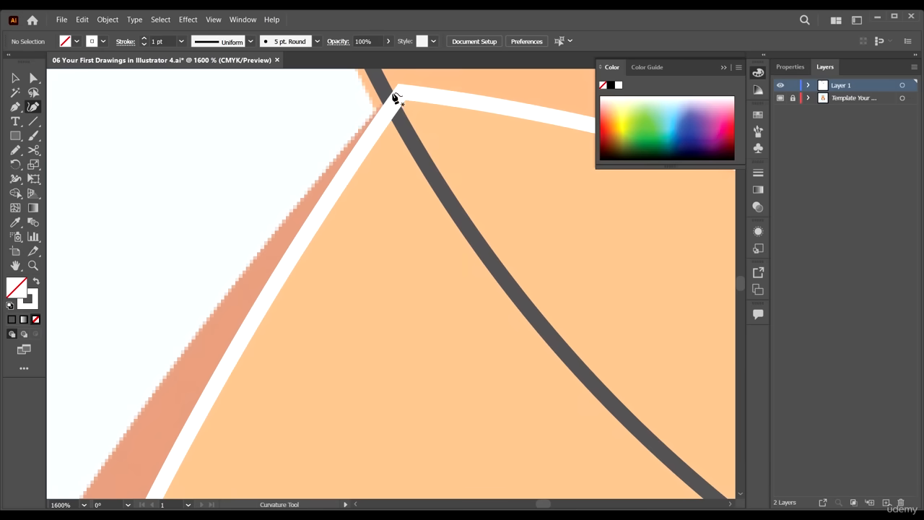
pyautogui.click(394, 98)
pyautogui.scroll(-8, 304, 200)
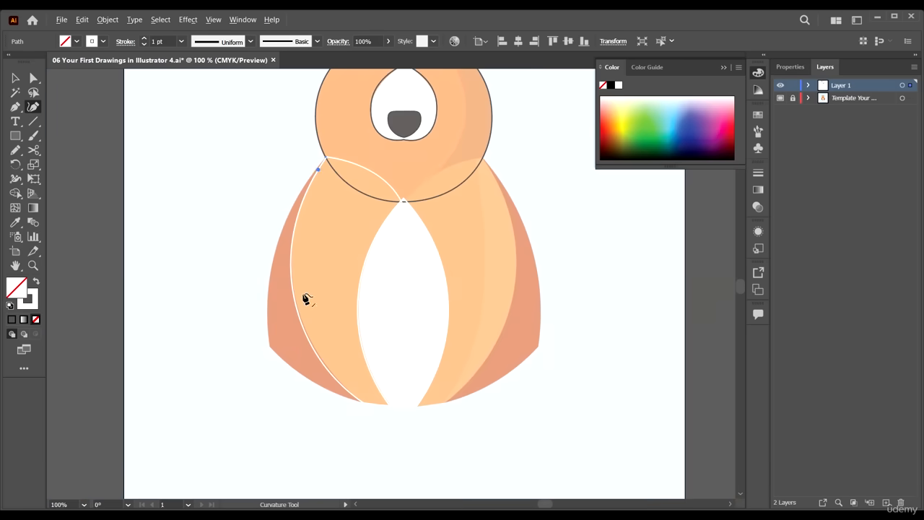
pyautogui.click(273, 255)
pyautogui.click(269, 348)
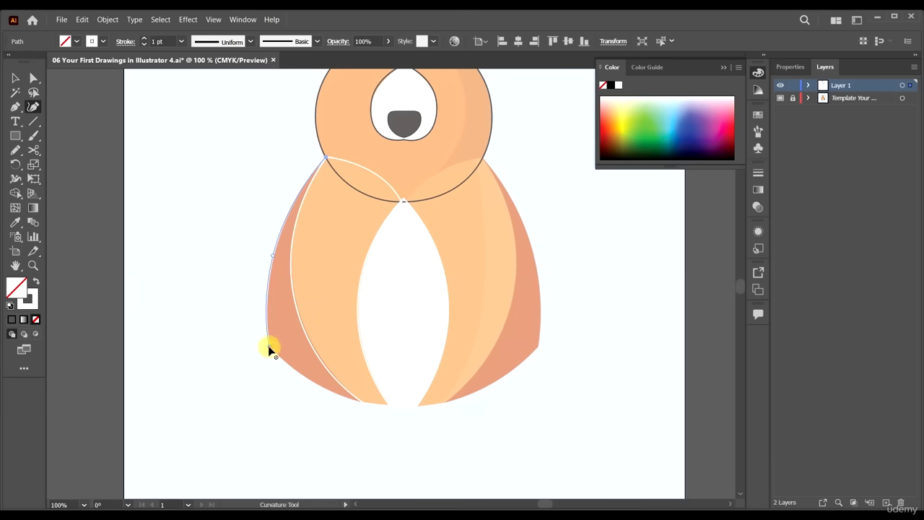
# - Trace the dark side's curved lower edge from its outer corner to the point where it meets the body panel at the base
pyautogui.scroll(2, 332, 403)
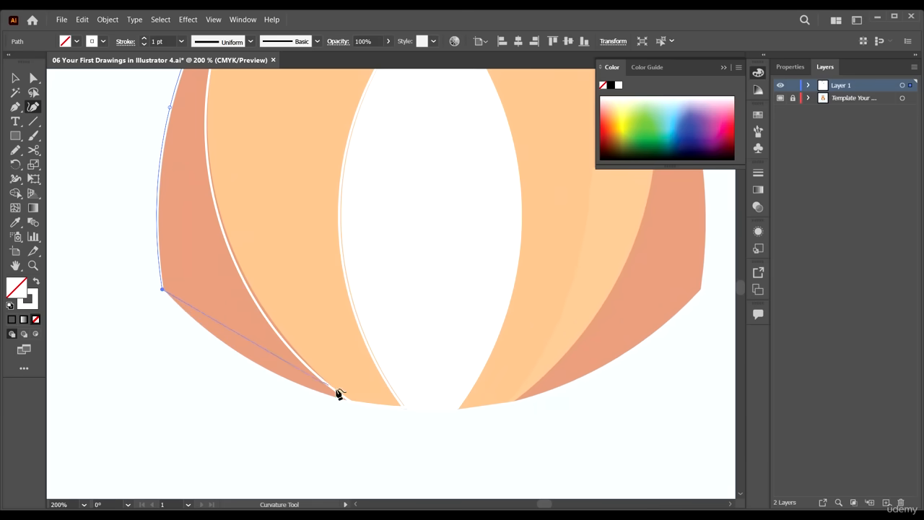
pyautogui.press('alt')
pyautogui.click(256, 363)
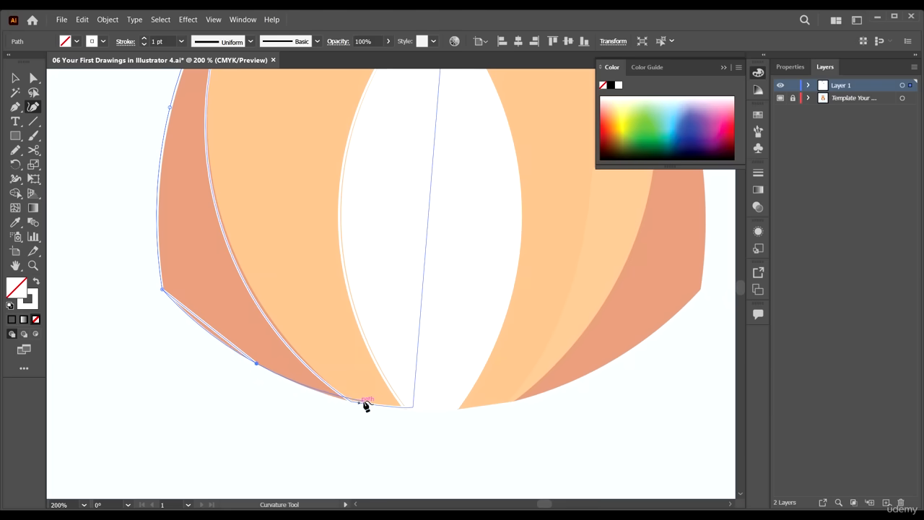
pyautogui.scroll(3, 354, 406)
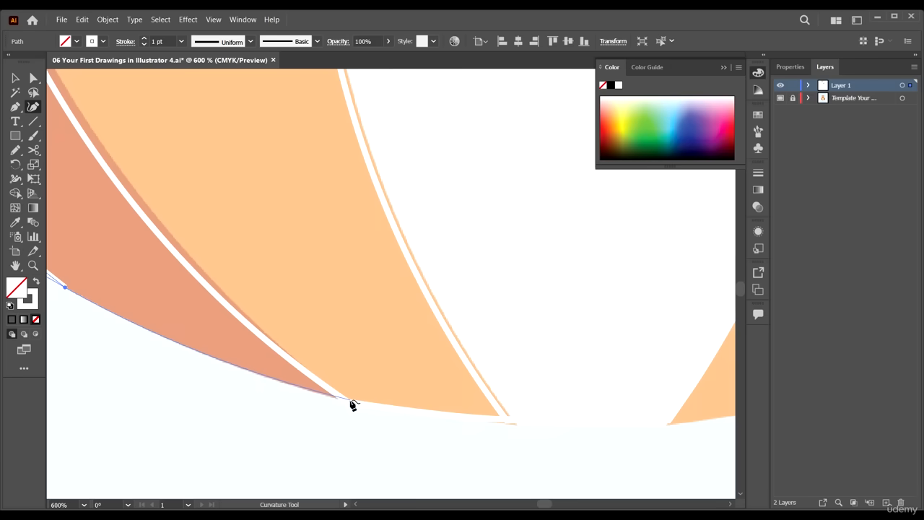
pyautogui.click(352, 402)
# - Close the dark side's outline at the shoulder, running its inner edge loosely up through the left body panel so the shapes overlap
pyautogui.scroll(-3, 377, 382)
pyautogui.click(341, 275)
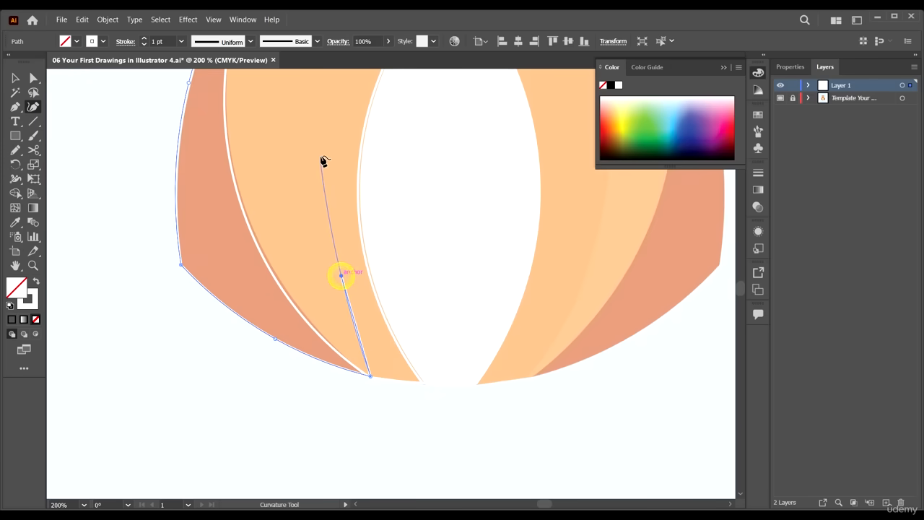
pyautogui.scroll(3, 318, 164)
pyautogui.click(315, 210)
pyautogui.scroll(2, 320, 114)
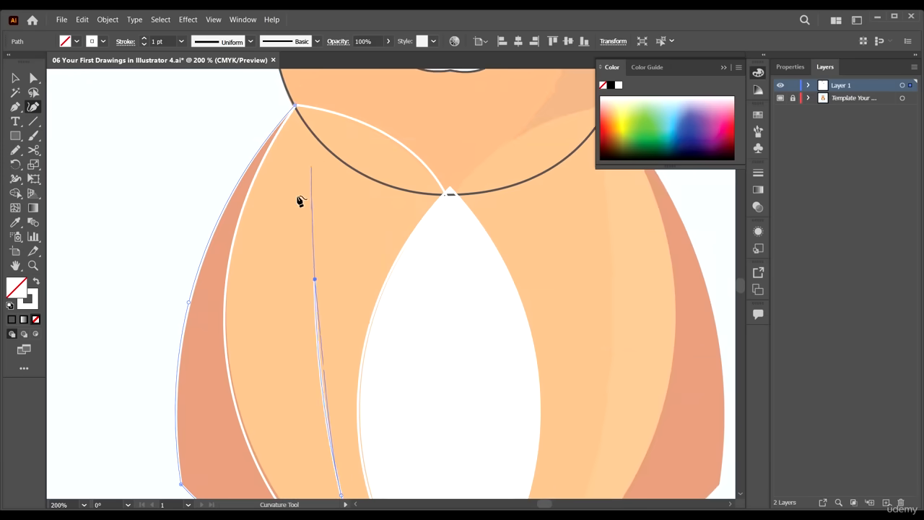
pyautogui.click(296, 198)
pyautogui.click(294, 104)
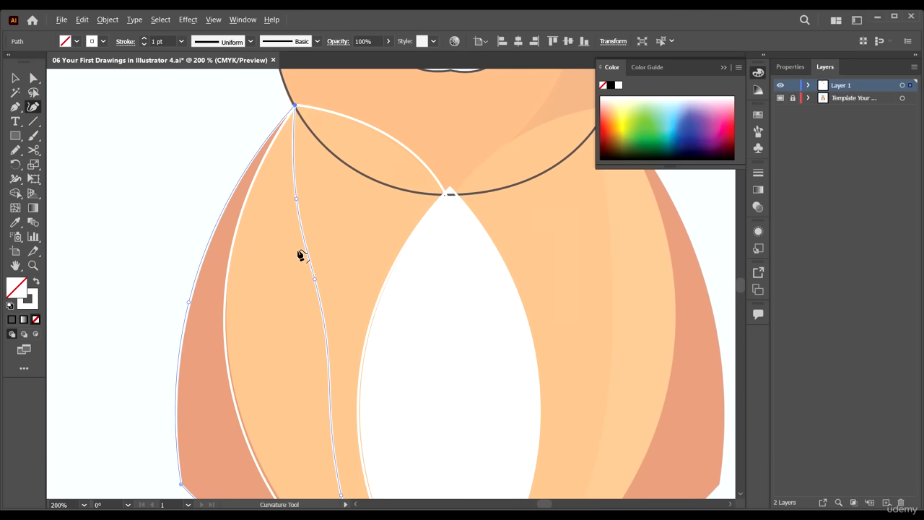
pyautogui.scroll(-4, 297, 249)
# - Deselect the path, check how the left body outlines meet at the base, and select the dark side's outline
pyautogui.click(13, 78)
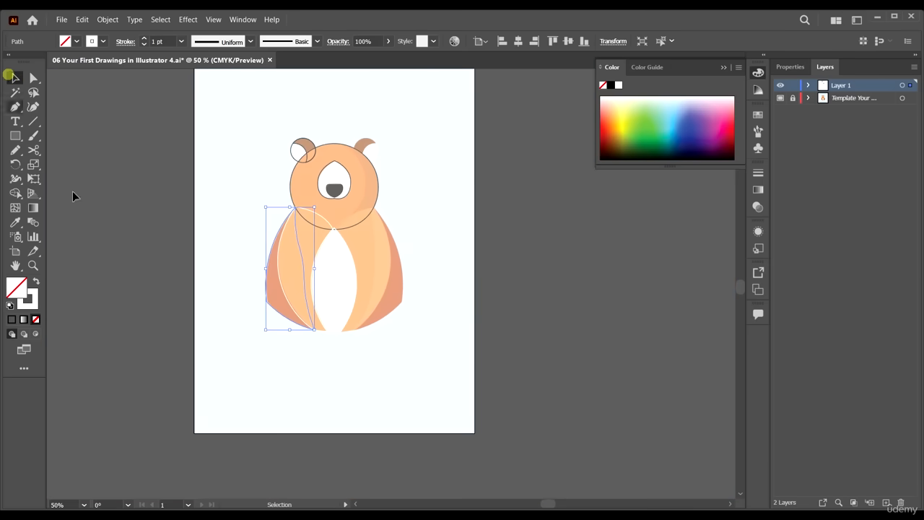
pyautogui.click(227, 357)
pyautogui.scroll(4, 307, 346)
pyautogui.scroll(2, 347, 383)
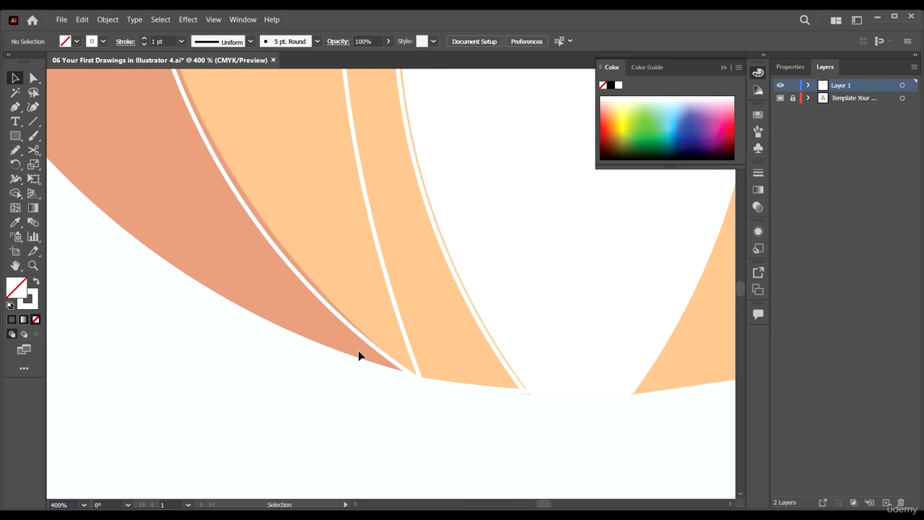
pyautogui.scroll(-4, 358, 350)
pyautogui.scroll(1, 355, 318)
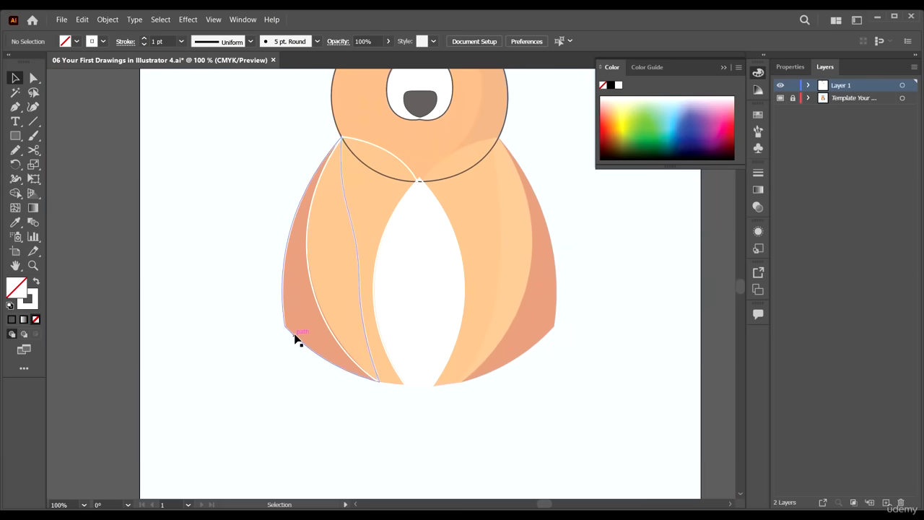
pyautogui.click(310, 331)
pyautogui.scroll(2, 343, 314)
pyautogui.scroll(1, 341, 315)
pyautogui.hscroll(3, 332, 303)
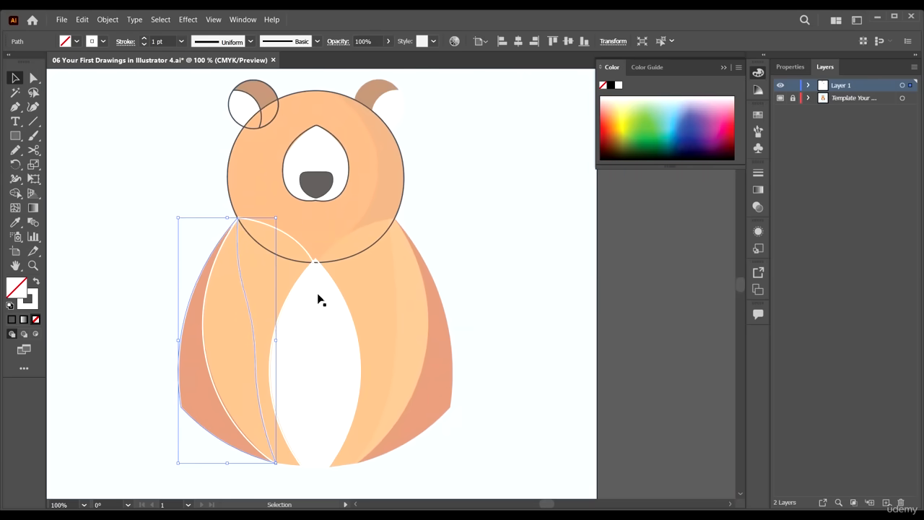
# - Change the stroke of the dark left side's outline from white to the brown swatch
pyautogui.scroll(1, 320, 299)
pyautogui.scroll(-2, 193, 300)
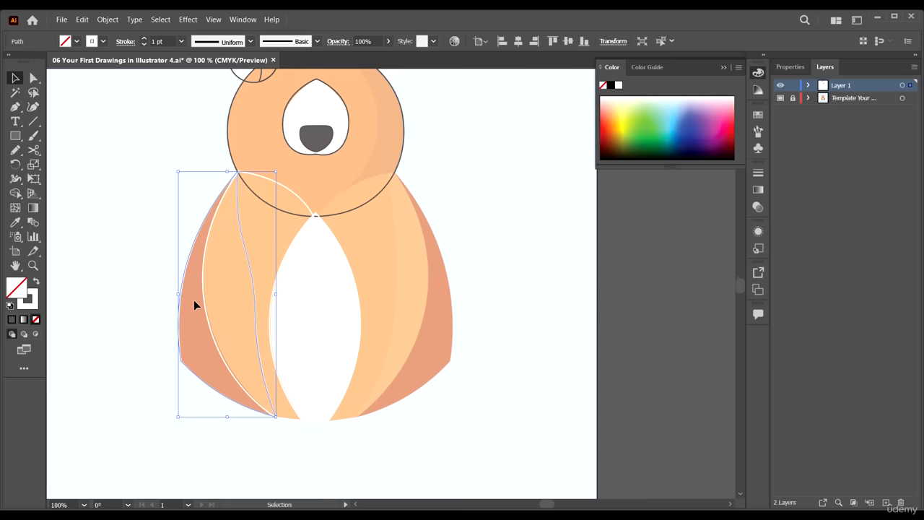
pyautogui.moveTo(141, 312); pyautogui.dragTo(186, 358)
pyautogui.click(103, 40)
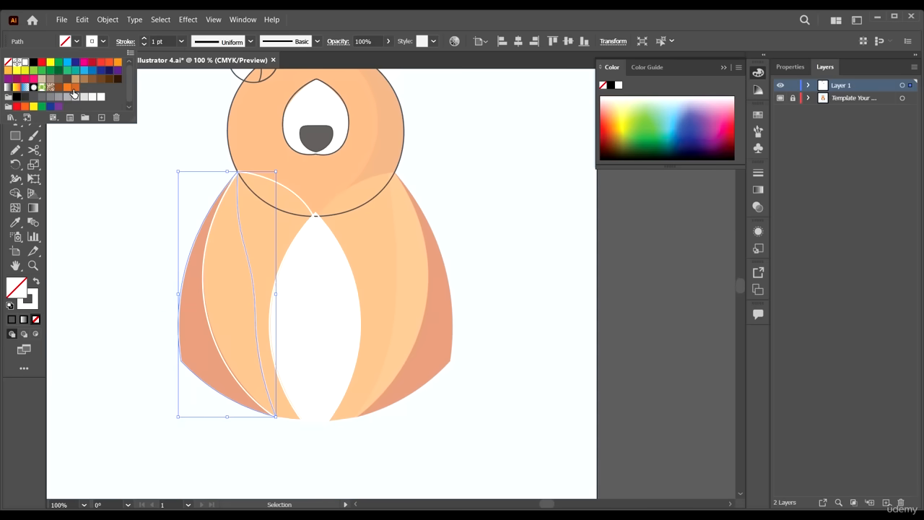
pyautogui.click(59, 87)
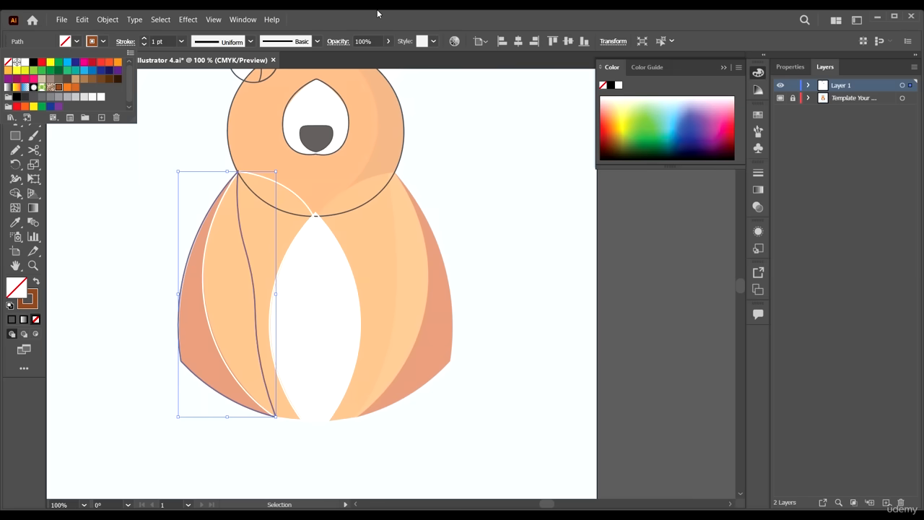
pyautogui.click(347, 13)
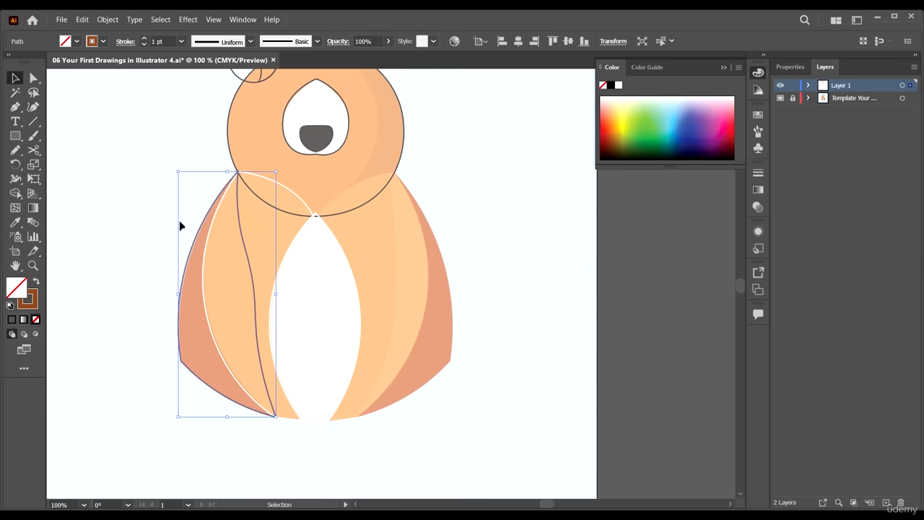
# - Shift the dark left side's stroke to a more saturated reddish brown, BF4611, in the Color Picker
pyautogui.scroll(2, 140, 357)
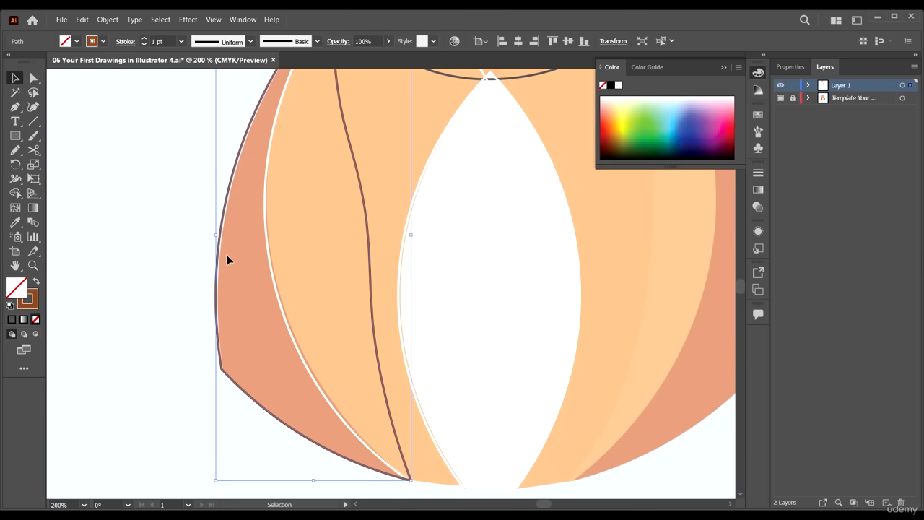
pyautogui.doubleClick(29, 299)
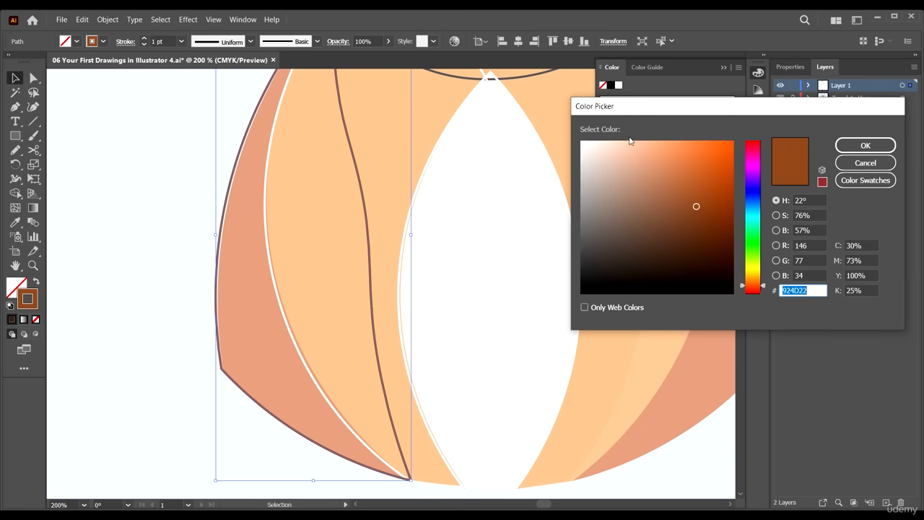
pyautogui.moveTo(707, 181)
pyautogui.mouseDown()
pyautogui.moveTo(712, 172)
pyautogui.moveTo(717, 188)
pyautogui.mouseUp()
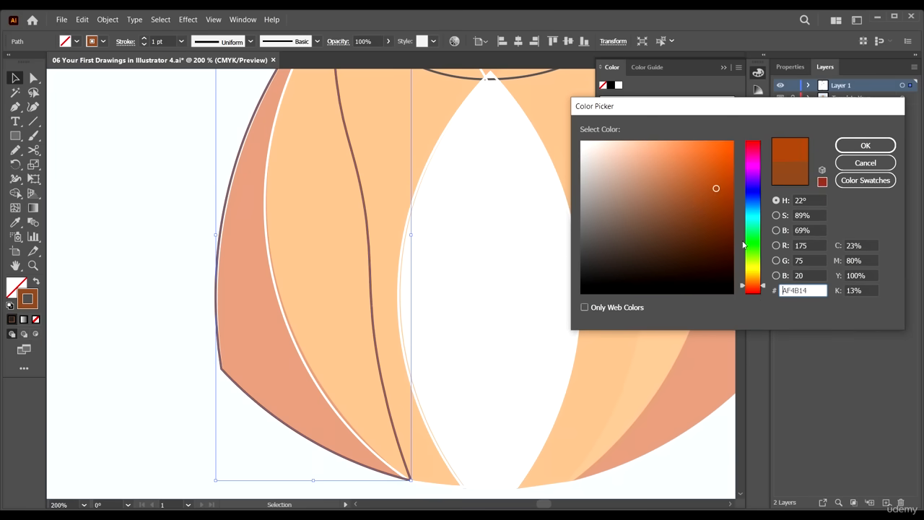
pyautogui.moveTo(744, 288)
pyautogui.mouseDown()
pyautogui.moveTo(751, 150)
pyautogui.moveTo(753, 258)
pyautogui.moveTo(764, 285)
pyautogui.moveTo(754, 286)
pyautogui.mouseUp()
pyautogui.moveTo(715, 202)
pyautogui.mouseDown()
pyautogui.moveTo(706, 175)
pyautogui.moveTo(721, 179)
pyautogui.moveTo(727, 161)
pyautogui.moveTo(719, 178)
pyautogui.mouseUp()
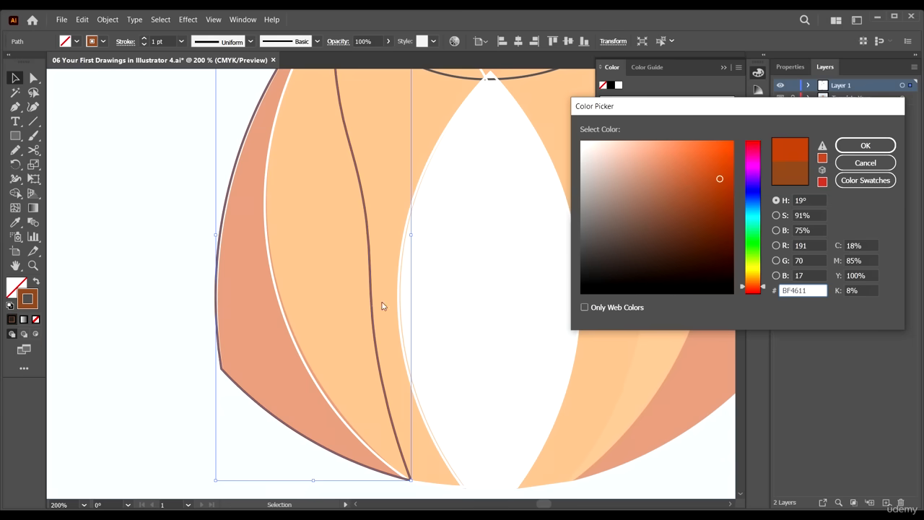
pyautogui.click(865, 146)
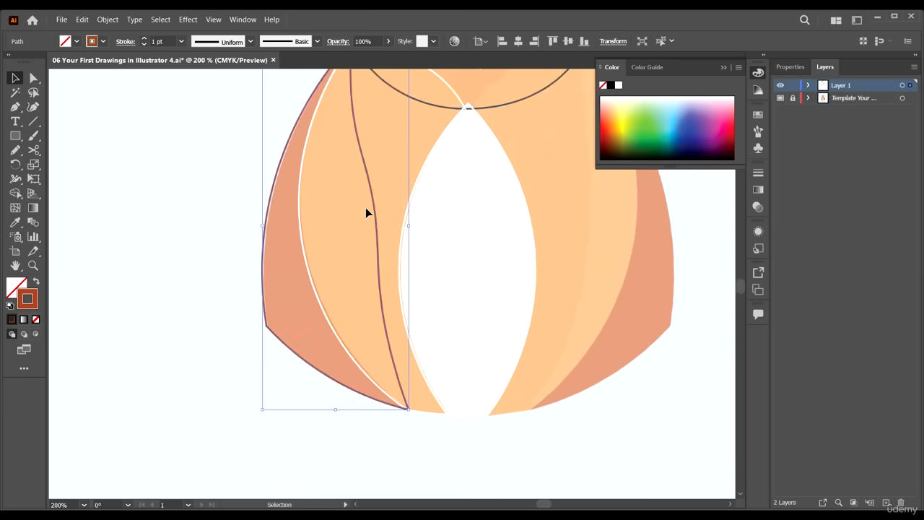
pyautogui.scroll(-3, 366, 209)
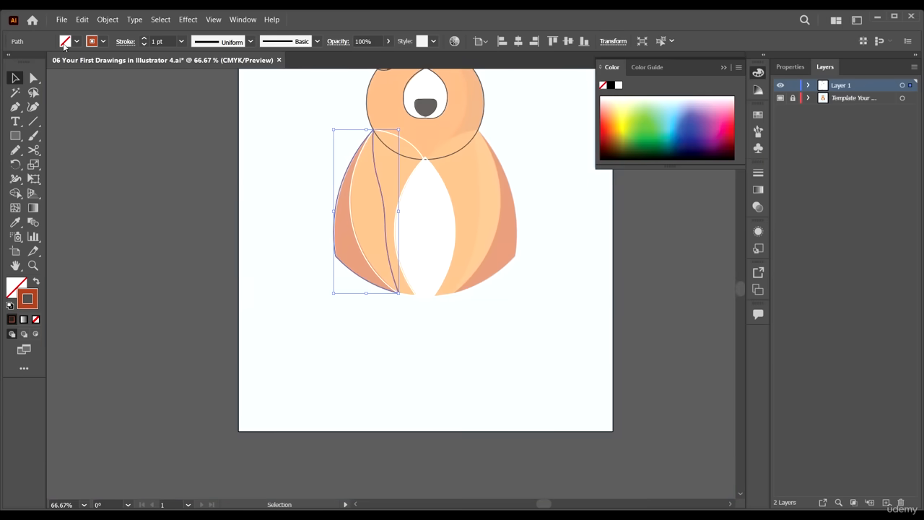
pyautogui.click(92, 41)
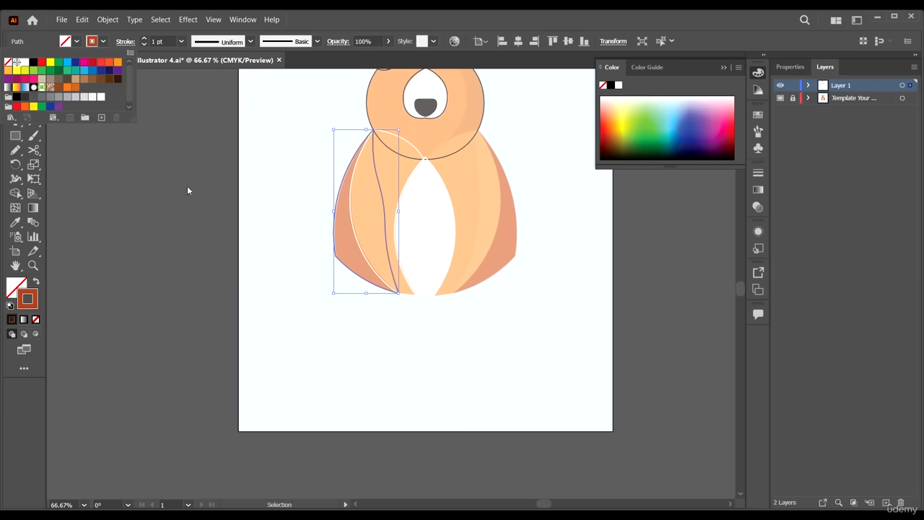
pyautogui.scroll(3, 397, 196)
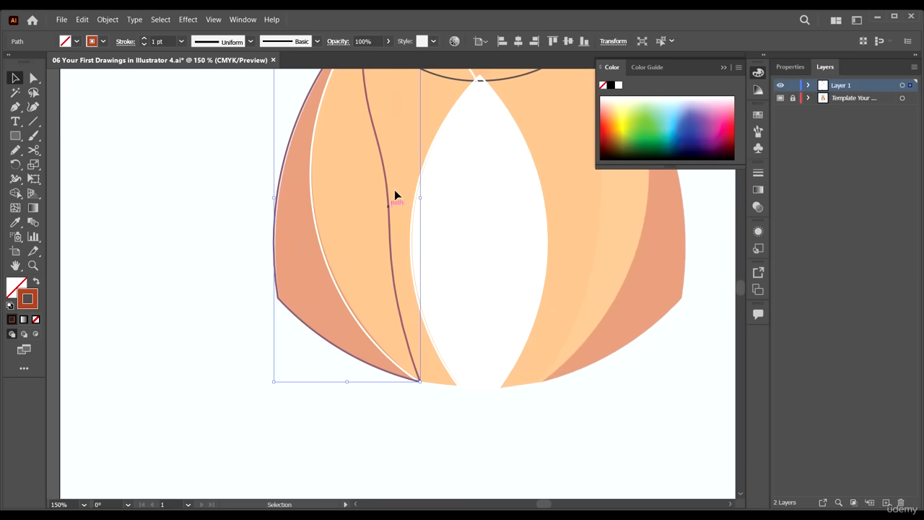
pyautogui.scroll(3, 359, 241)
pyautogui.scroll(-1, 301, 242)
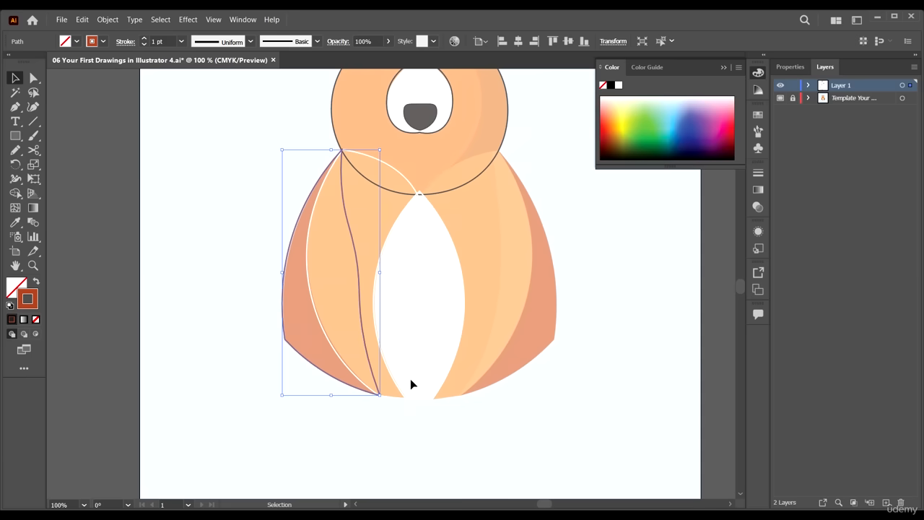
pyautogui.scroll(2, 470, 312)
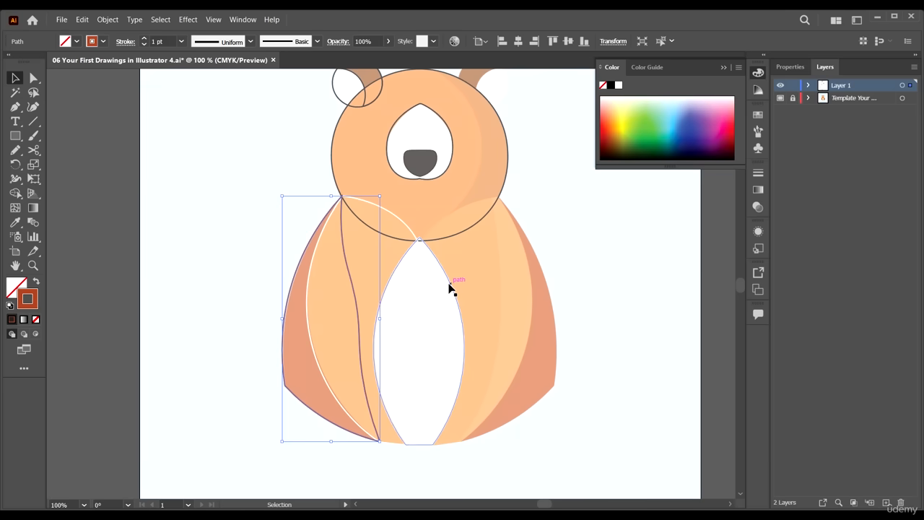
# - Swap the belly's stroke and fill so the shape is filled white without an outline
pyautogui.click(452, 288)
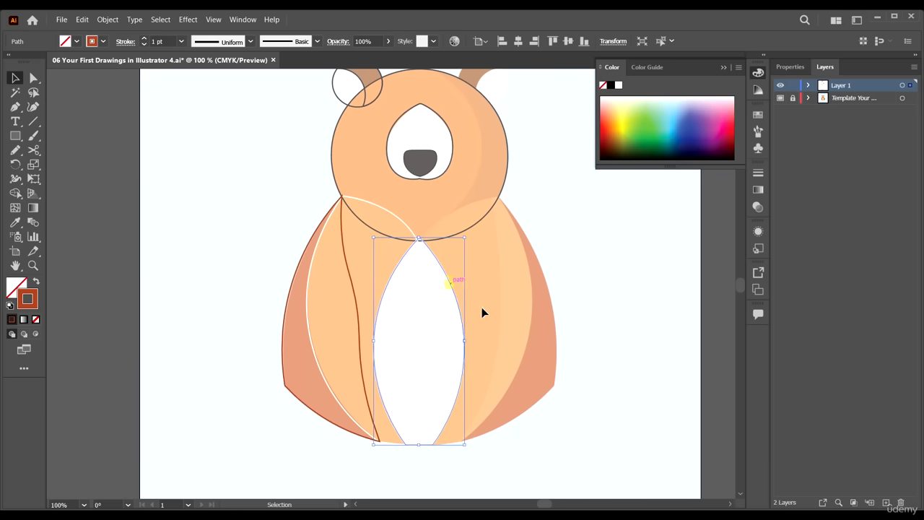
pyautogui.click(37, 282)
pyautogui.click(558, 330)
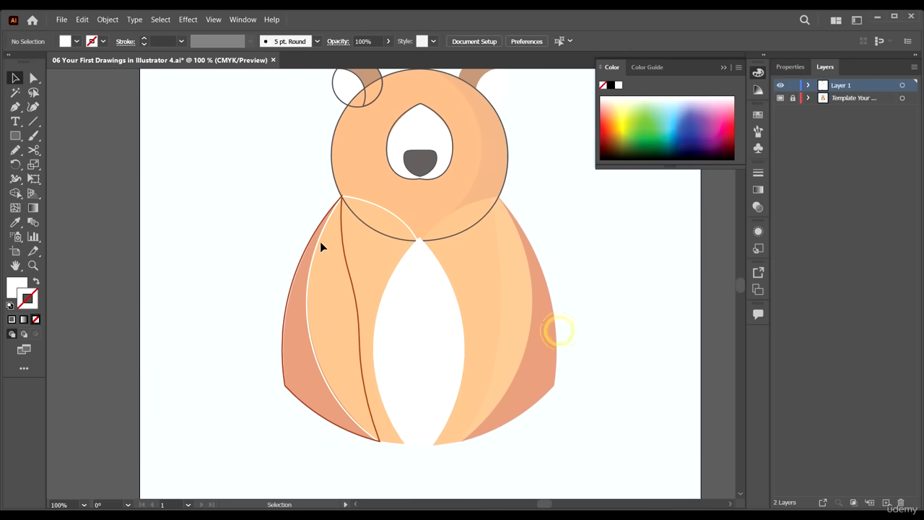
# - Swap the dark left side's stroke into a reddish-brown fill and send the shape to the back
pyautogui.click(282, 340)
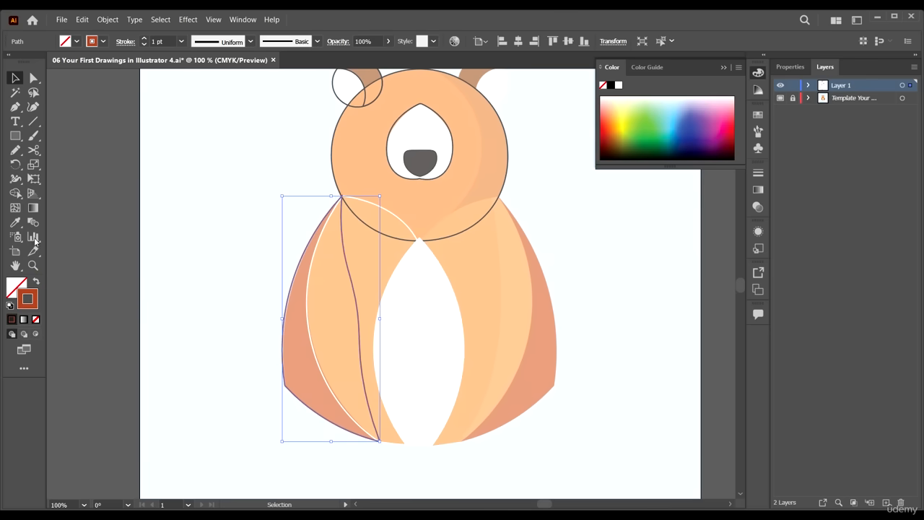
pyautogui.click(34, 281)
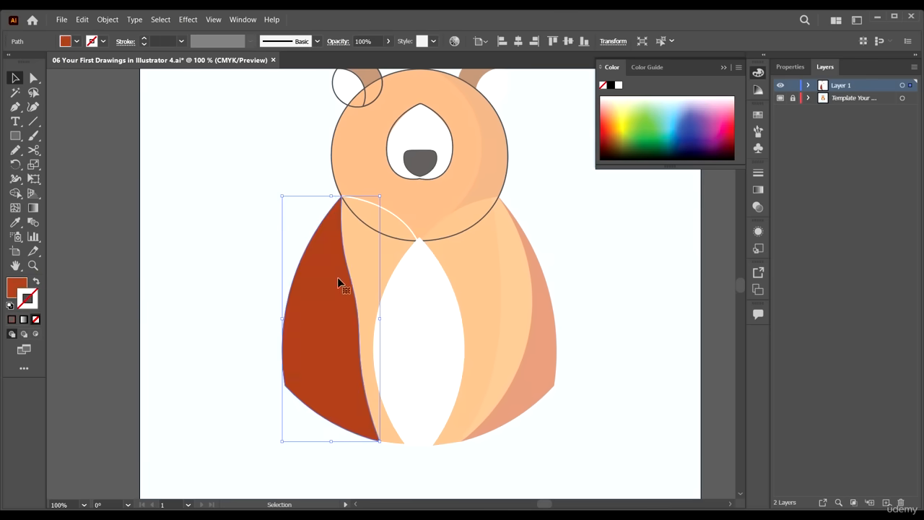
pyautogui.rightClick(305, 314)
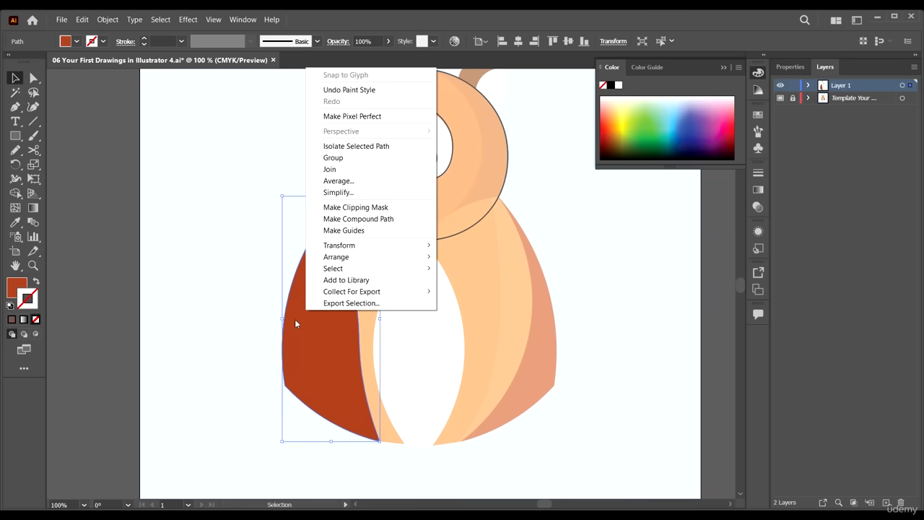
pyautogui.click(387, 260)
pyautogui.click(506, 291)
pyautogui.click(561, 365)
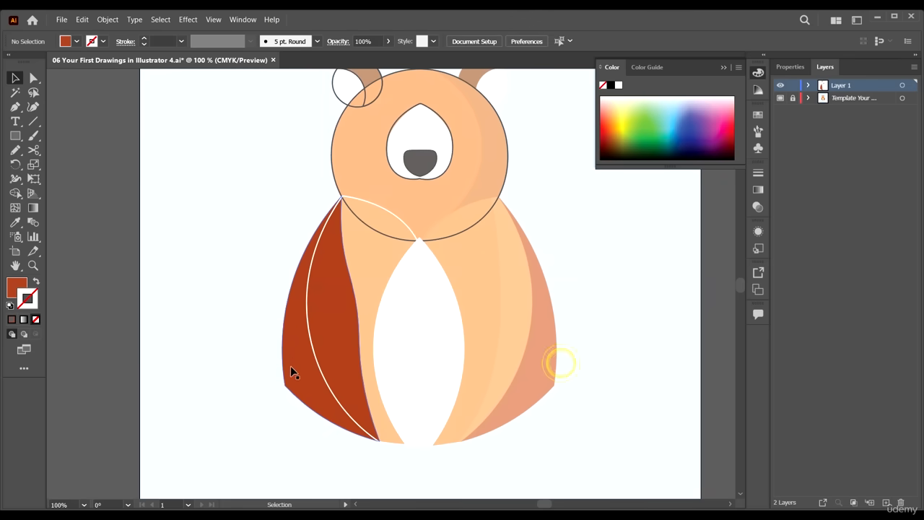
# - Color the left body panel with the bright orange swatch as a solid fill without a stroke
pyautogui.click(316, 361)
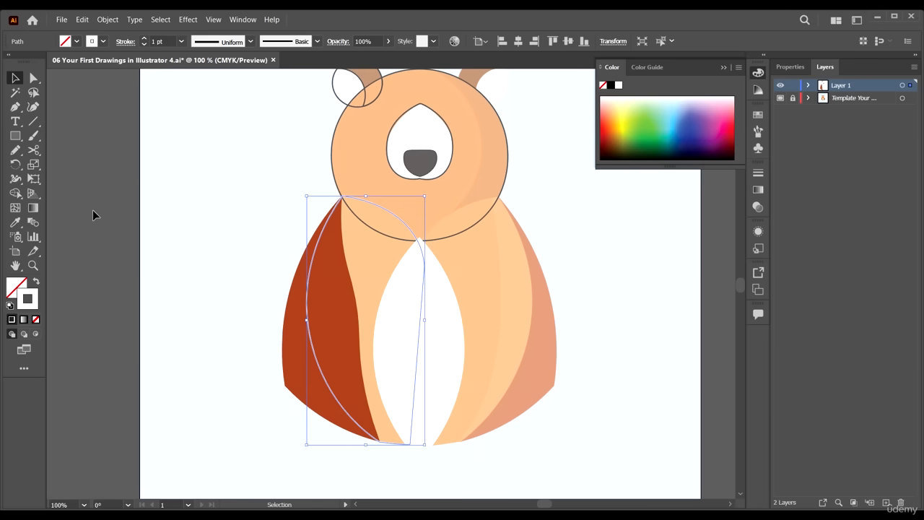
pyautogui.click(102, 41)
pyautogui.click(68, 88)
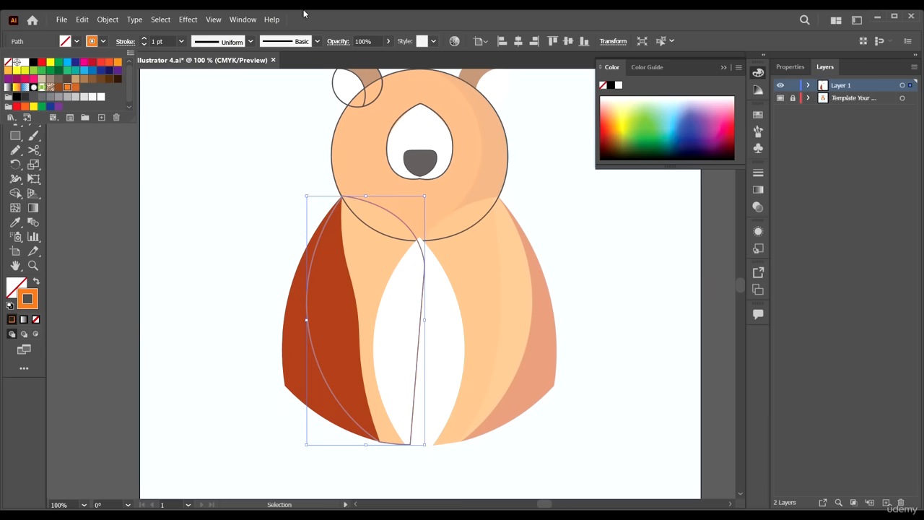
pyautogui.click(36, 319)
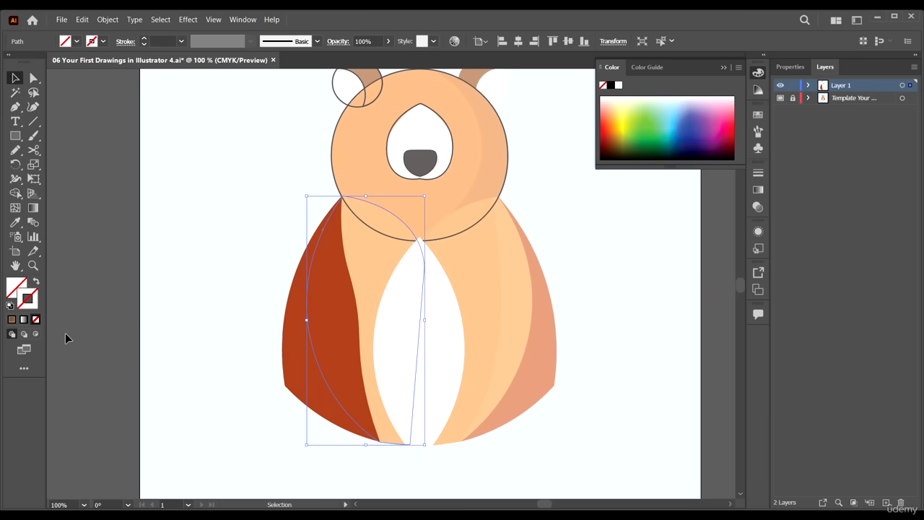
pyautogui.click(10, 320)
pyautogui.click(225, 380)
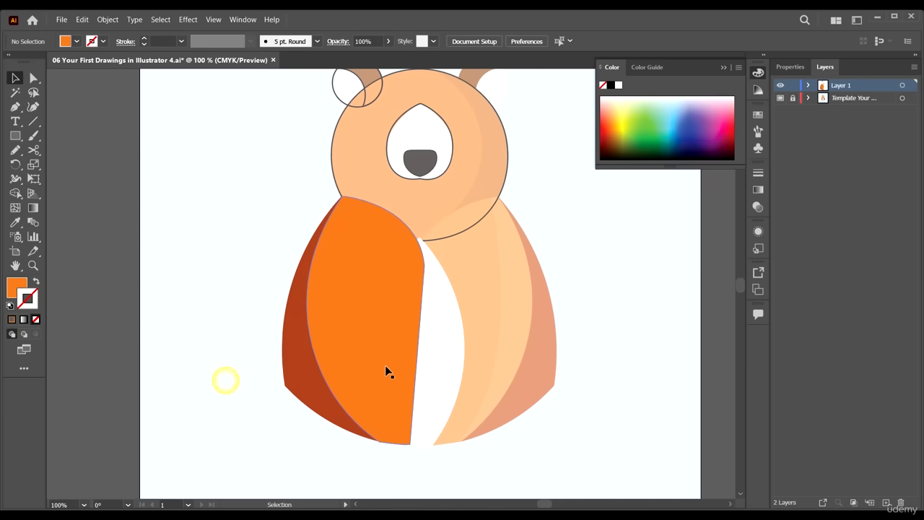
# - Bring the white belly shape to the front, above the orange body panel
pyautogui.rightClick(440, 310)
pyautogui.moveTo(501, 266)
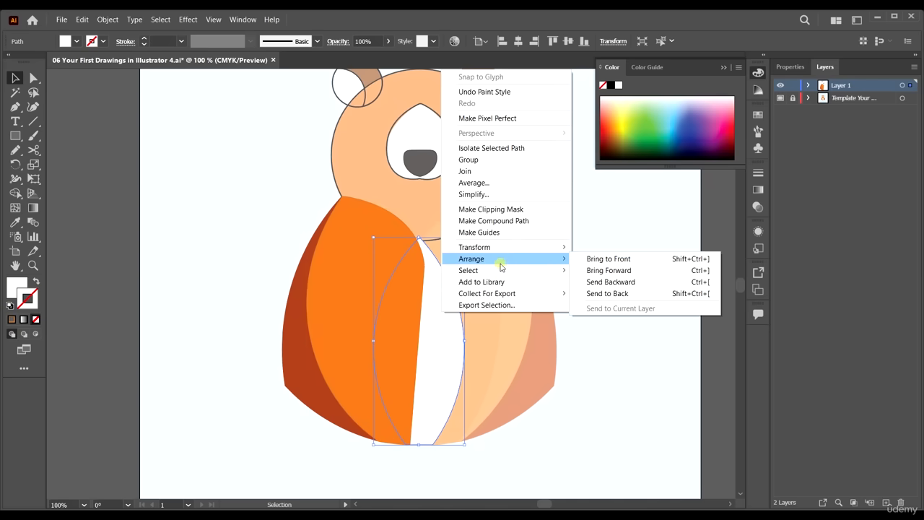
pyautogui.click(625, 259)
pyautogui.click(609, 301)
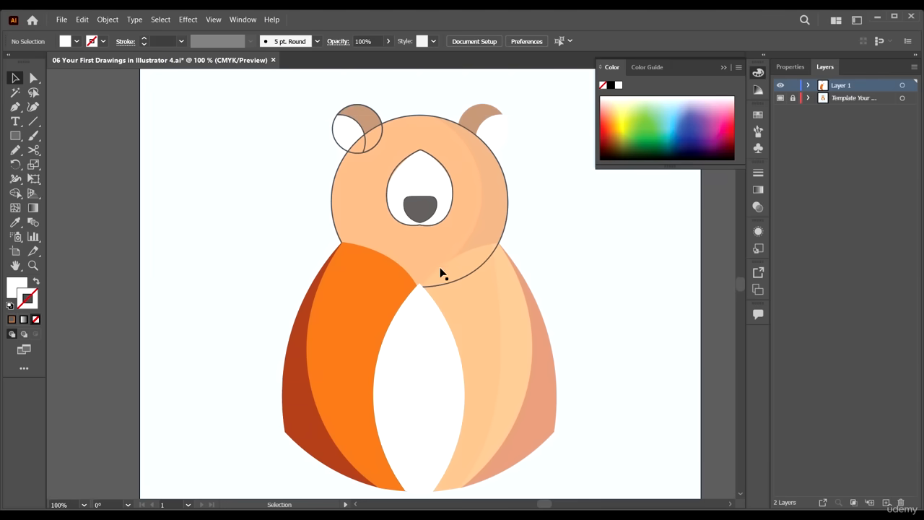
# - Give the head circle the dark orange swatch as its fill and leave it without a stroke
pyautogui.scroll(1, 462, 250)
pyautogui.click(500, 209)
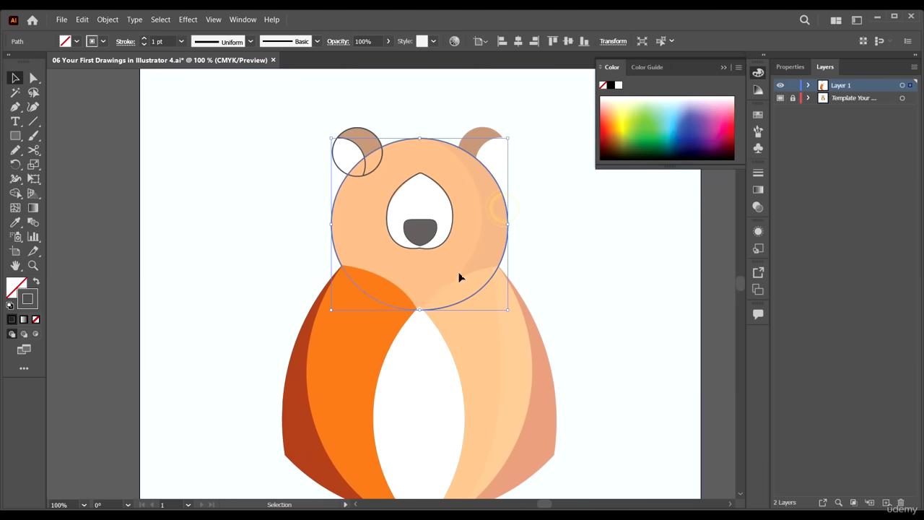
pyautogui.click(105, 42)
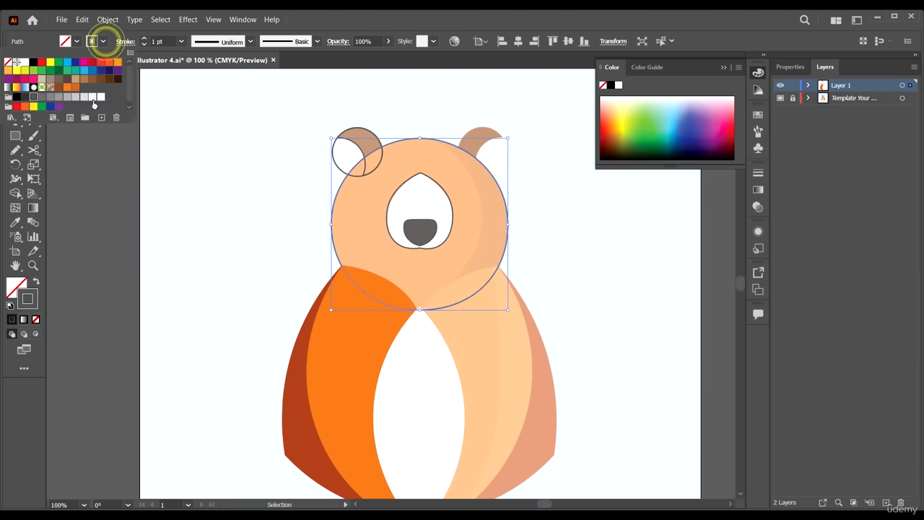
pyautogui.click(75, 89)
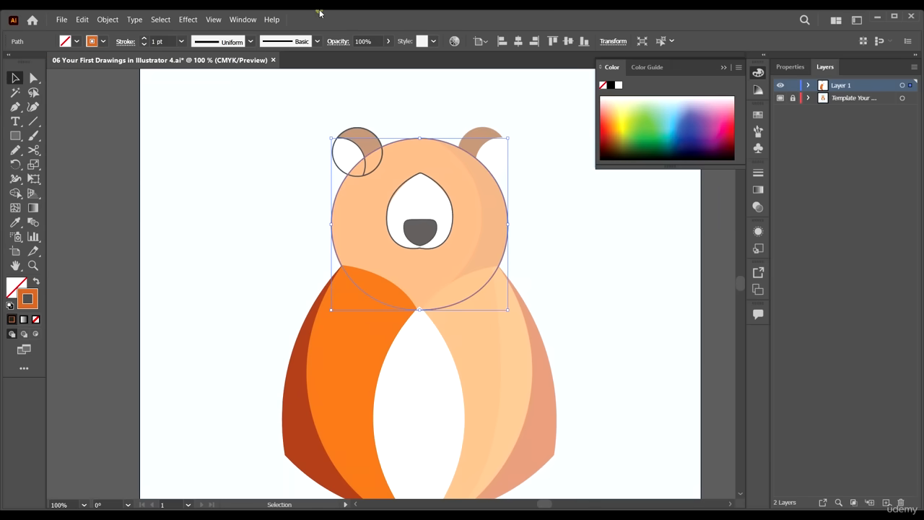
pyautogui.click(37, 280)
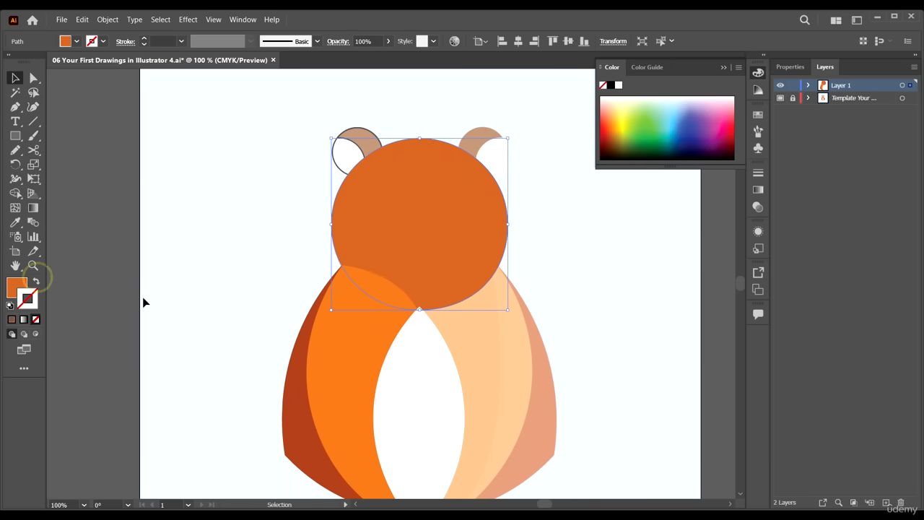
# - Select the head together with the belly and left body shapes and send them all to the back
pyautogui.click(470, 181)
pyautogui.click(452, 448)
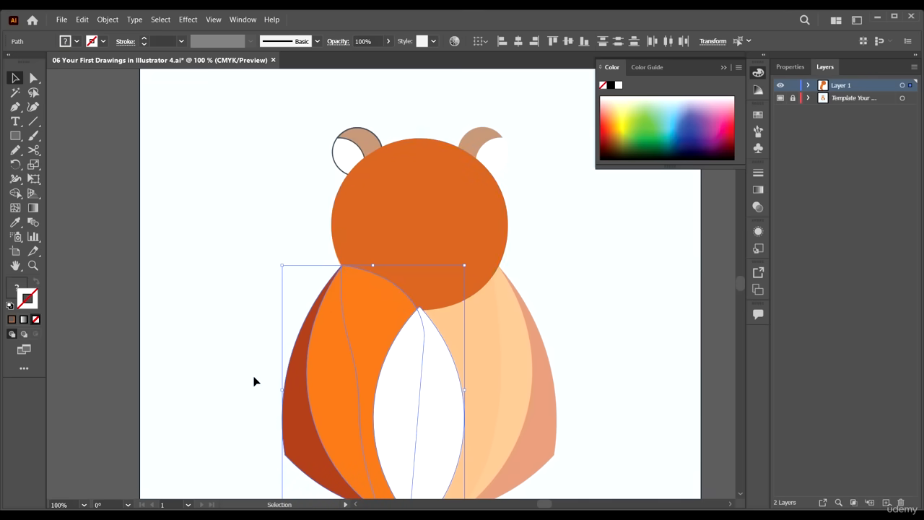
pyautogui.keyDown('shift'); pyautogui.click(432, 198); pyautogui.keyUp('shift')
pyautogui.rightClick(431, 200)
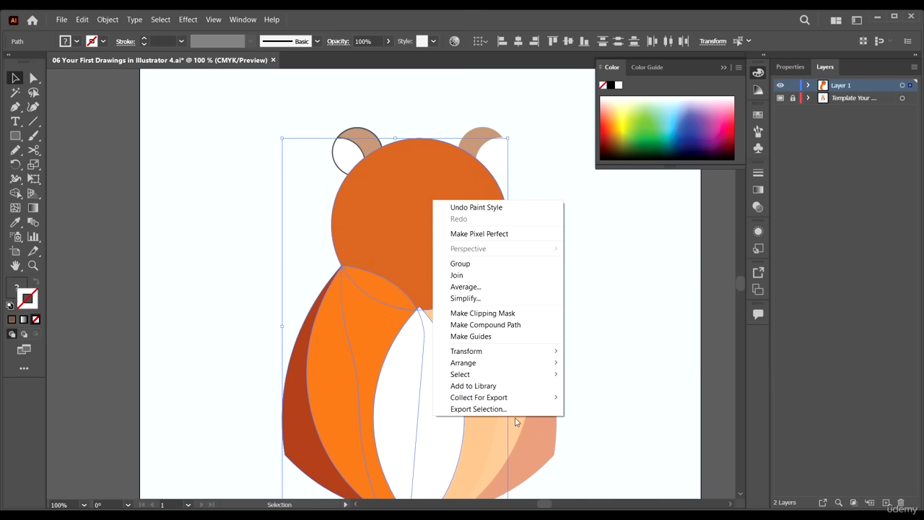
pyautogui.click(508, 368)
pyautogui.click(625, 398)
pyautogui.click(592, 308)
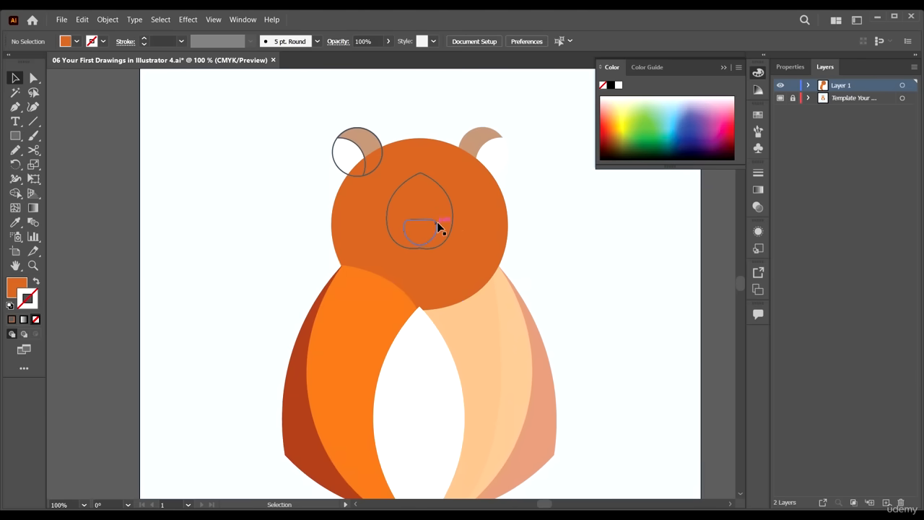
# - Turn the nose's dark grey outline into a solid fill without a stroke and bring the nose to the front
pyautogui.click(436, 227)
pyautogui.click(36, 283)
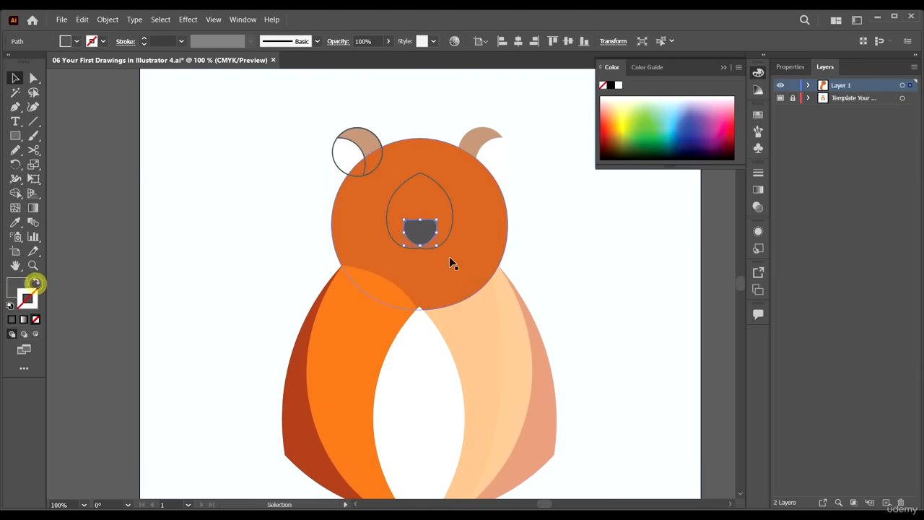
pyautogui.rightClick(390, 219)
pyautogui.moveTo(436, 410)
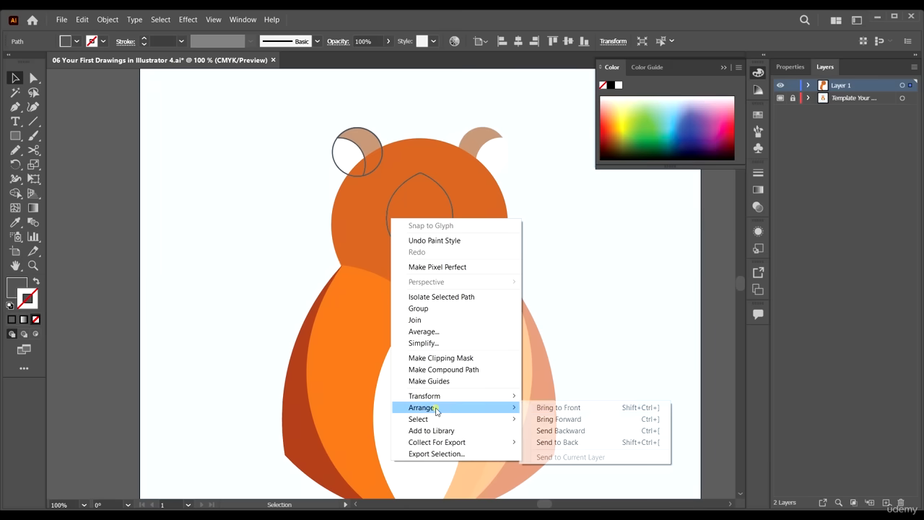
pyautogui.click(628, 410)
pyautogui.click(619, 325)
# - Fill the muzzle shape around the nose with solid white and leave it without a stroke
pyautogui.click(439, 187)
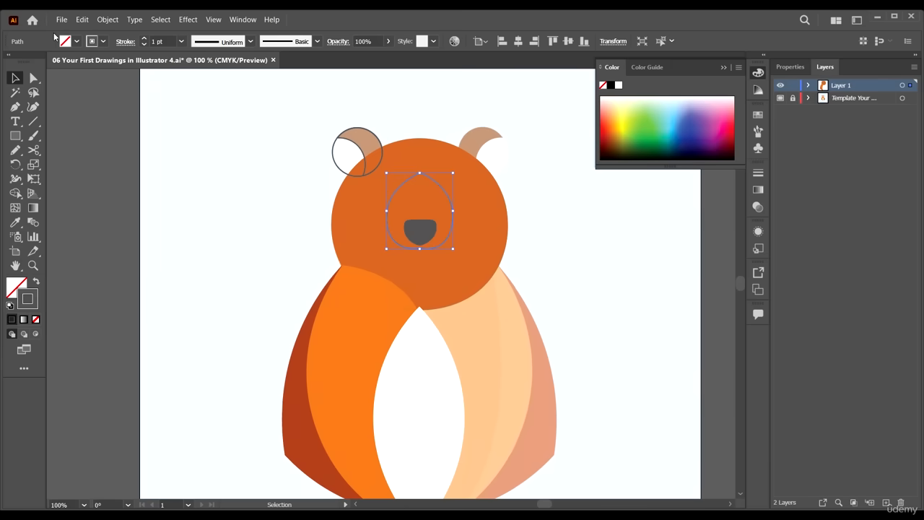
pyautogui.click(93, 42)
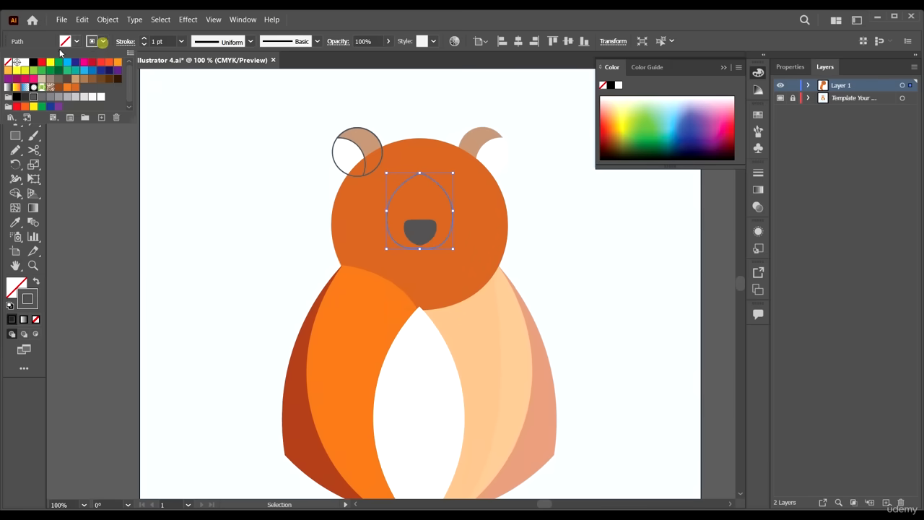
pyautogui.click(91, 98)
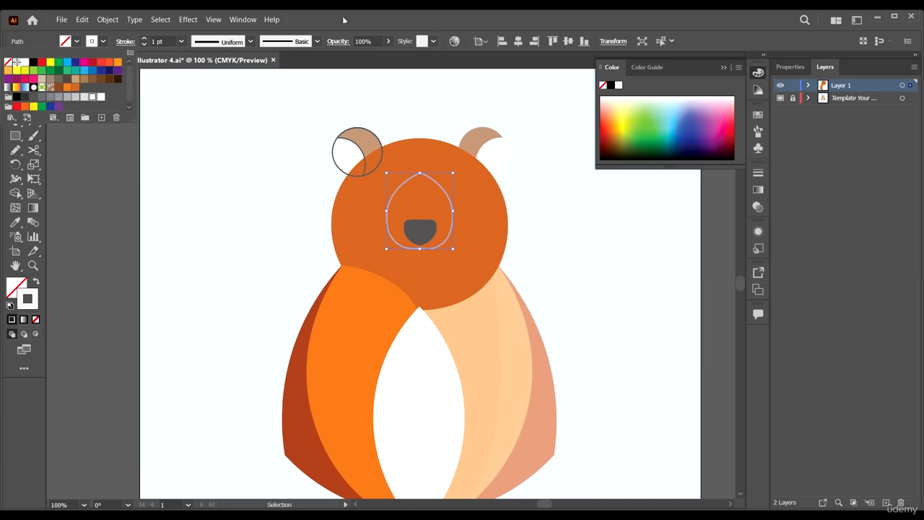
pyautogui.click(37, 283)
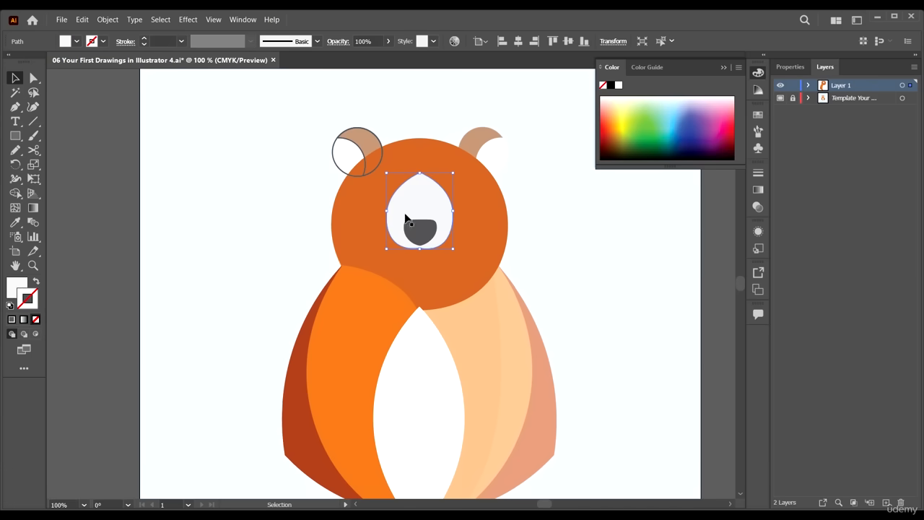
pyautogui.click(78, 41)
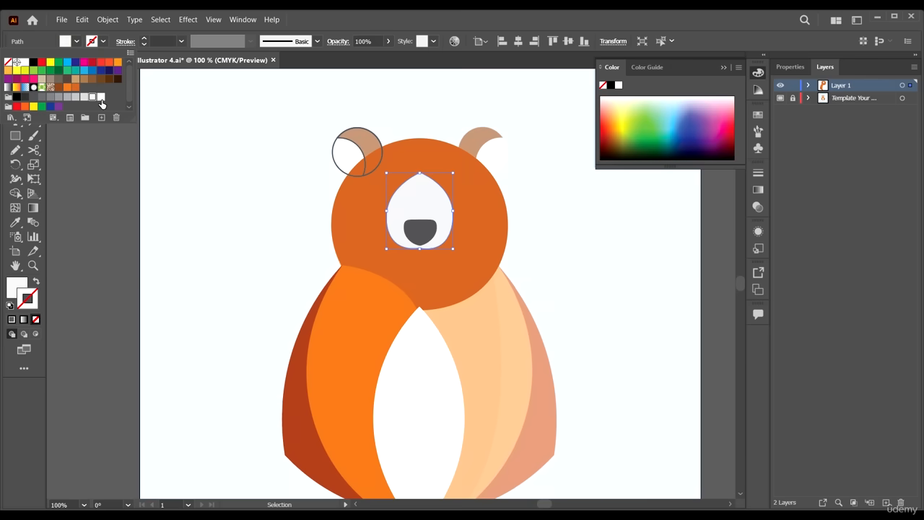
pyautogui.press('Escape')
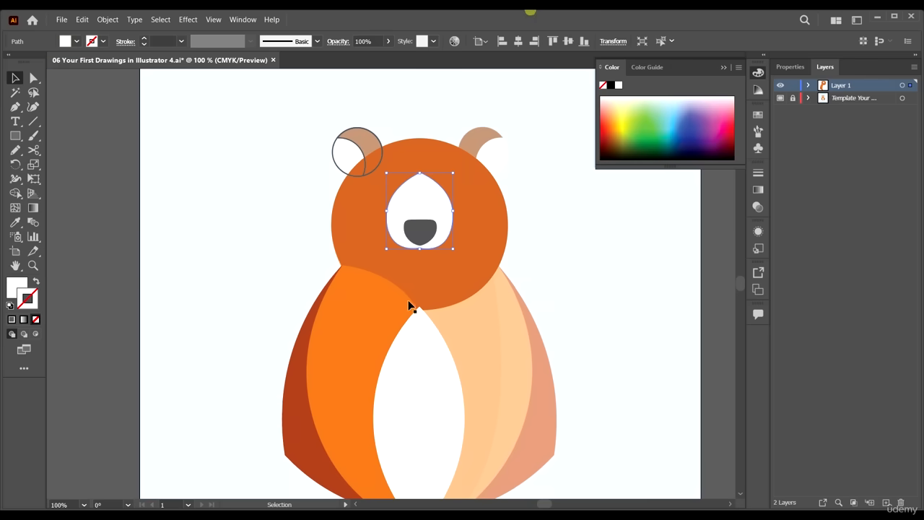
# - Color the crescent of the left ear with the brown swatch as a solid fill without a stroke
pyautogui.scroll(3, 343, 128)
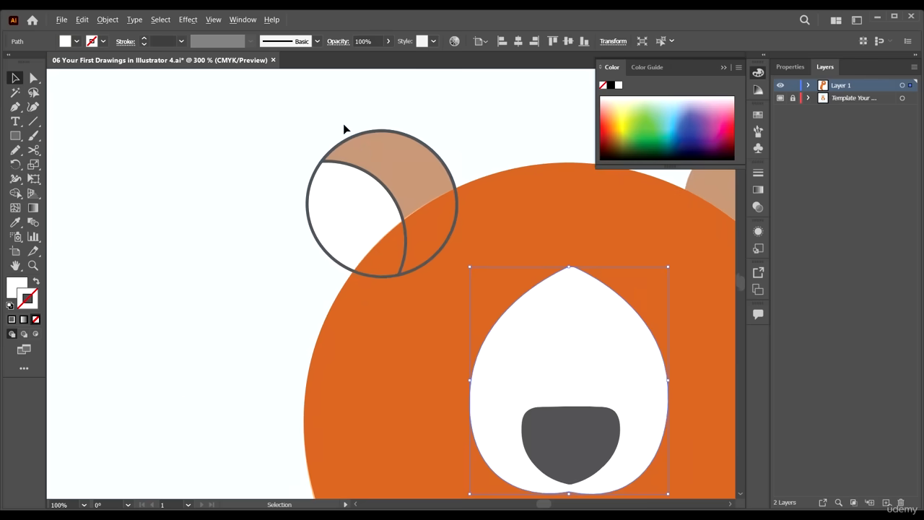
pyautogui.click(382, 180)
pyautogui.click(103, 41)
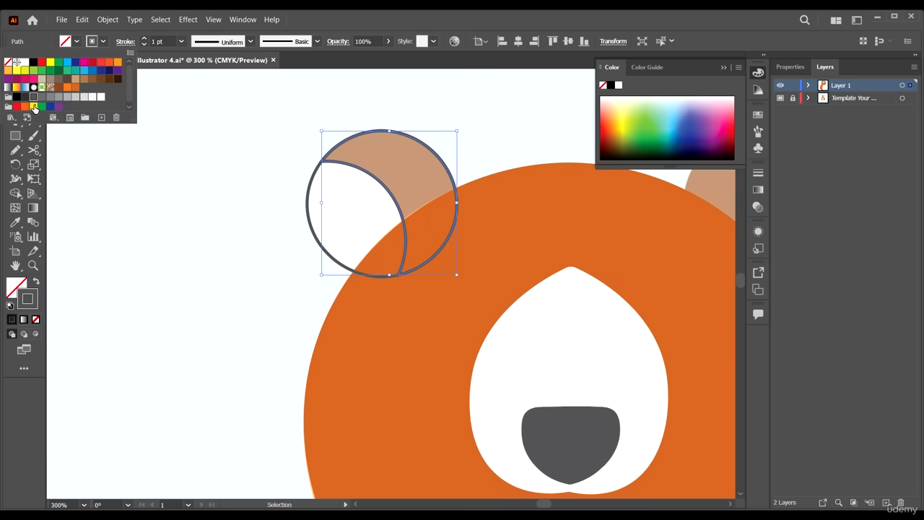
pyautogui.click(60, 88)
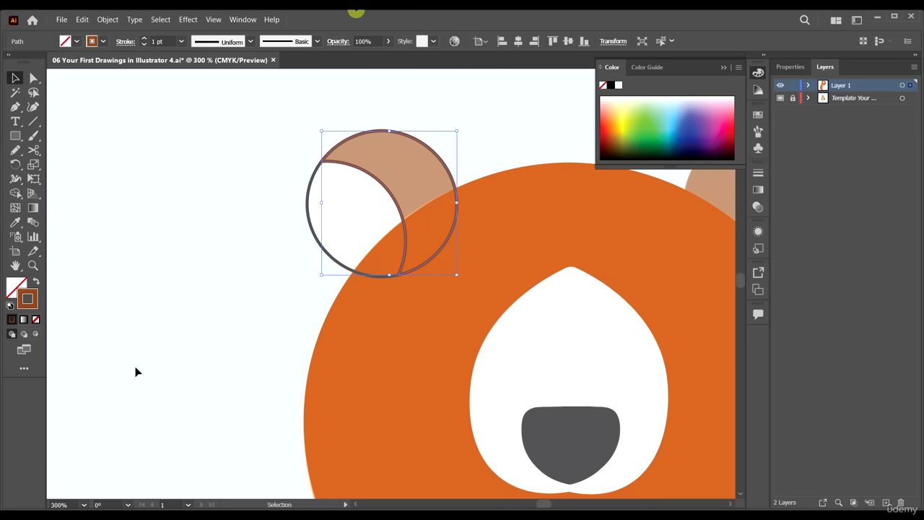
pyautogui.click(36, 282)
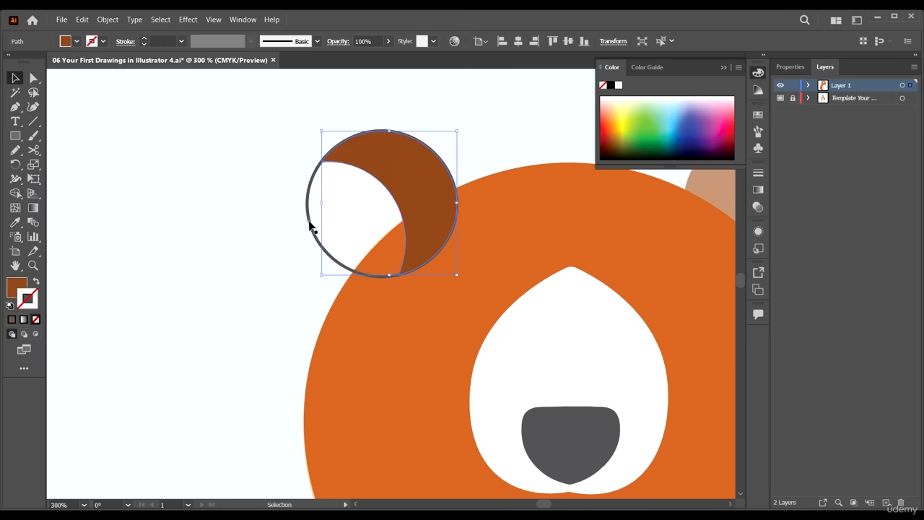
# - Give the left ear's full circle a solid white fill without a stroke and deselect it
pyautogui.click(311, 227)
pyautogui.click(103, 41)
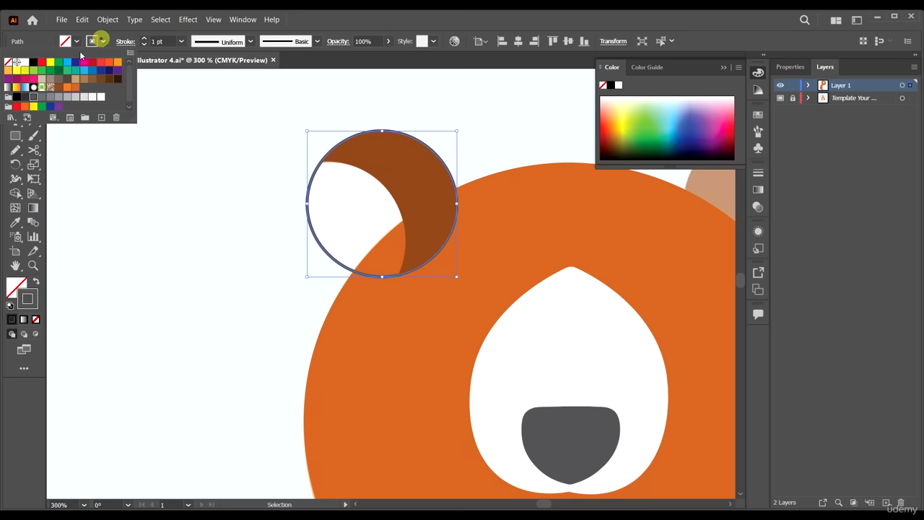
pyautogui.click(25, 62)
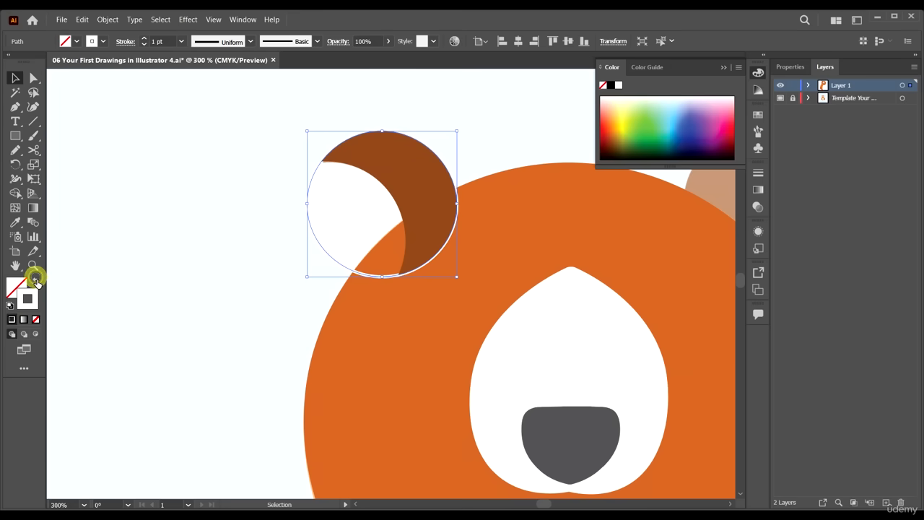
pyautogui.click(36, 282)
pyautogui.click(180, 318)
pyautogui.scroll(-5, 210, 243)
pyautogui.scroll(4, 203, 270)
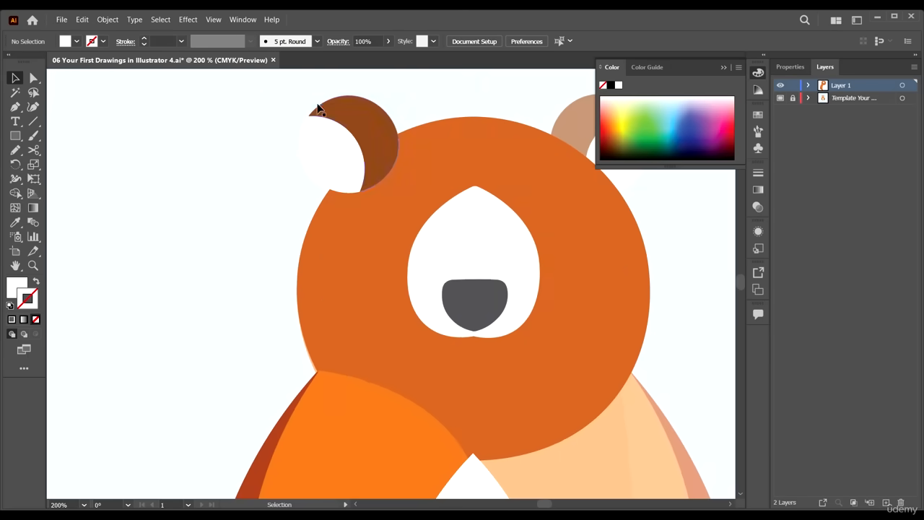
# - Select both left ear shapes together and send them to the back, behind the head
pyautogui.moveTo(254, 99); pyautogui.dragTo(346, 158)
pyautogui.rightClick(383, 133)
pyautogui.moveTo(413, 294)
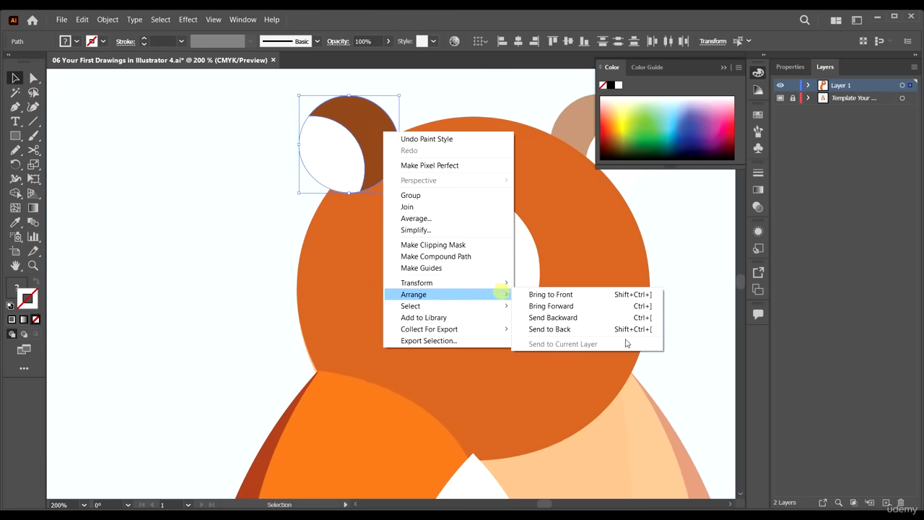
pyautogui.click(538, 269)
pyautogui.scroll(-2, 277, 203)
pyautogui.scroll(-1, 560, 354)
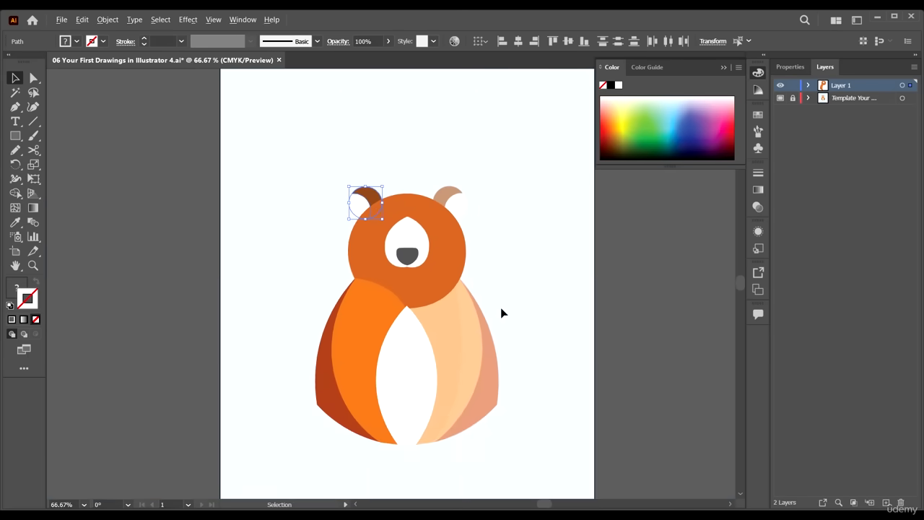
pyautogui.click(542, 318)
# - Toggle the template layer's visibility to compare the traced shapes with it, leaving the template hidden
pyautogui.click(780, 101)
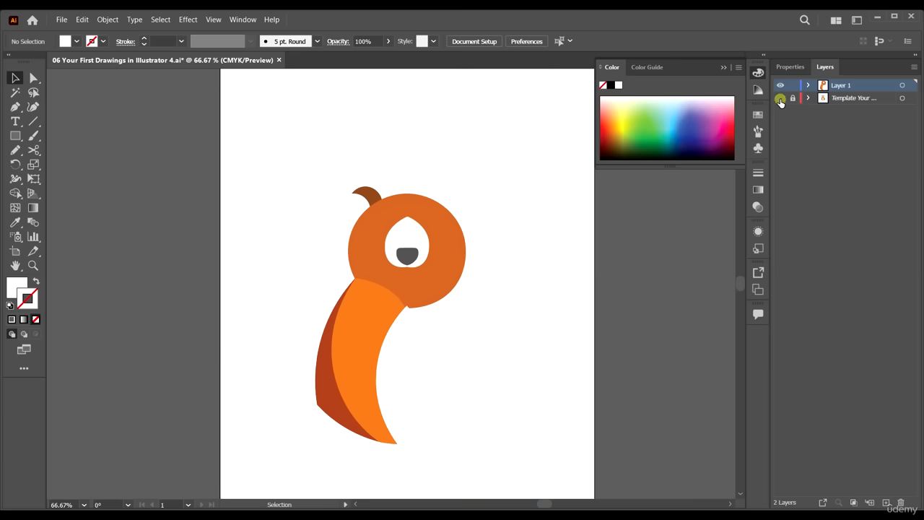
pyautogui.click(779, 104)
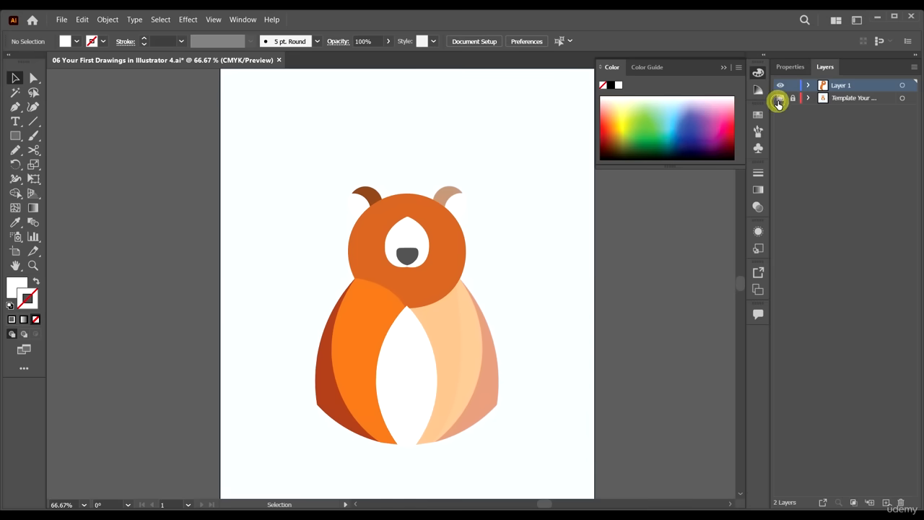
pyautogui.click(779, 103)
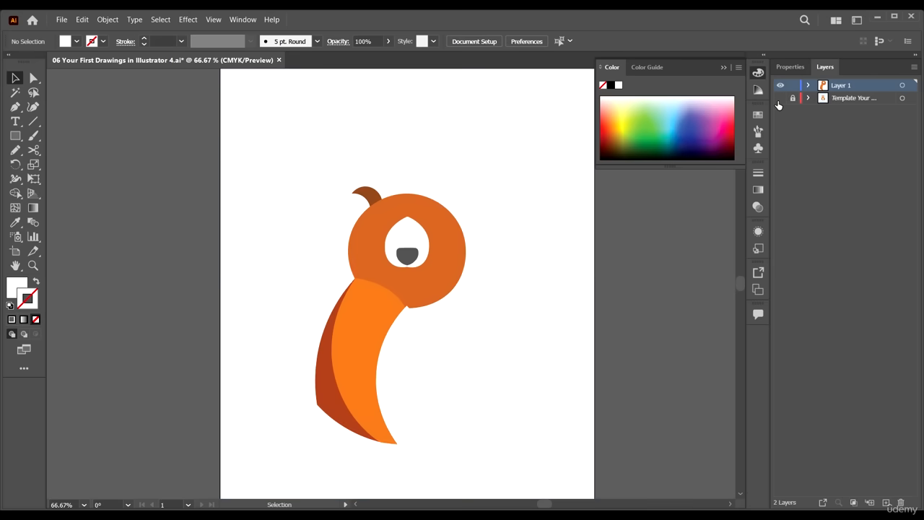
# - Draw a tan rectangle without a stroke covering the whole artboard as a background
pyautogui.scroll(-2, 419, 263)
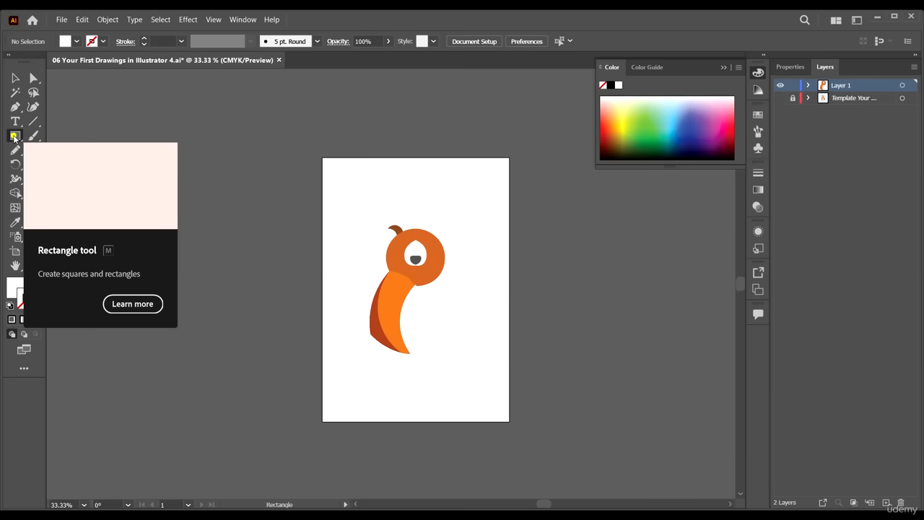
pyautogui.click(15, 136)
pyautogui.click(77, 41)
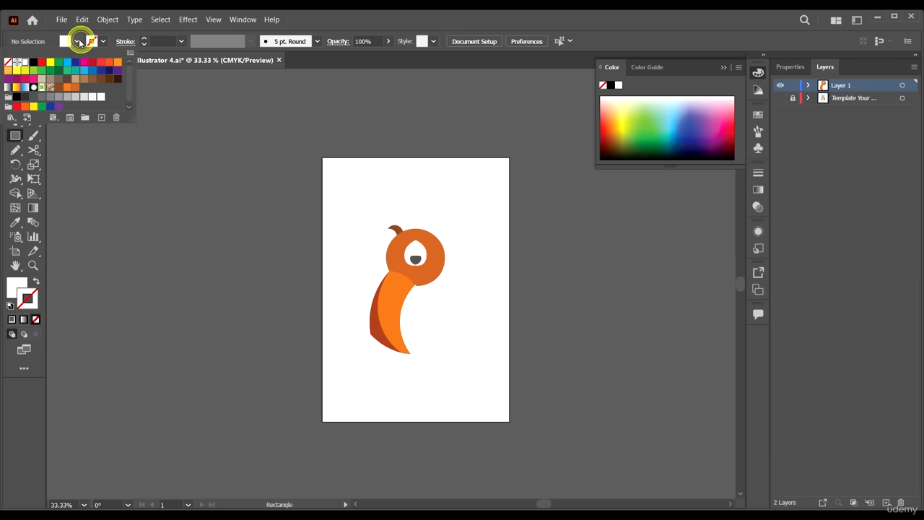
pyautogui.click(74, 83)
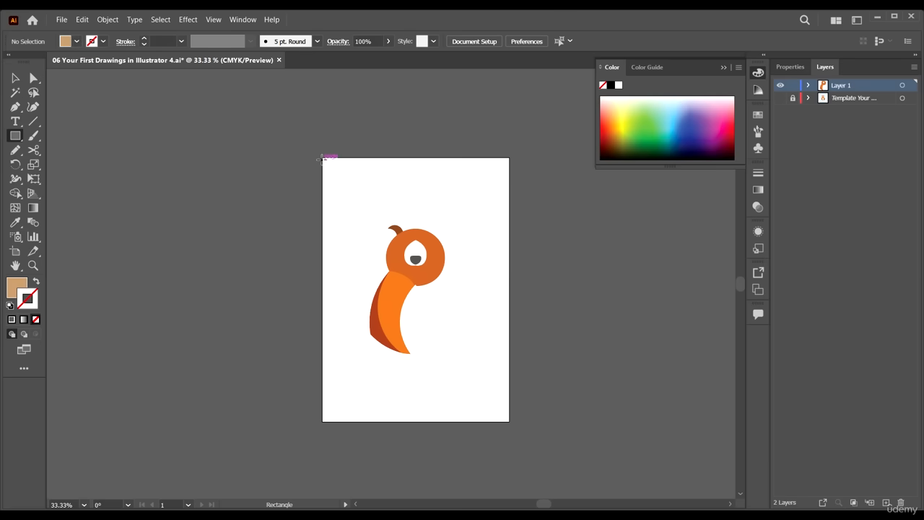
pyautogui.moveTo(322, 158); pyautogui.dragTo(509, 421)
pyautogui.click(16, 78)
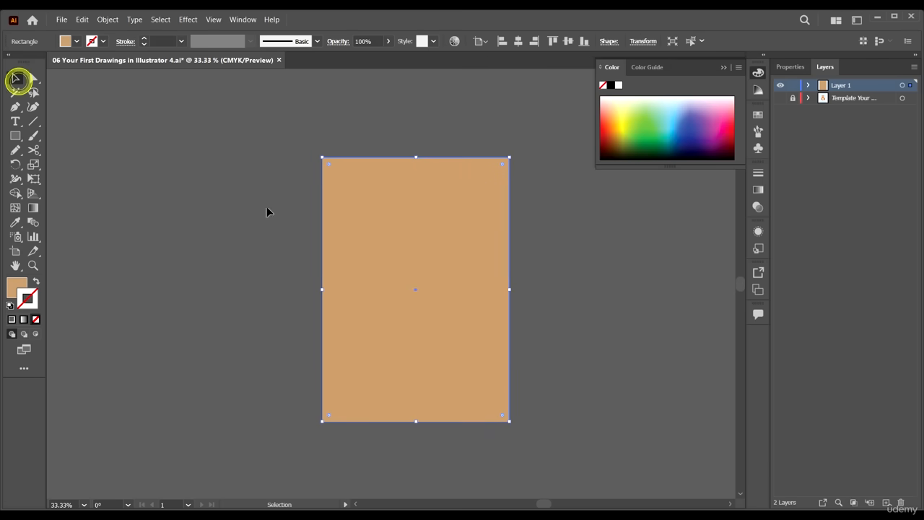
# - Send the tan background rectangle one level backward in the stacking order
pyautogui.rightClick(414, 224)
pyautogui.click(464, 413)
pyautogui.click(619, 447)
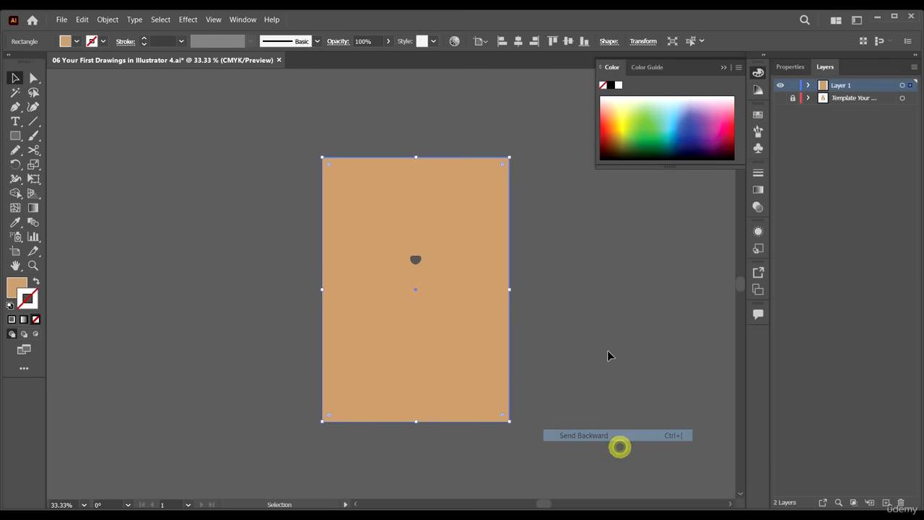
pyautogui.click(606, 351)
pyautogui.click(393, 182)
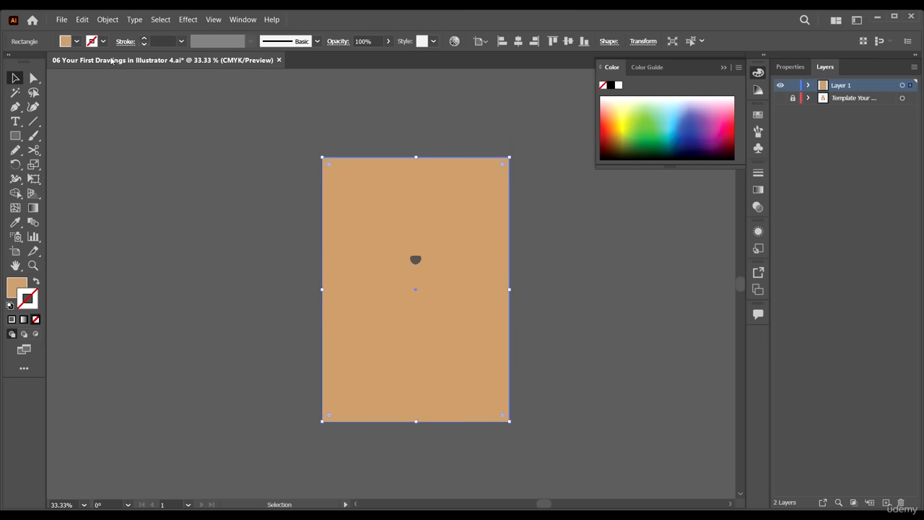
# - Fill the background rectangle with yellow and send it to the back, behind all the bear shapes
pyautogui.click(77, 42)
pyautogui.click(67, 63)
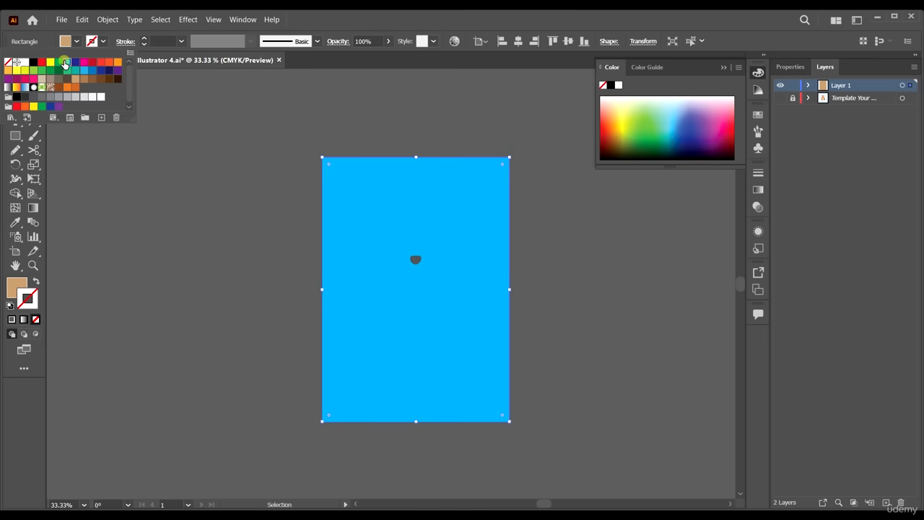
pyautogui.click(49, 62)
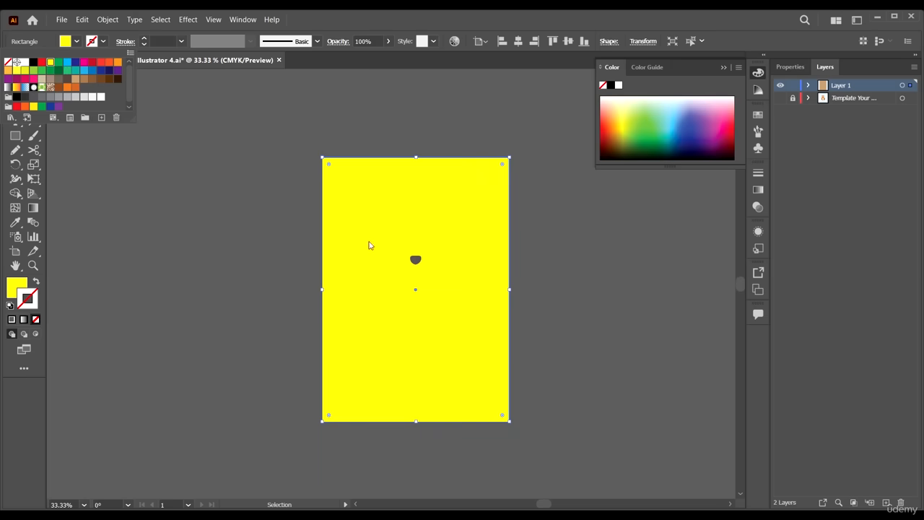
pyautogui.rightClick(386, 211)
pyautogui.moveTo(447, 397)
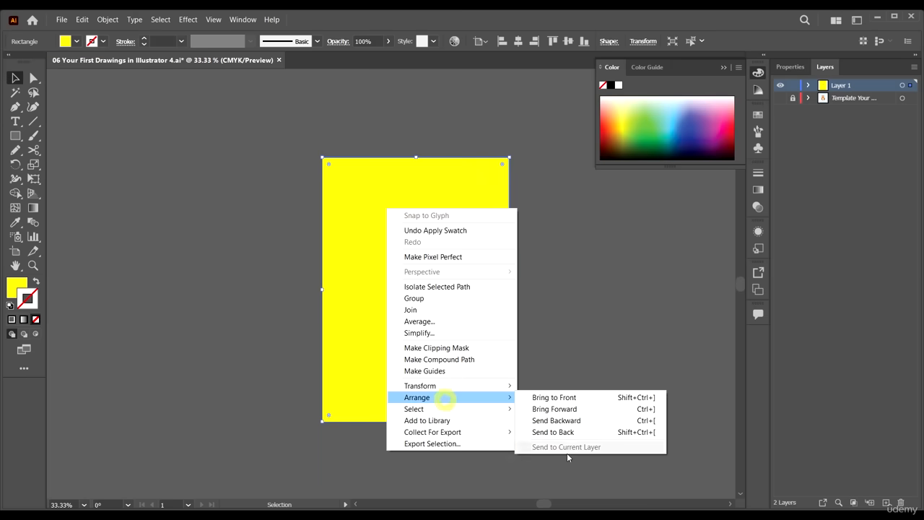
pyautogui.click(562, 435)
pyautogui.click(536, 315)
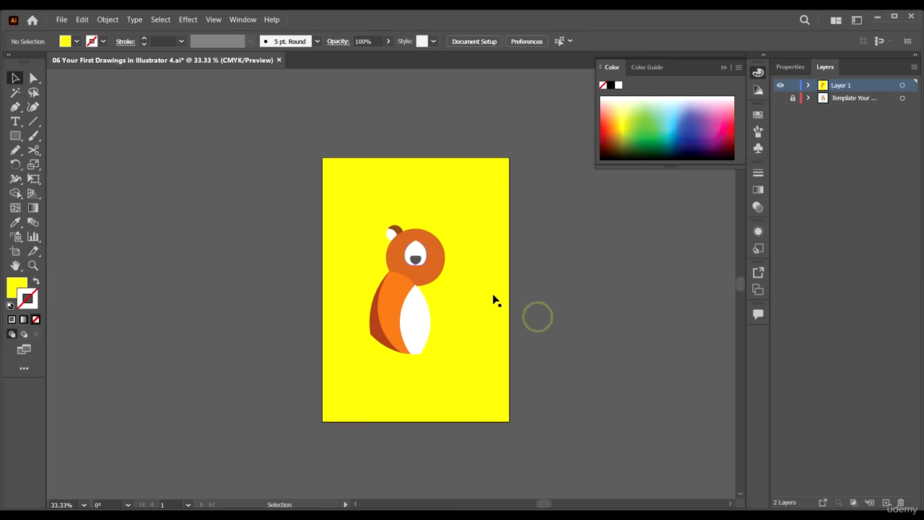
# - Create a new layer and move it between Layer 1 and the template layer
pyautogui.scroll(2, 454, 244)
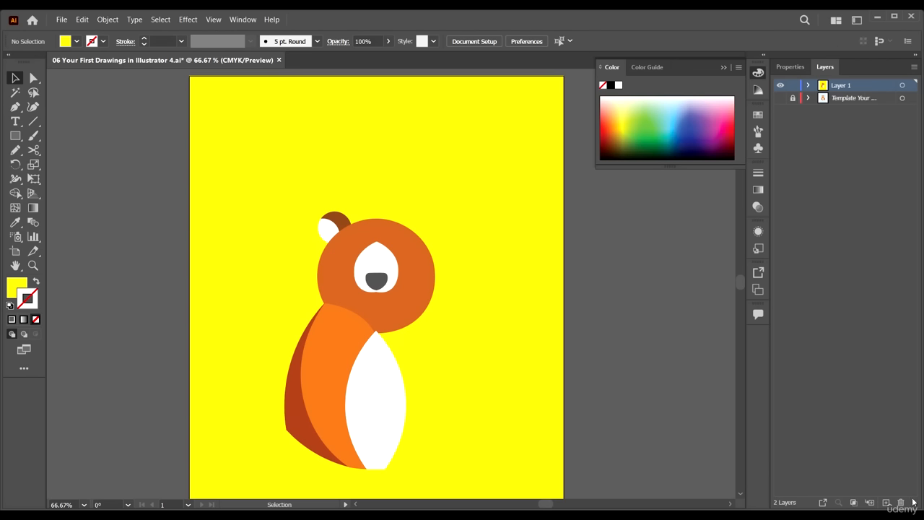
pyautogui.click(887, 503)
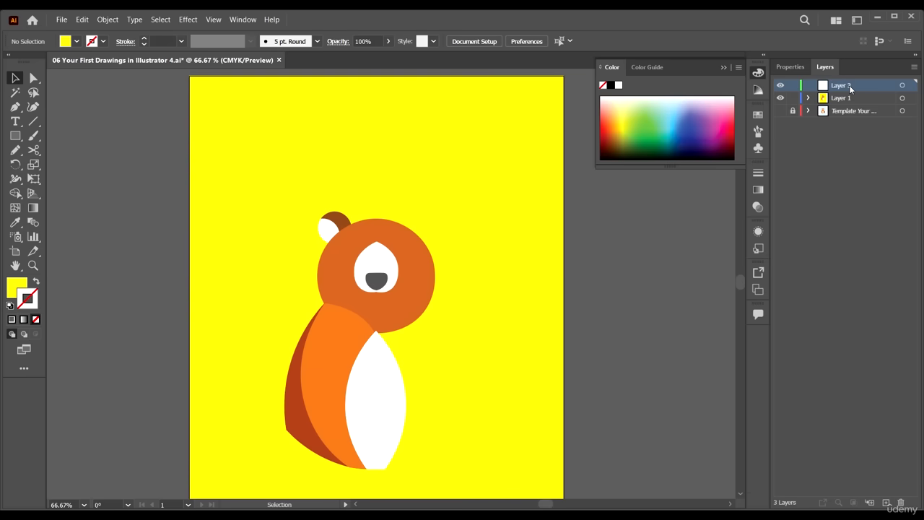
pyautogui.moveTo(851, 88); pyautogui.dragTo(852, 102)
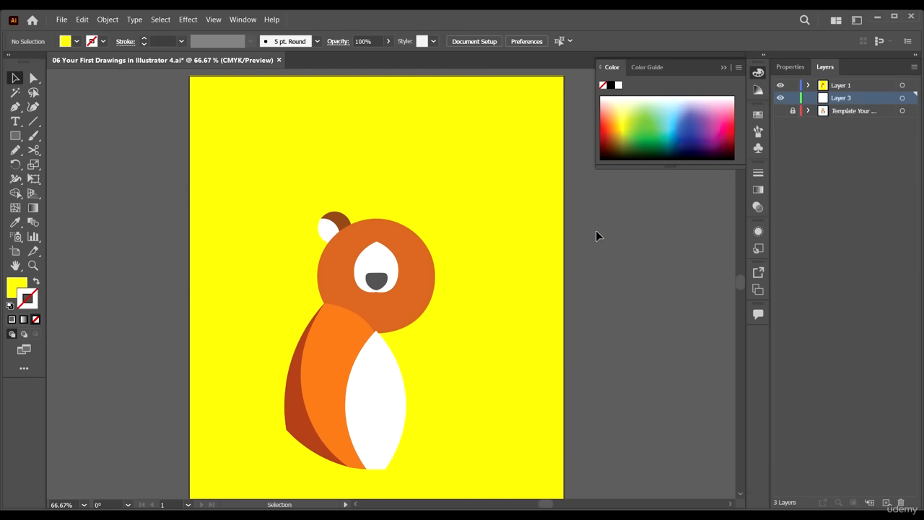
# - Cut the yellow background rectangle from Layer 1 and paste it in front on Layer 3
pyautogui.click(506, 104)
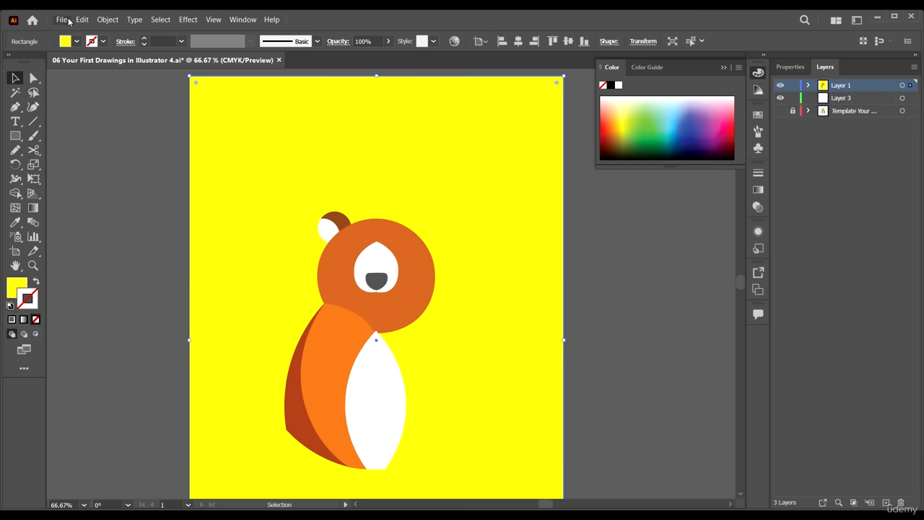
pyautogui.click(82, 20)
pyautogui.click(116, 58)
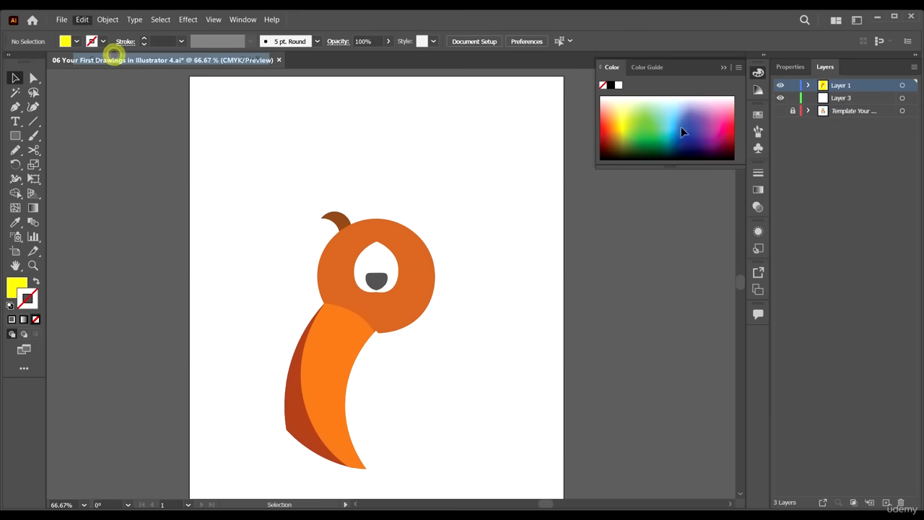
pyautogui.click(864, 98)
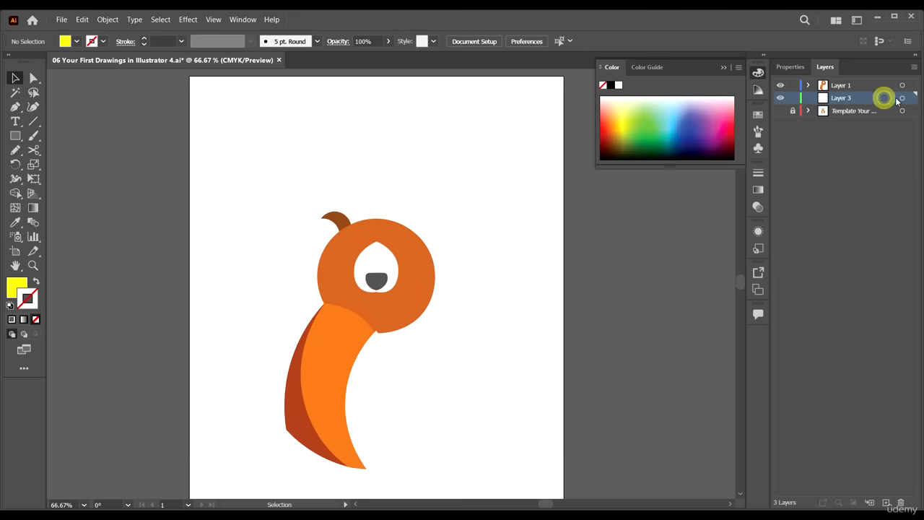
pyautogui.click(902, 98)
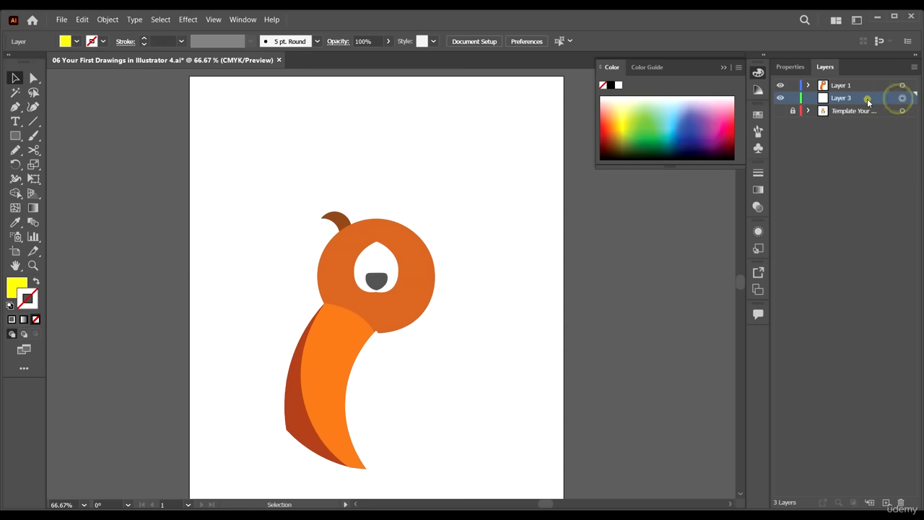
pyautogui.click(82, 20)
pyautogui.click(139, 94)
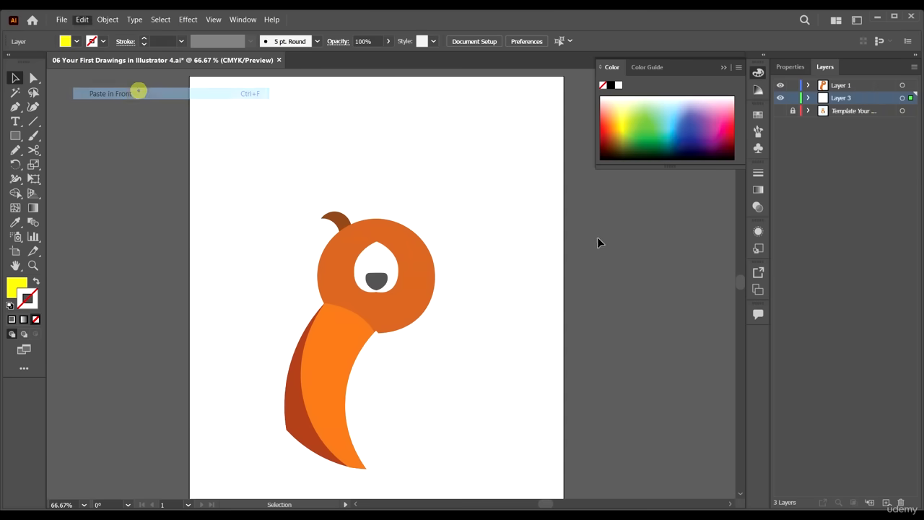
# - Change the fill of the background rectangle on Layer 3 from yellow to a light tan swatch
pyautogui.scroll(-1, 441, 174)
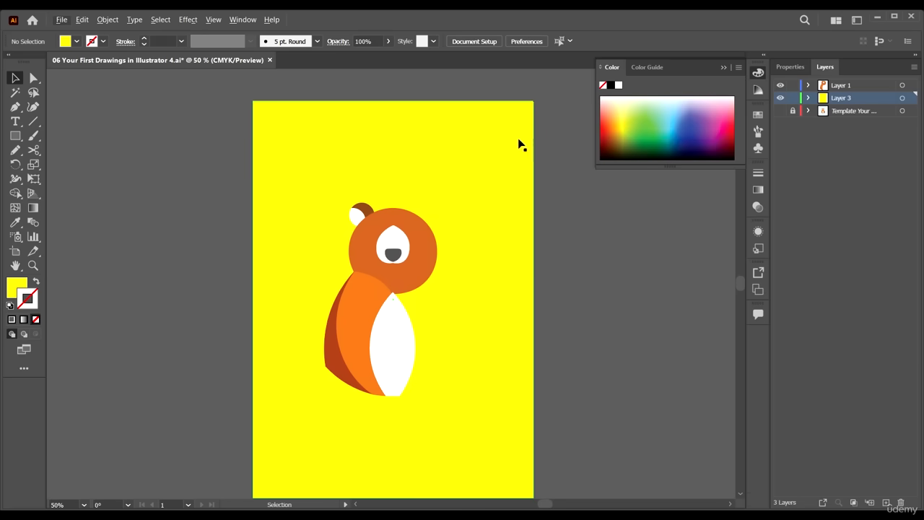
pyautogui.click(481, 141)
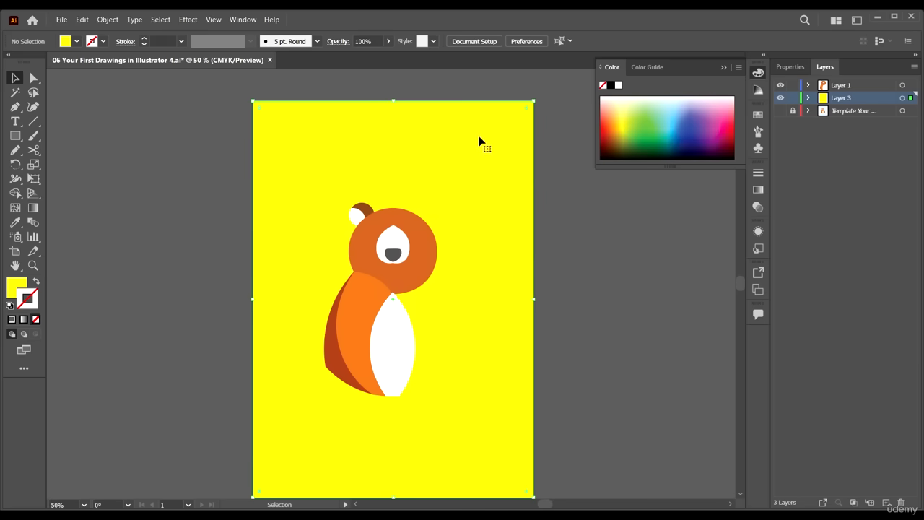
pyautogui.click(77, 41)
pyautogui.click(41, 81)
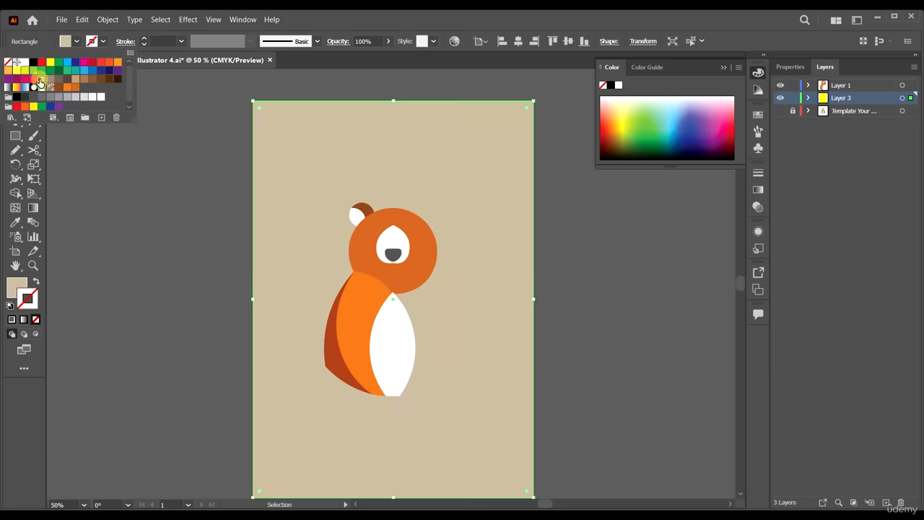
pyautogui.click(421, 208)
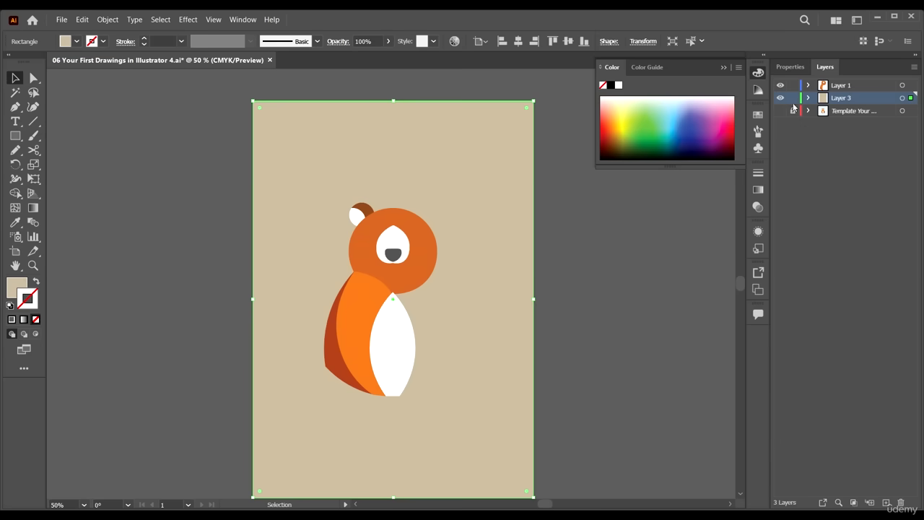
# - Lock Layer 3 so the background cannot be selected
pyautogui.click(794, 98)
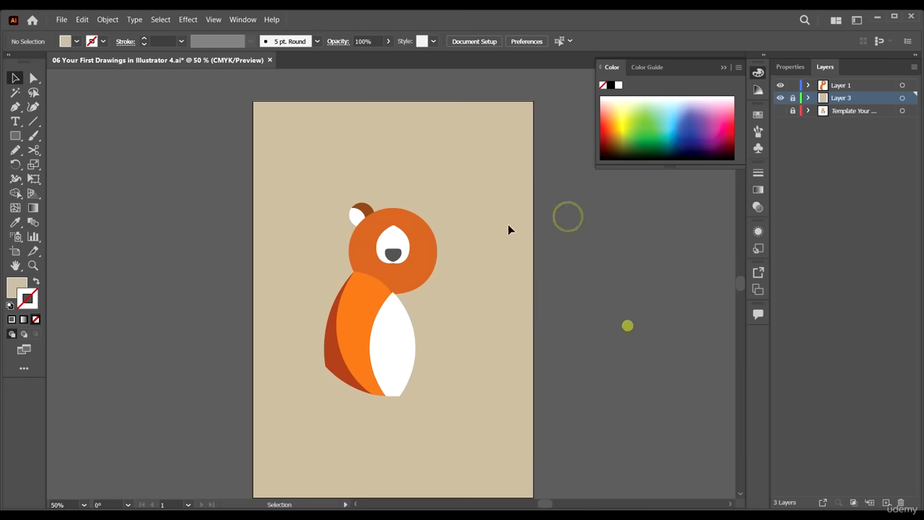
pyautogui.hotkey('ctrl', 'a')
pyautogui.hotkey('ctrl', 'shift', 'a')
pyautogui.hotkey('ctrl', '=')
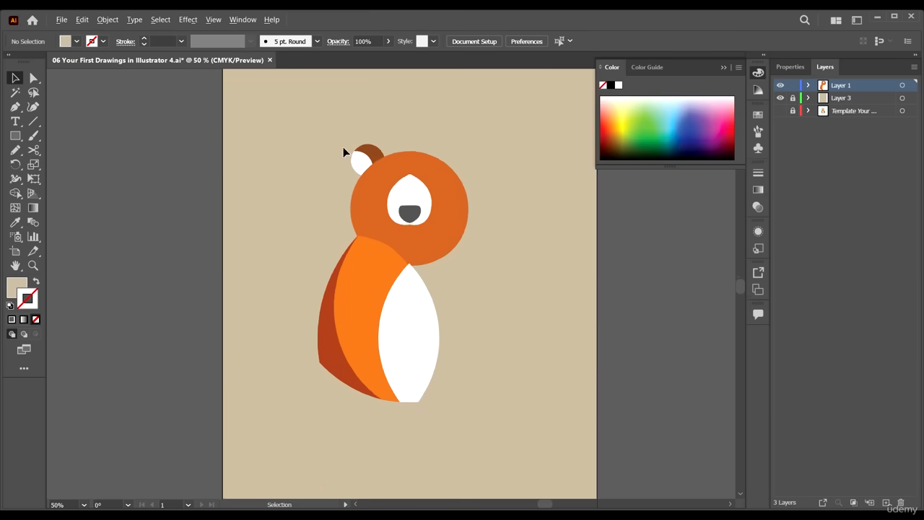
# - Select both shapes of the bear's finished ear and create a copy reflected across the vertical axis
pyautogui.scroll(2, 343, 147)
pyautogui.scroll(-1, 470, 111)
pyautogui.scroll(3, 340, 147)
pyautogui.scroll(-2, 338, 140)
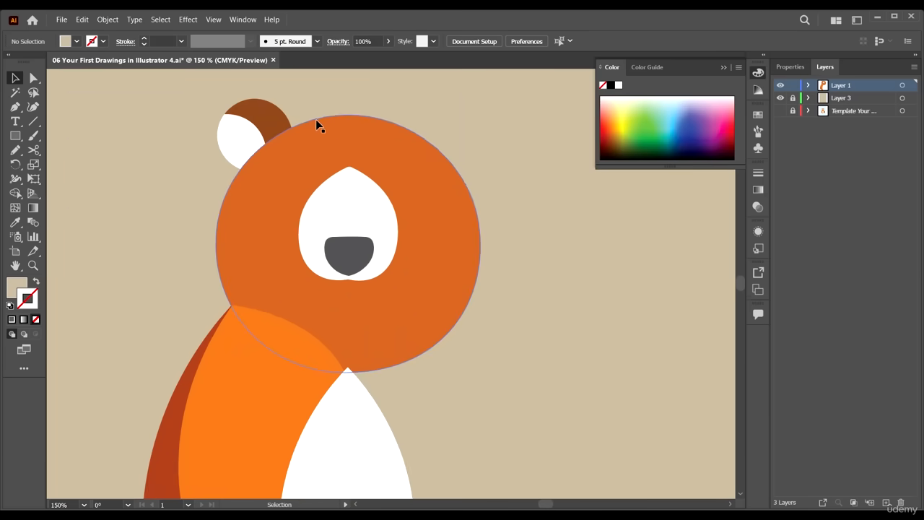
pyautogui.scroll(1, 316, 119)
pyautogui.moveTo(264, 116); pyautogui.dragTo(216, 183)
pyautogui.rightClick(234, 181)
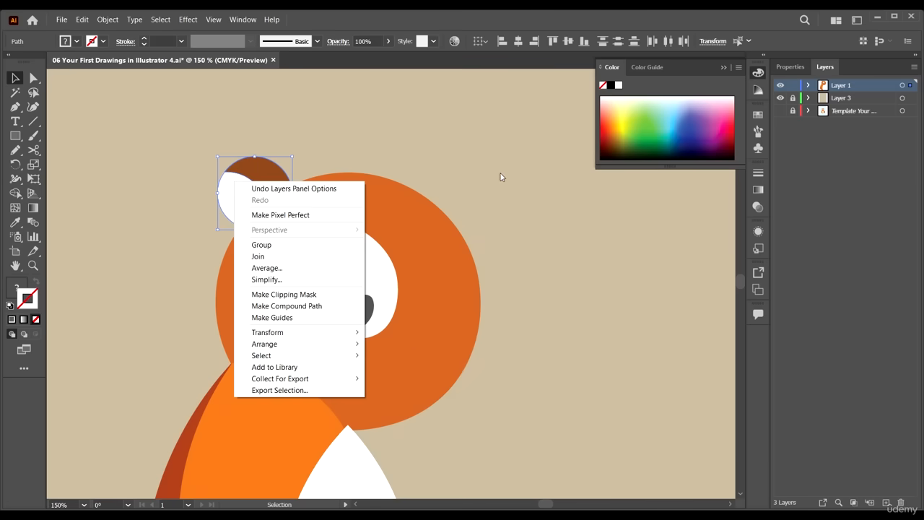
pyautogui.moveTo(340, 333)
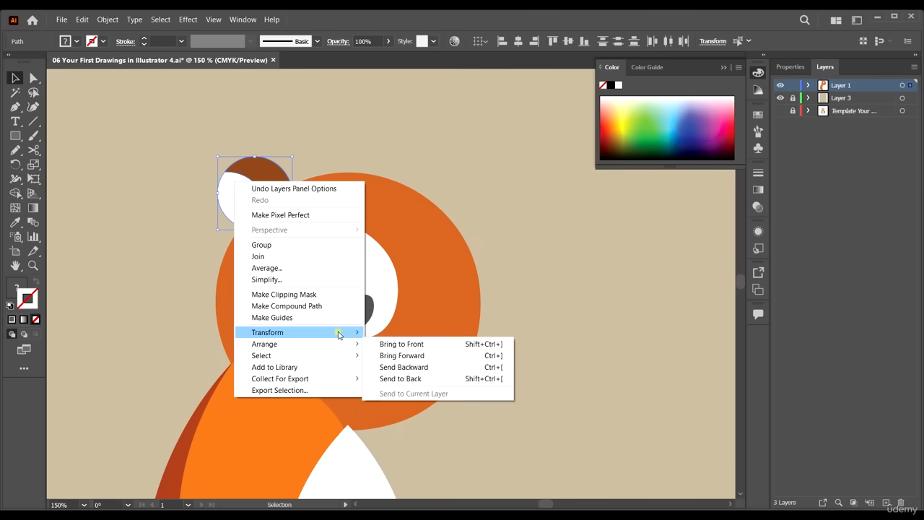
pyautogui.click(418, 373)
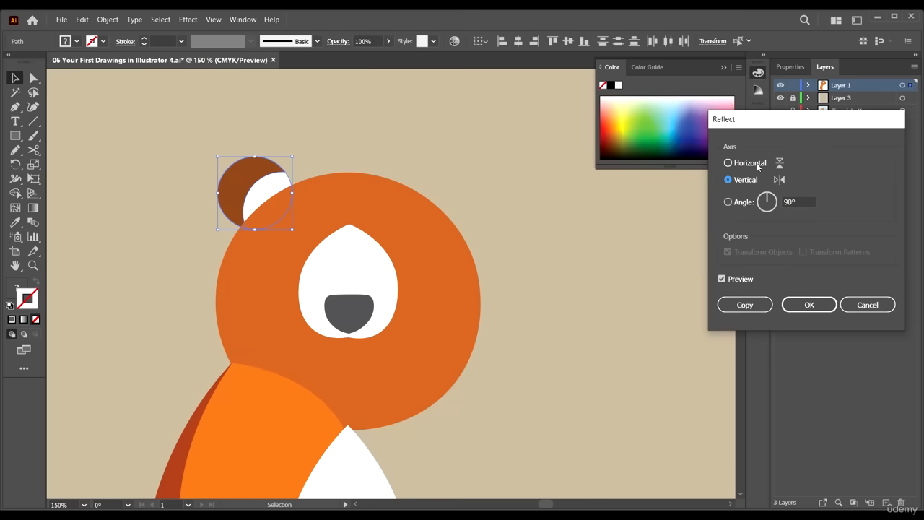
pyautogui.moveTo(804, 123); pyautogui.dragTo(624, 170)
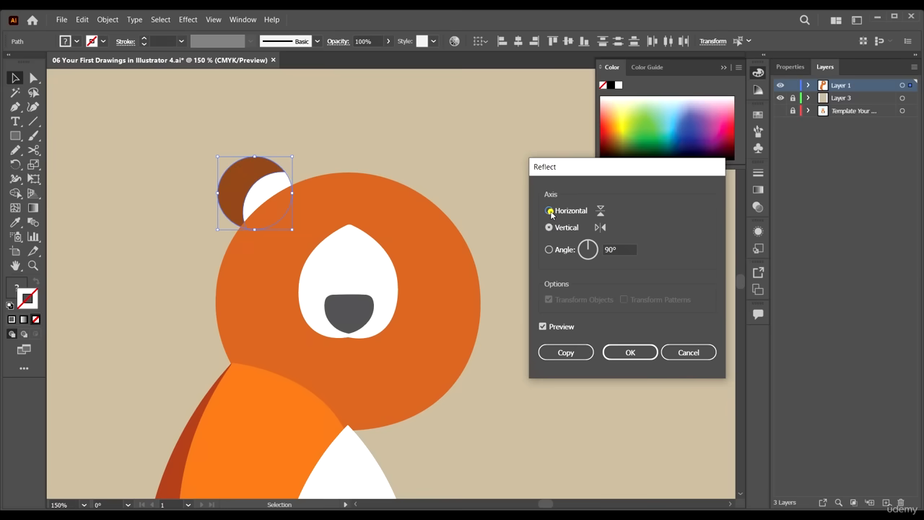
pyautogui.click(550, 211)
pyautogui.click(550, 226)
pyautogui.click(617, 249)
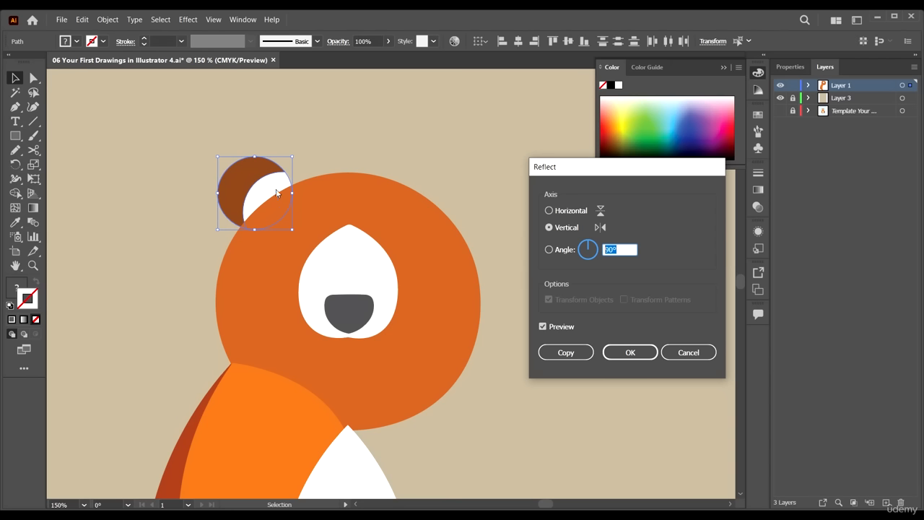
pyautogui.click(542, 353)
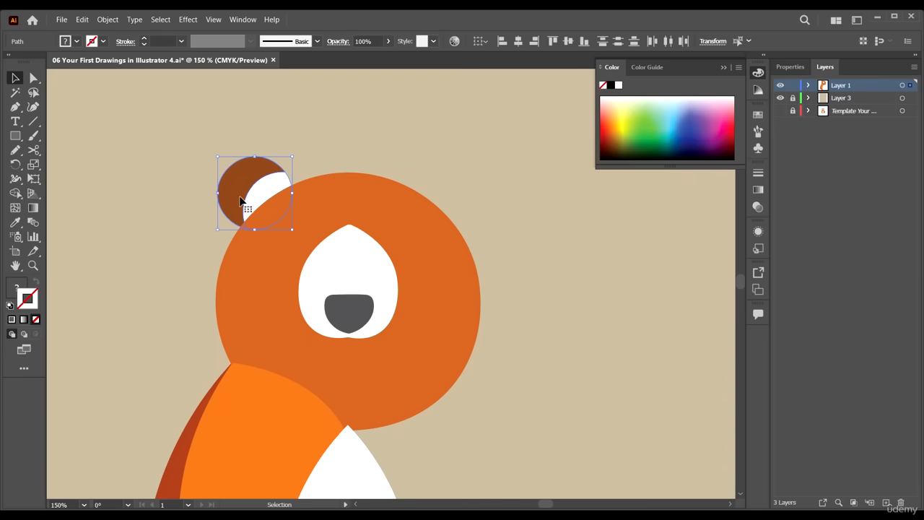
# - Move the mirrored ear to the opposite side of the bear's head, level with the original ear
pyautogui.moveTo(241, 202); pyautogui.dragTo(442, 230)
pyautogui.hotkey('ctrl', '-')
pyautogui.hotkey('ctrl', '-')
pyautogui.scroll(-1, 441, 260)
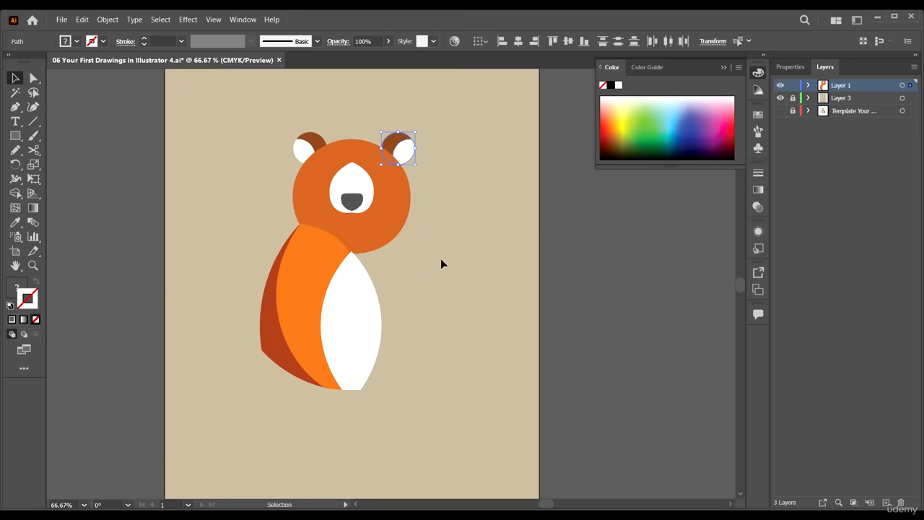
# - Select the orange and dark red body shapes and create a copy reflected across the vertical axis
pyautogui.click(462, 301)
pyautogui.moveTo(293, 412); pyautogui.dragTo(282, 336)
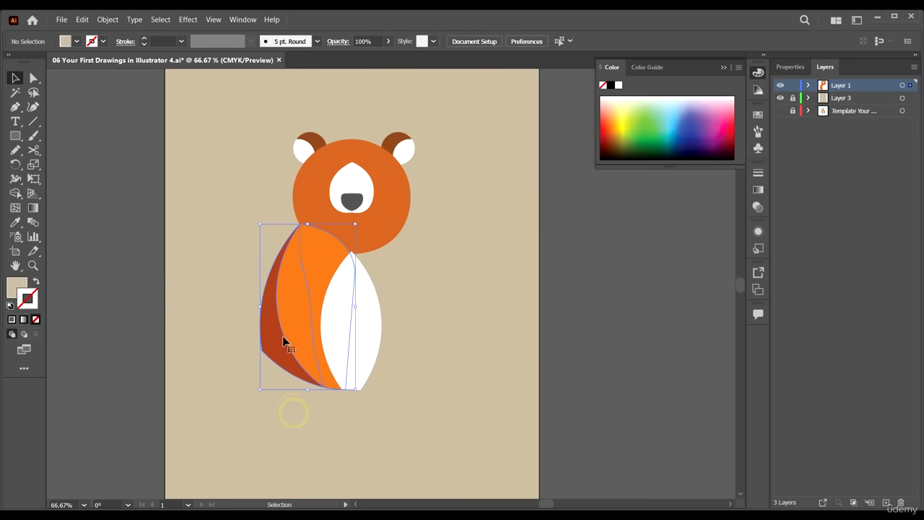
pyautogui.rightClick(298, 281)
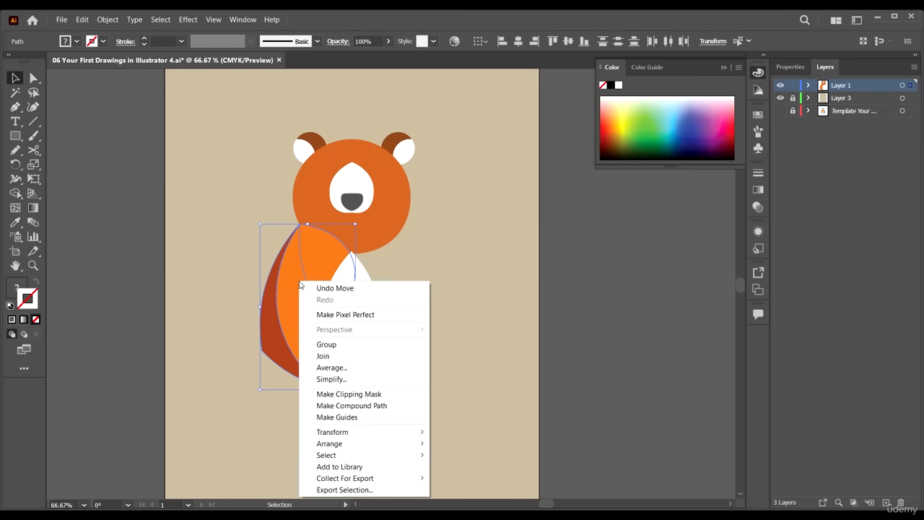
pyautogui.moveTo(404, 432)
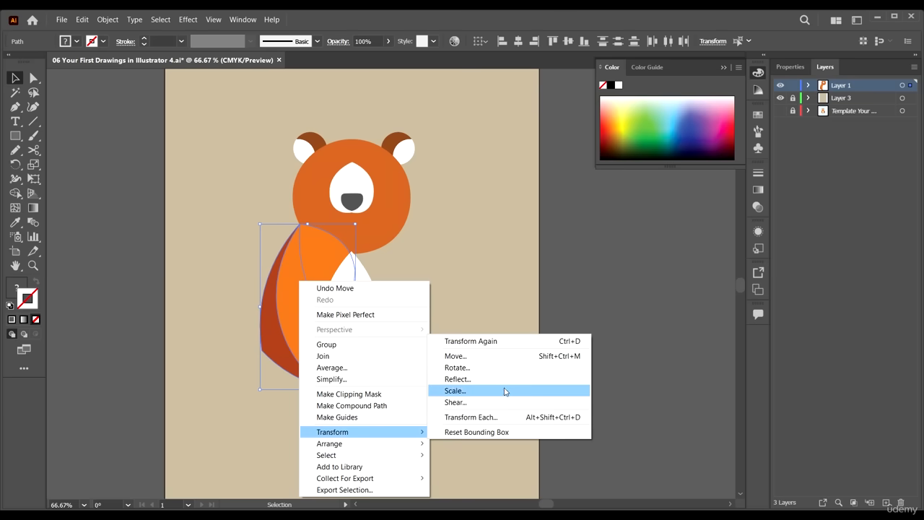
pyautogui.click(478, 379)
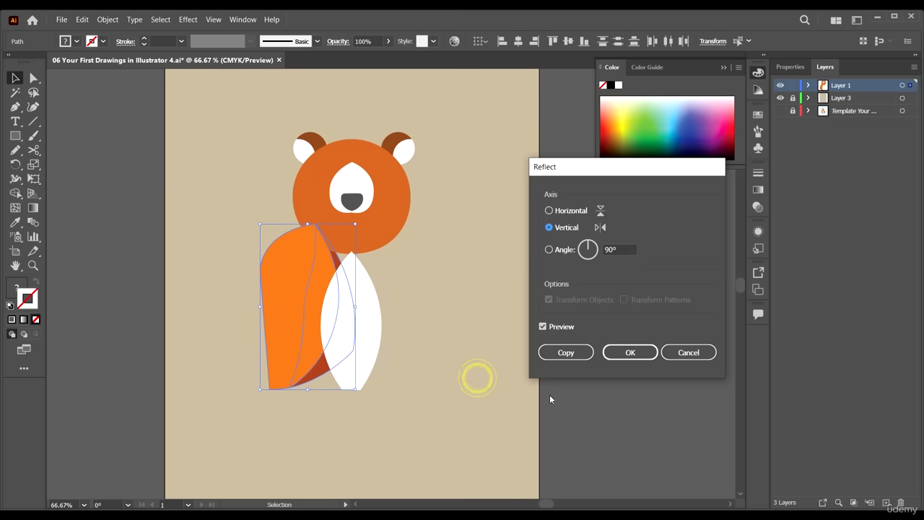
pyautogui.click(566, 354)
# - Move the mirrored body shapes to the other side of the white belly and align their upper corner with the head's edge
pyautogui.moveTo(306, 279); pyautogui.dragTo(388, 297)
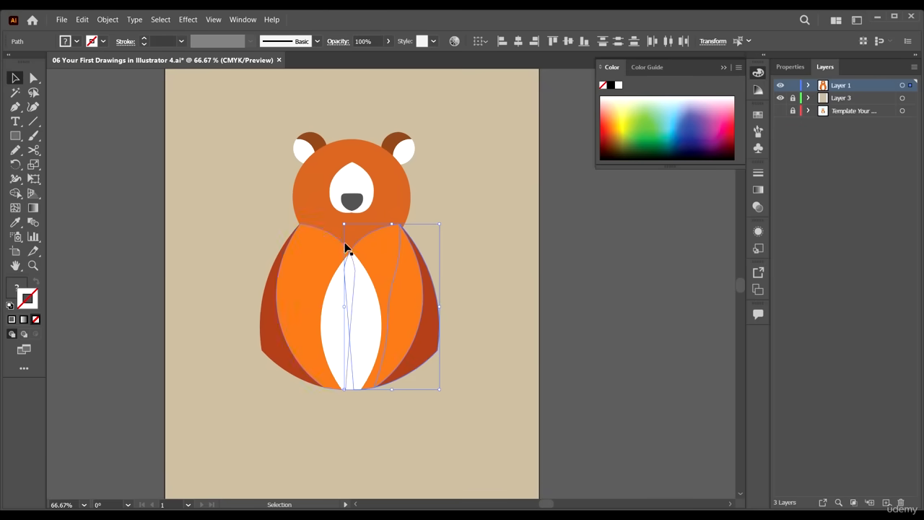
pyautogui.scroll(3, 347, 238)
pyautogui.scroll(3, 476, 245)
pyautogui.moveTo(491, 241); pyautogui.dragTo(516, 244)
pyautogui.scroll(-2, 413, 286)
pyautogui.scroll(4, 506, 210)
pyautogui.moveTo(435, 289); pyautogui.dragTo(482, 284)
pyautogui.scroll(-5, 296, 288)
pyautogui.scroll(2, 291, 289)
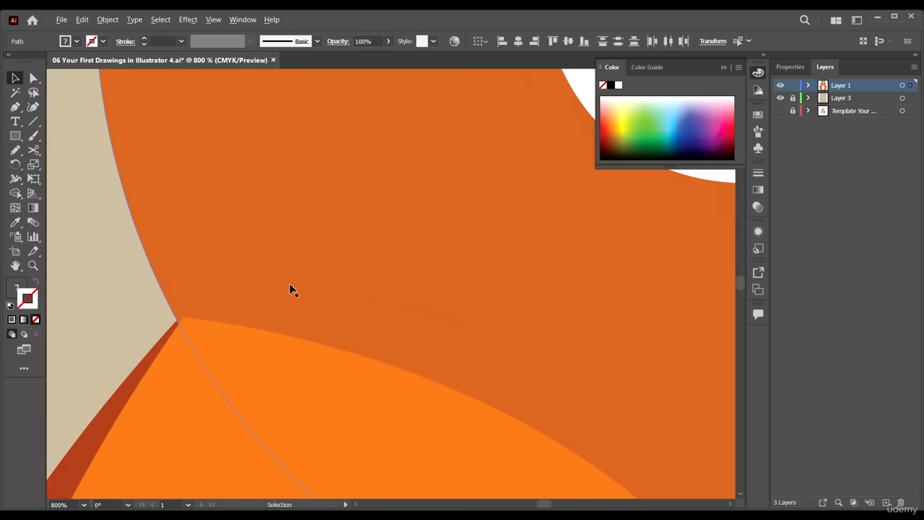
pyautogui.scroll(-1, 241, 288)
pyautogui.scroll(5, 715, 300)
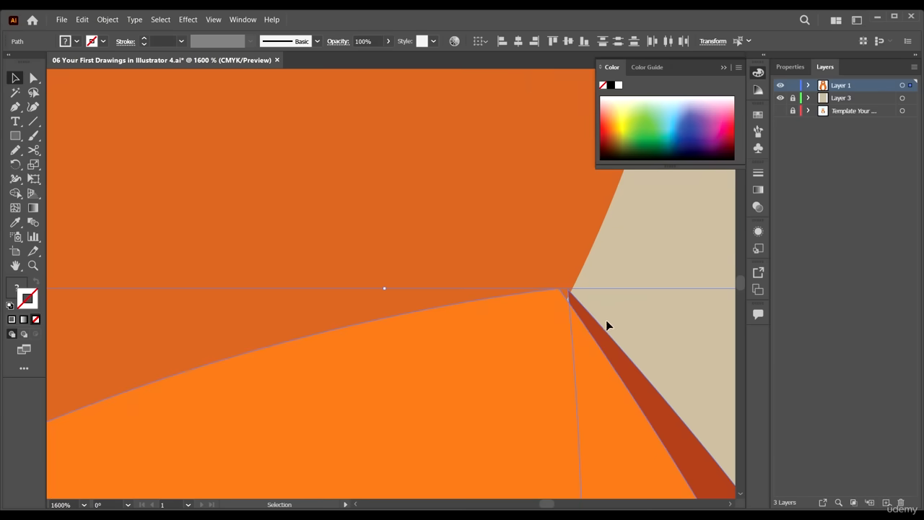
pyautogui.scroll(3, 547, 339)
pyautogui.moveTo(546, 338)
pyautogui.mouseDown()
pyautogui.moveTo(535, 333)
pyautogui.moveTo(547, 337)
pyautogui.mouseUp()
pyautogui.scroll(-10, 570, 335)
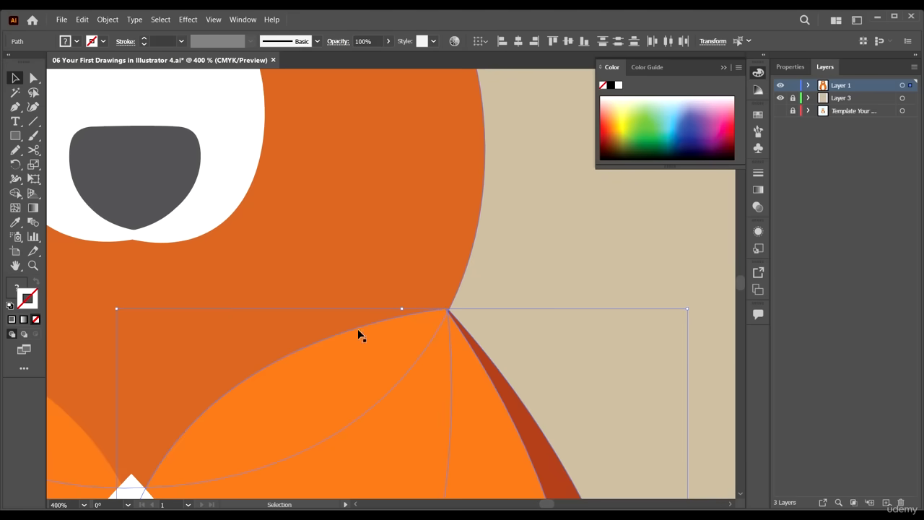
# - Examine at close range how the body shapes meet the head's edge on both sides of the bear
pyautogui.scroll(6, 357, 348)
pyautogui.scroll(-5, 315, 330)
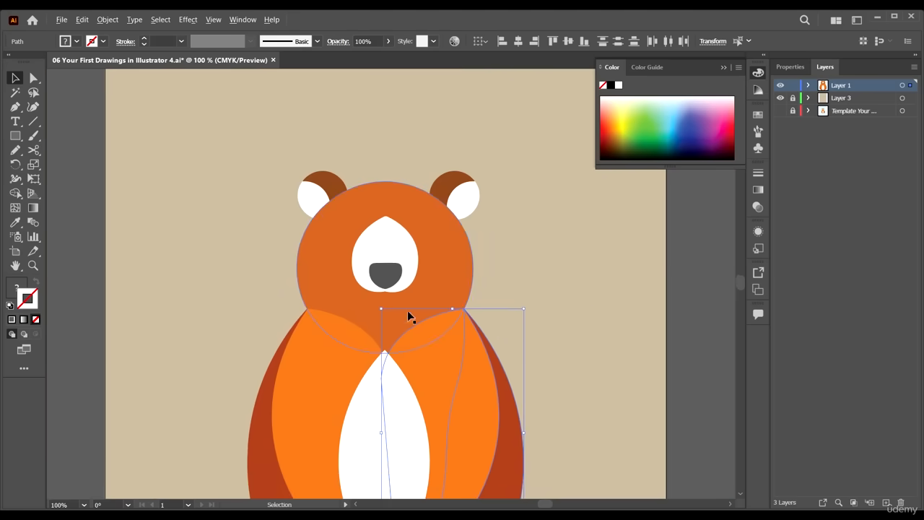
pyautogui.scroll(2, 412, 312)
pyautogui.scroll(-2, 257, 309)
pyautogui.scroll(3, 228, 308)
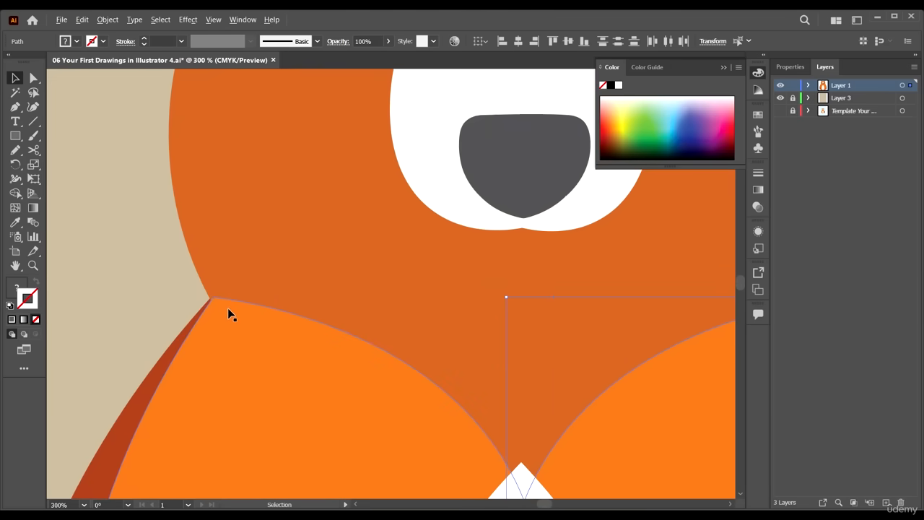
pyautogui.scroll(2, 180, 297)
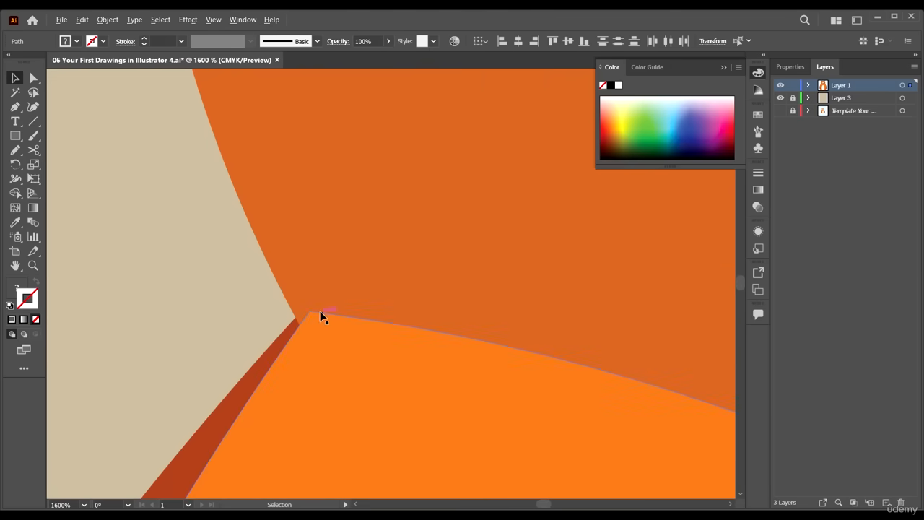
pyautogui.scroll(-2, 282, 301)
pyautogui.scroll(-4, 283, 302)
pyautogui.scroll(8, 402, 303)
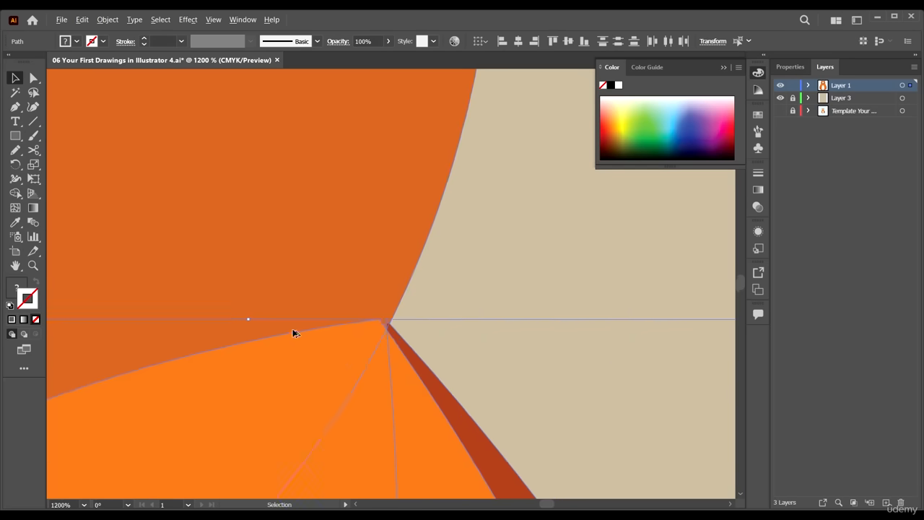
pyautogui.scroll(-10, 424, 338)
# - Deselect the body shapes and review the whole bear against the tan background
pyautogui.hotkey('ctrl', 'shift', 'a')
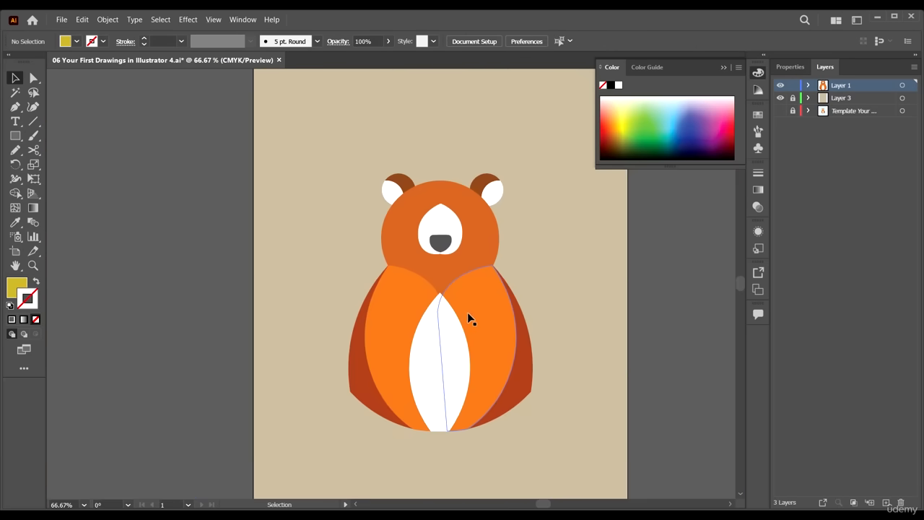
pyautogui.scroll(-1, 455, 361)
pyautogui.scroll(4, 552, 341)
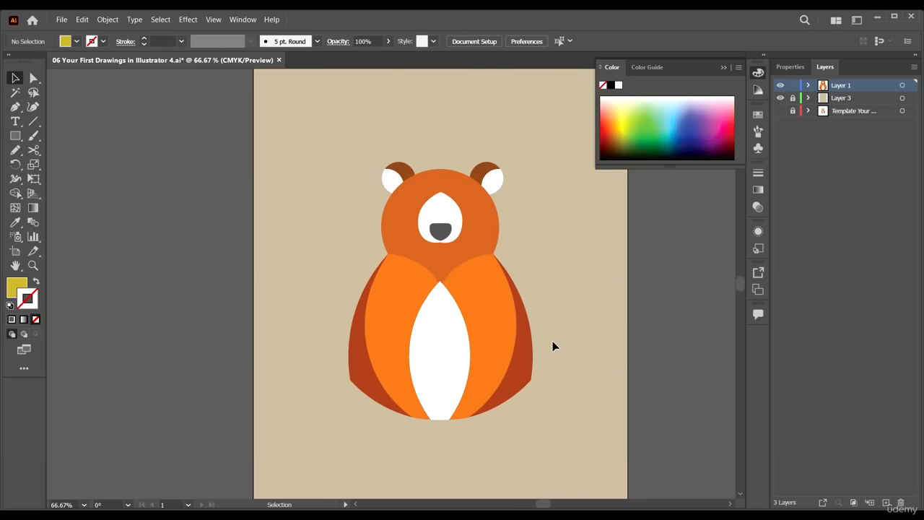
pyautogui.scroll(-3, 467, 319)
pyautogui.scroll(-1, 493, 315)
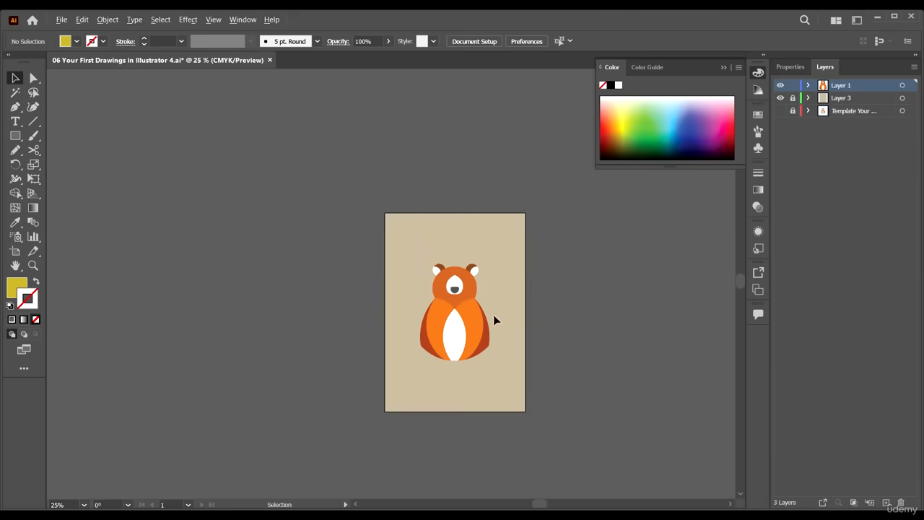
pyautogui.scroll(3, 494, 315)
pyautogui.scroll(-1, 488, 359)
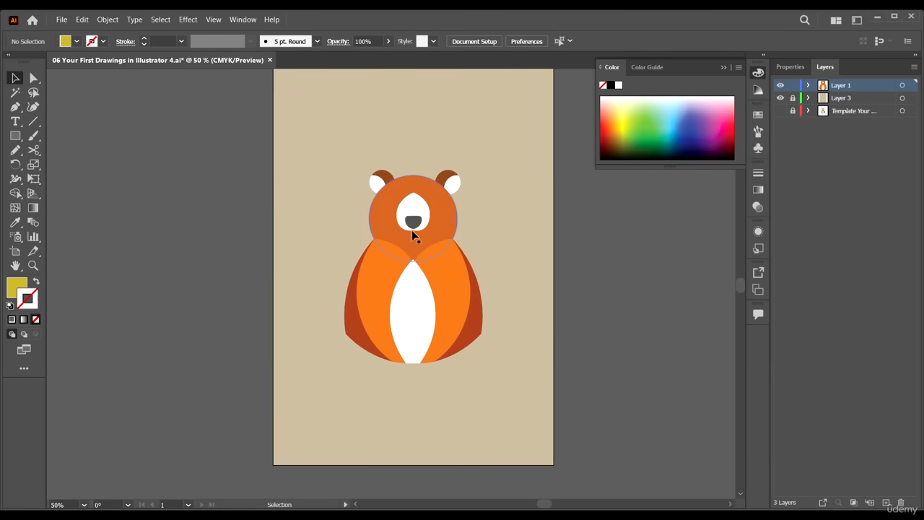
# - Switch to the image viewer showing the bear reference picture and examine the shading on its head and body
pyautogui.scroll(1, 412, 226)
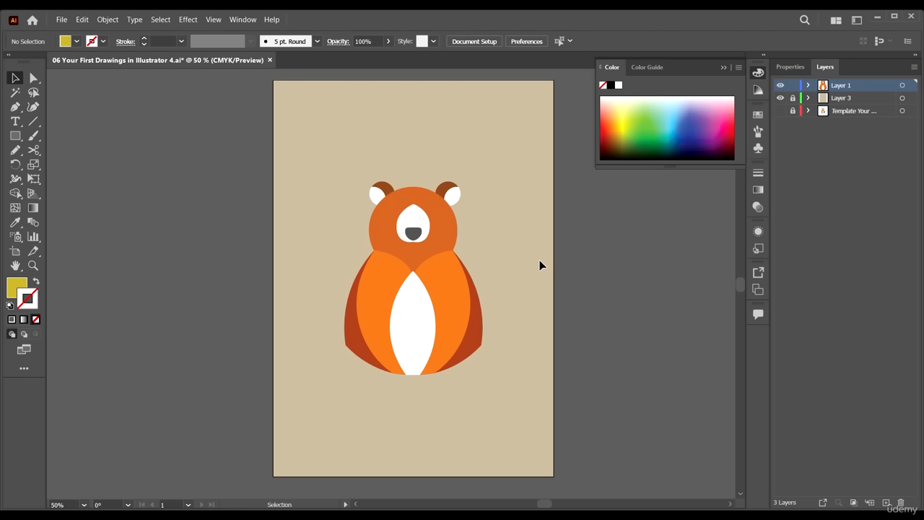
pyautogui.click(540, 516)
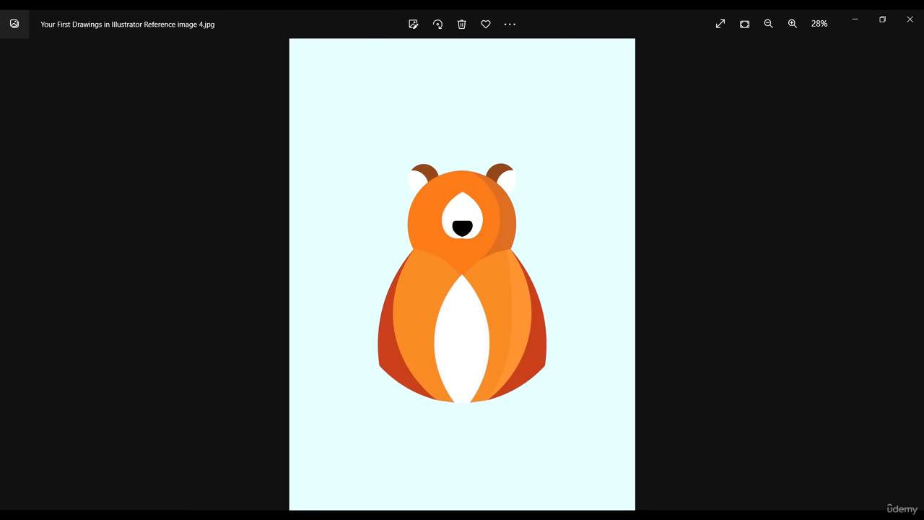
pyautogui.scroll(5, 483, 295)
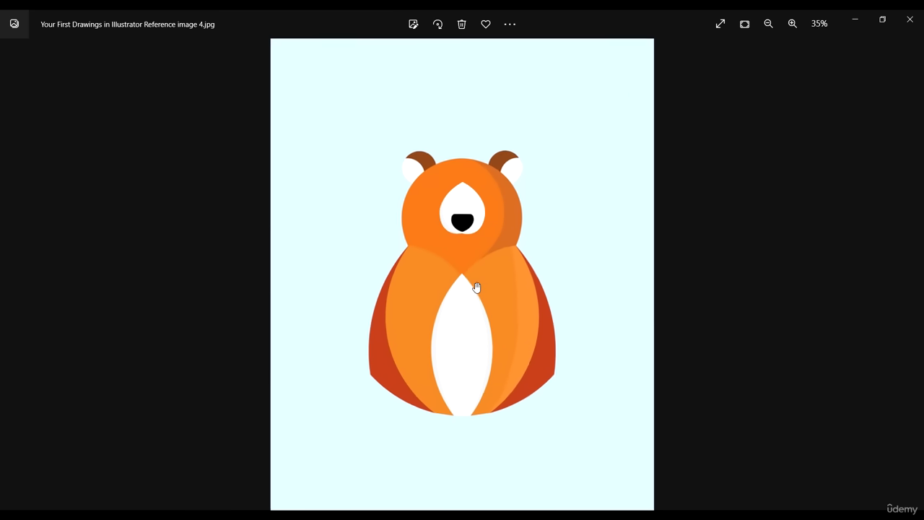
pyautogui.scroll(-2, 534, 287)
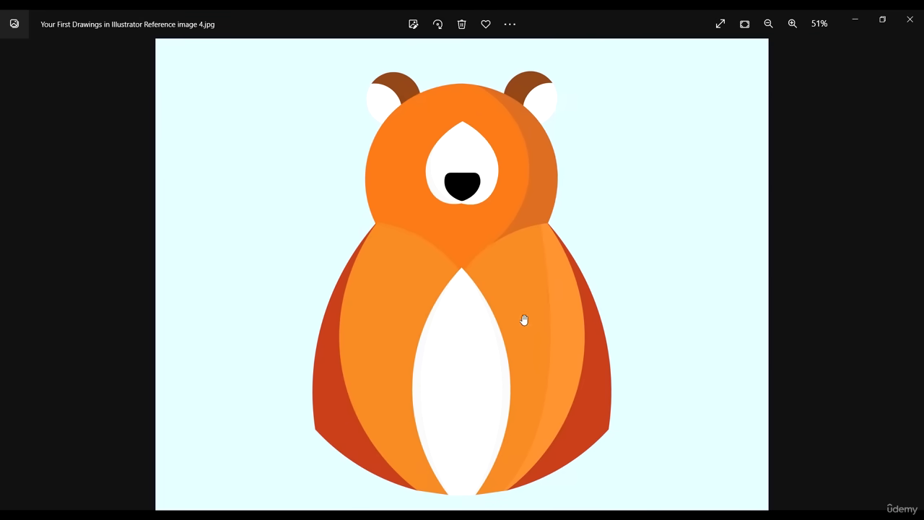
pyautogui.scroll(-2, 524, 320)
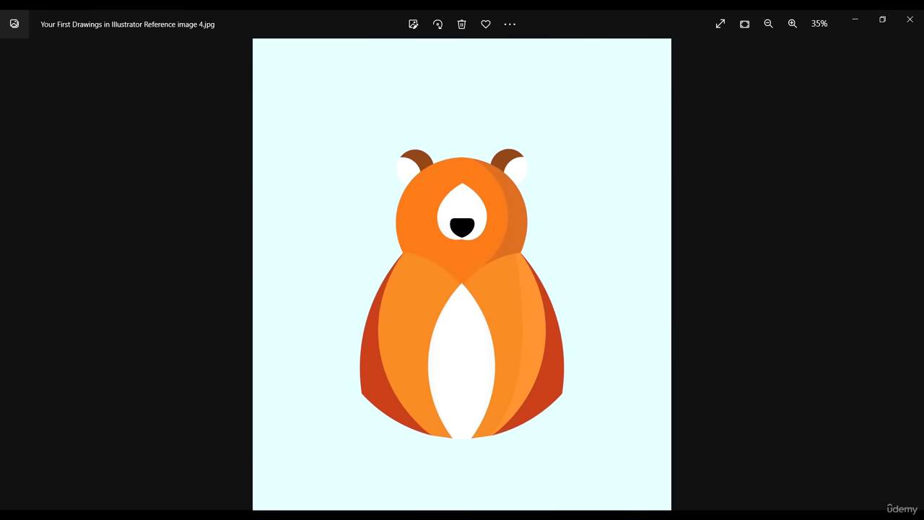
pyautogui.click(522, 517)
# - Draw a curved path with the Pen tool from the top of the bear's head down past its cheek into the chest
pyautogui.hotkey('ctrl', '1')
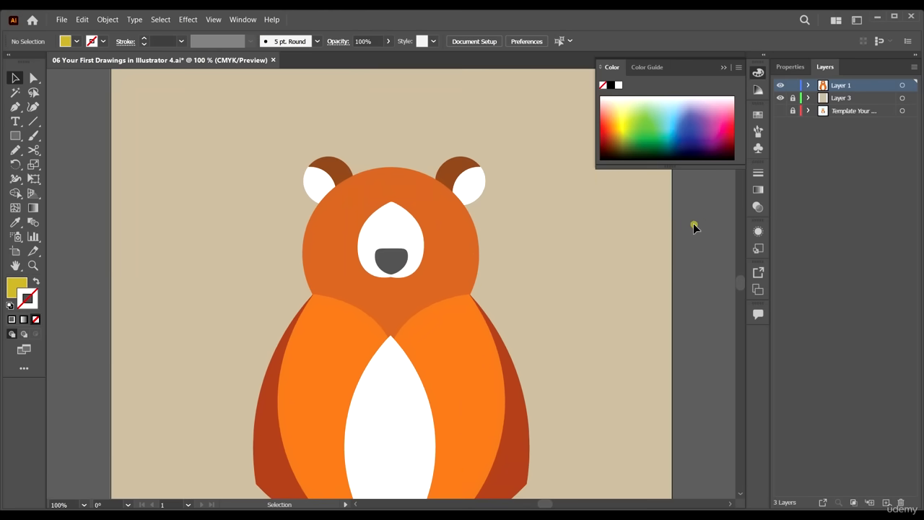
pyautogui.scroll(1, 330, 174)
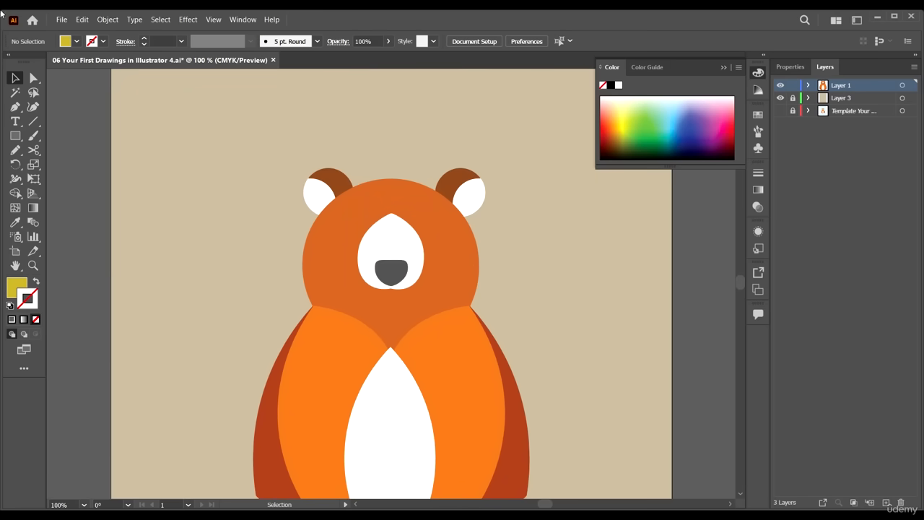
pyautogui.click(14, 106)
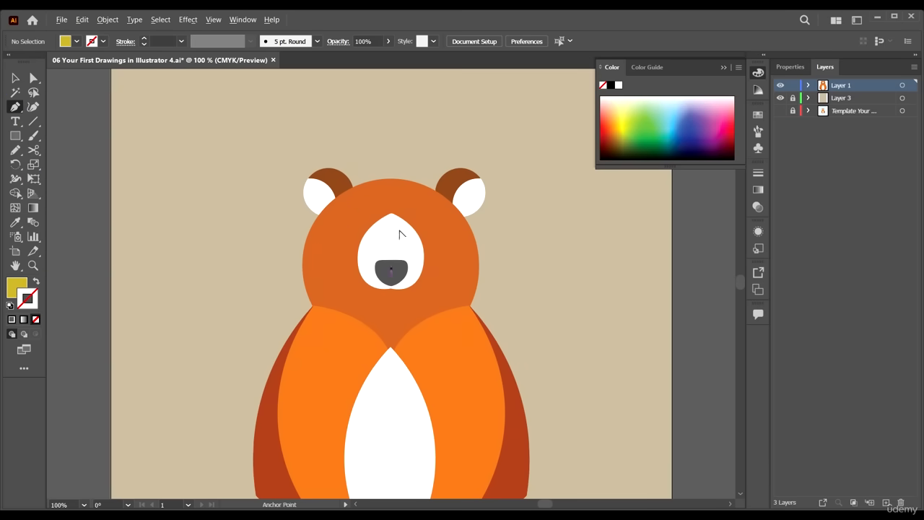
pyautogui.scroll(2, 408, 195)
pyautogui.click(369, 160)
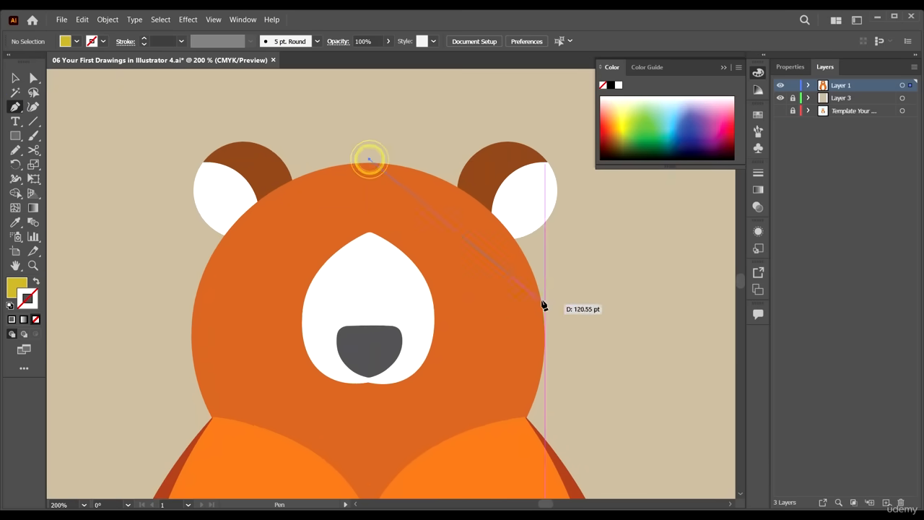
pyautogui.moveTo(520, 315); pyautogui.dragTo(534, 418)
pyautogui.press('ctrl')
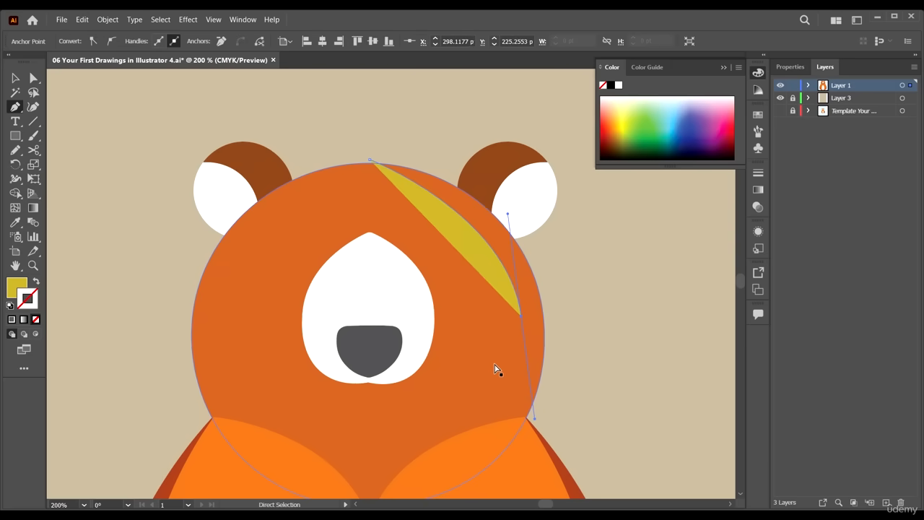
pyautogui.hotkey('ctrl', 'z')
pyautogui.moveTo(496, 344); pyautogui.dragTo(480, 490)
pyautogui.scroll(-2, 435, 398)
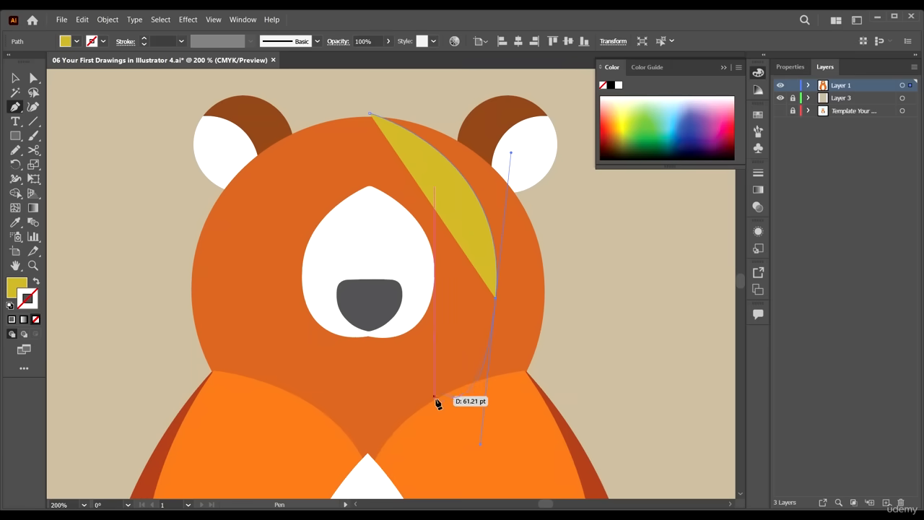
pyautogui.moveTo(435, 466); pyautogui.dragTo(659, 414)
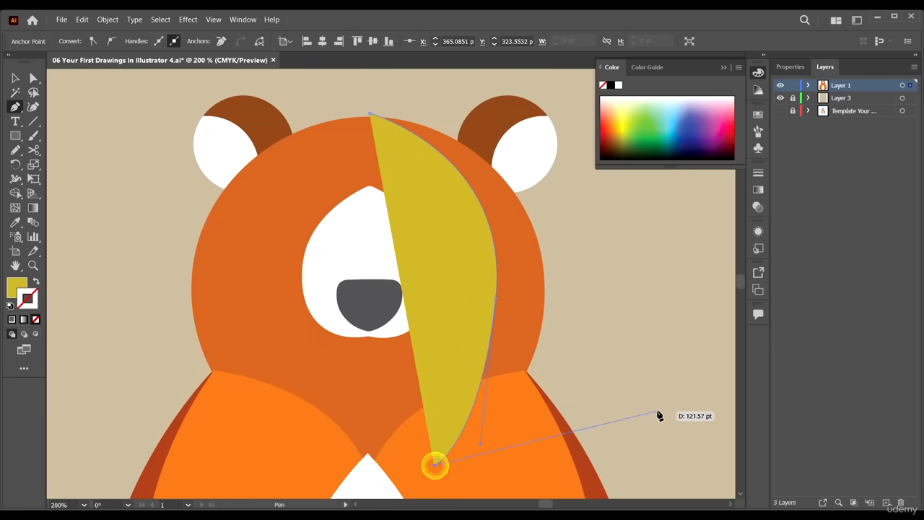
# - Close the path with straight segments running outside the head and back to its starting point above the head
pyautogui.click(654, 412)
pyautogui.click(646, 248)
pyautogui.scroll(6, 607, 206)
pyautogui.click(574, 148)
pyautogui.moveTo(434, 122); pyautogui.dragTo(396, 152)
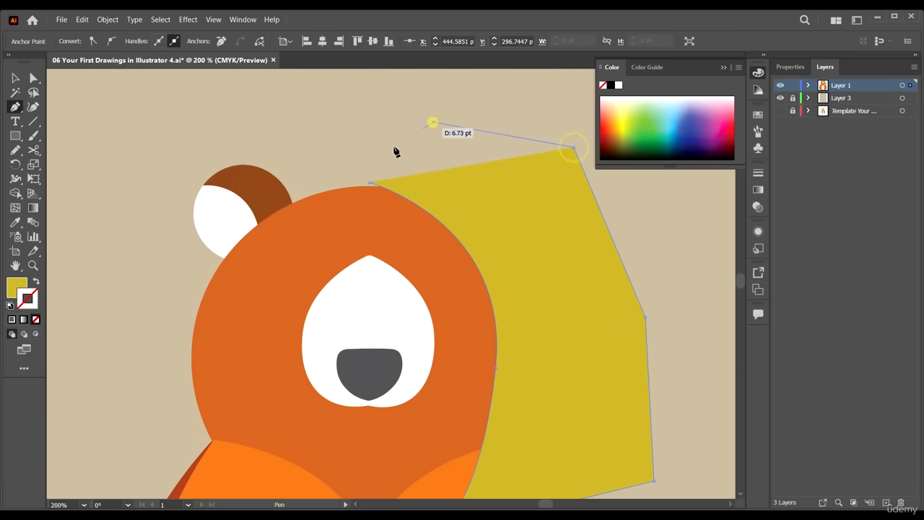
pyautogui.click(370, 182)
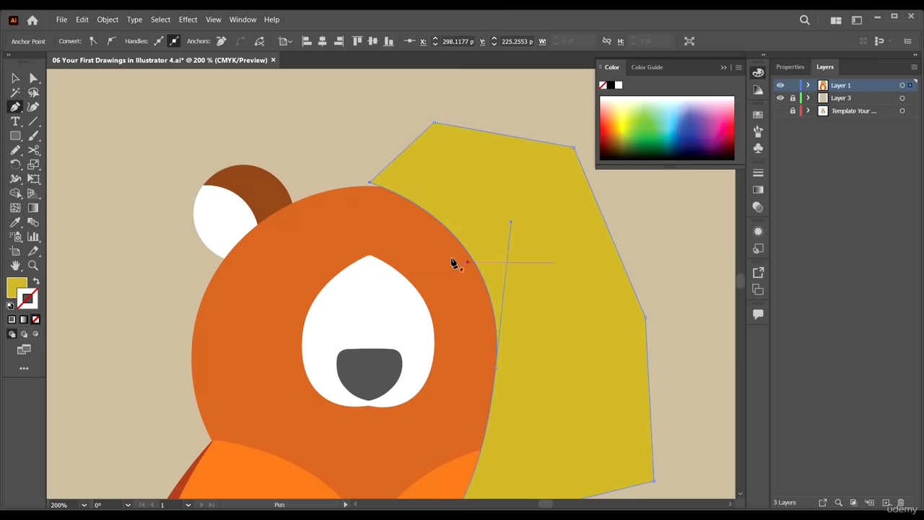
# - Trim away the part of the yellow shape outside the head circle with the Shape Builder tool, leaving a crescent
pyautogui.press('v')
pyautogui.click(367, 107)
pyautogui.click(481, 194)
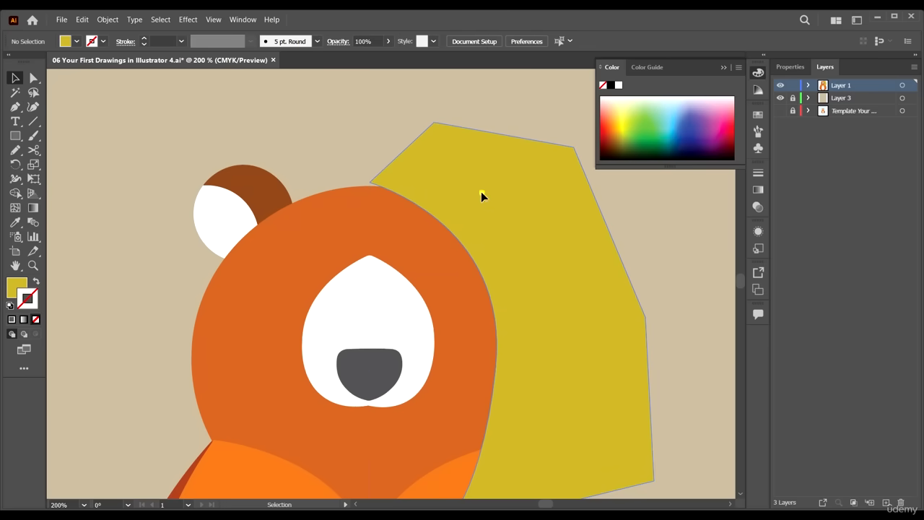
pyautogui.keyDown('shift'); pyautogui.click(331, 216); pyautogui.keyUp('shift')
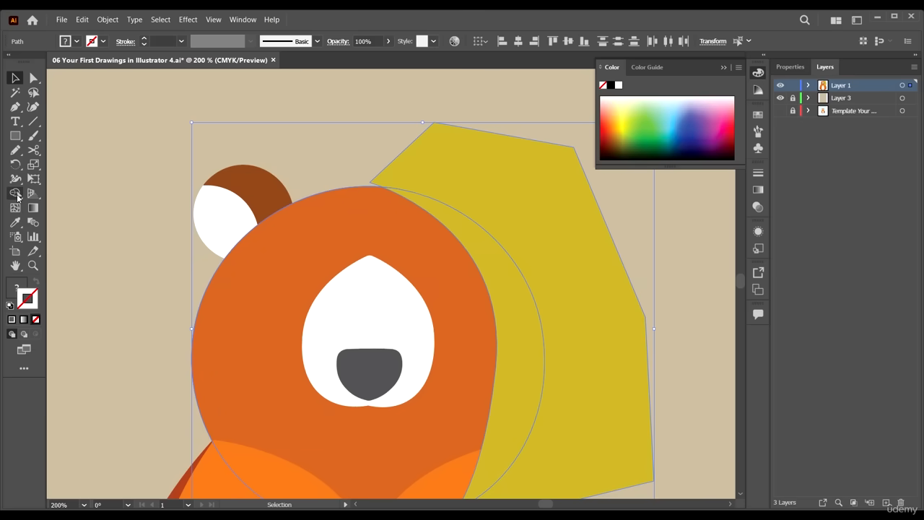
pyautogui.click(16, 194)
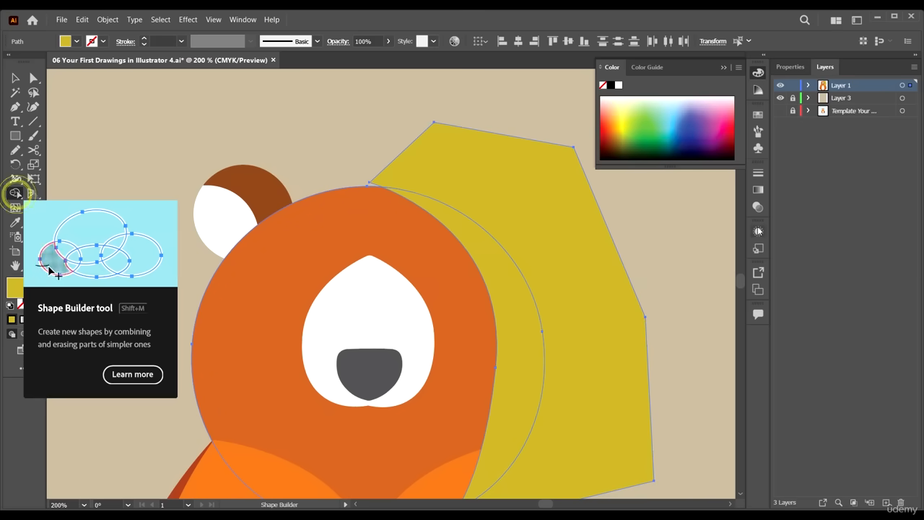
pyautogui.keyDown('alt'); pyautogui.click(564, 179); pyautogui.keyUp('alt')
pyautogui.click(15, 82)
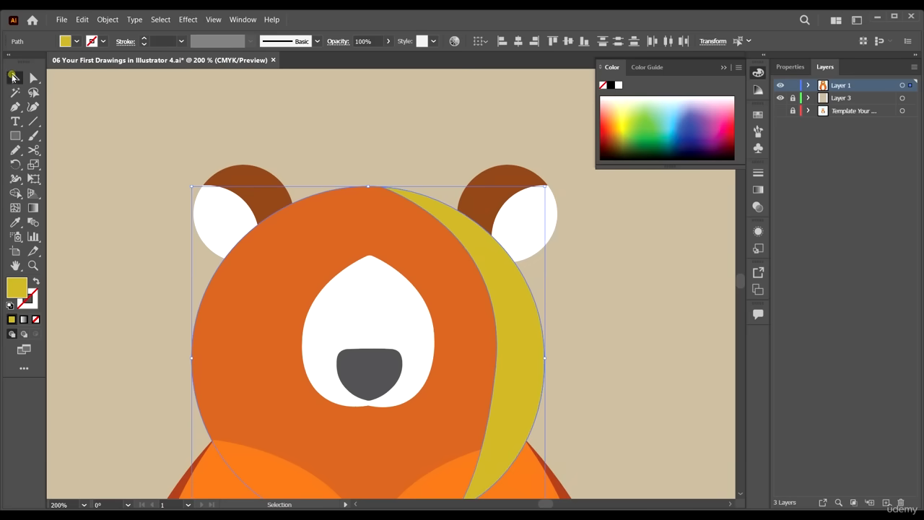
pyautogui.scroll(-1, 258, 142)
pyautogui.click(528, 268)
pyautogui.scroll(-1, 530, 320)
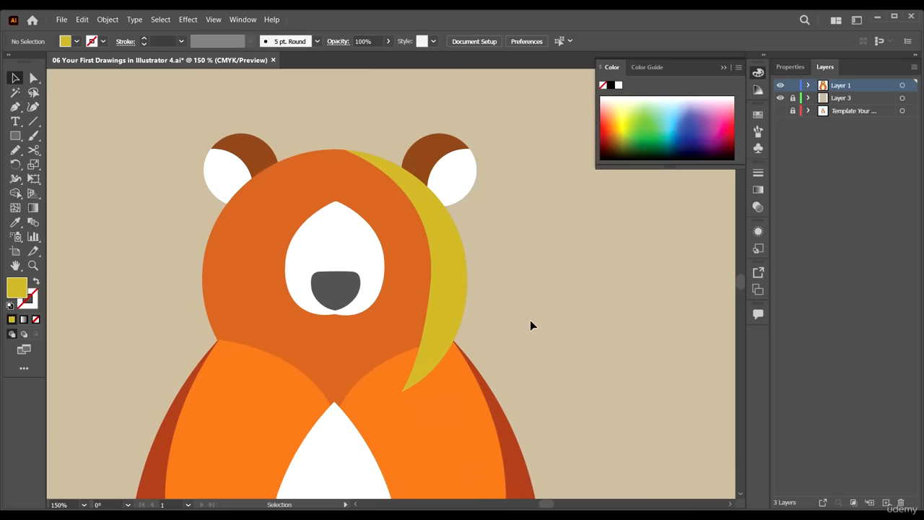
# - Smooth the crescent's inner curve by adjusting its middle anchor's handles and moving that anchor outward to about X 371 pt
pyautogui.click(441, 244)
pyautogui.press('a')
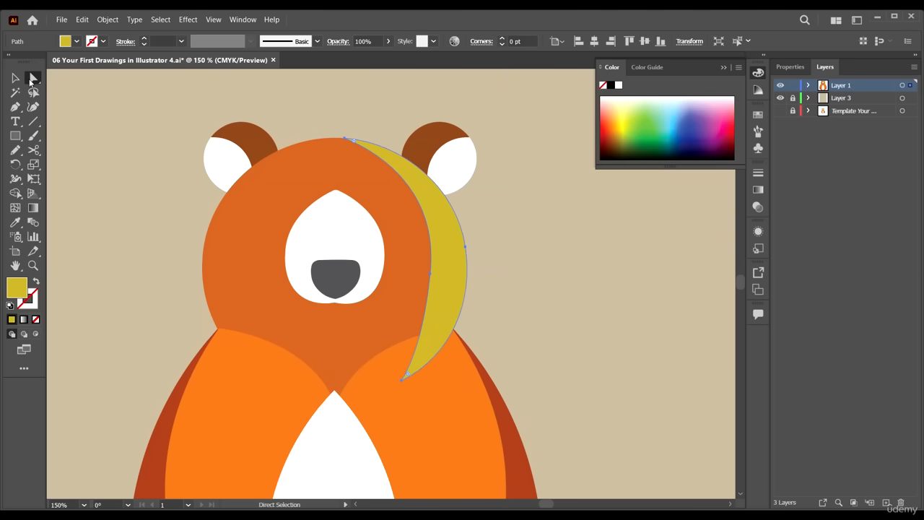
pyautogui.click(431, 275)
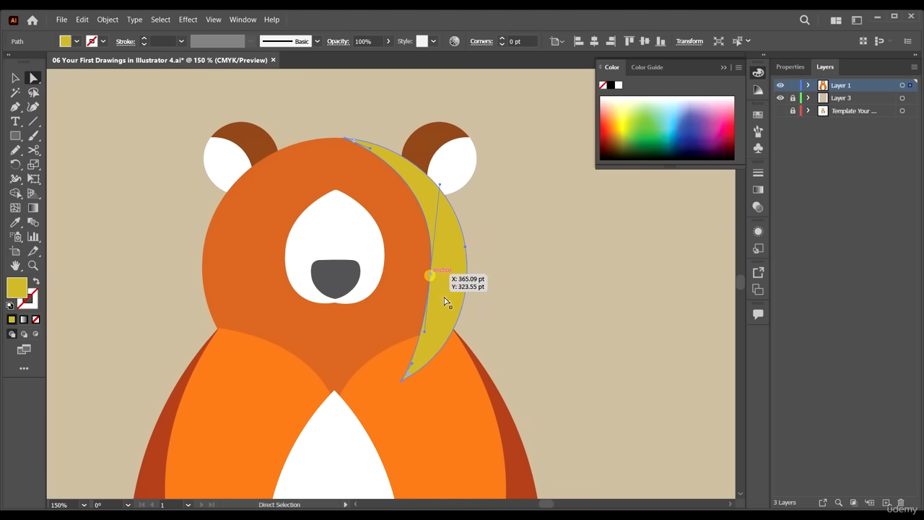
pyautogui.hotkey('ctrl', '=')
pyautogui.hotkey('ctrl', '=')
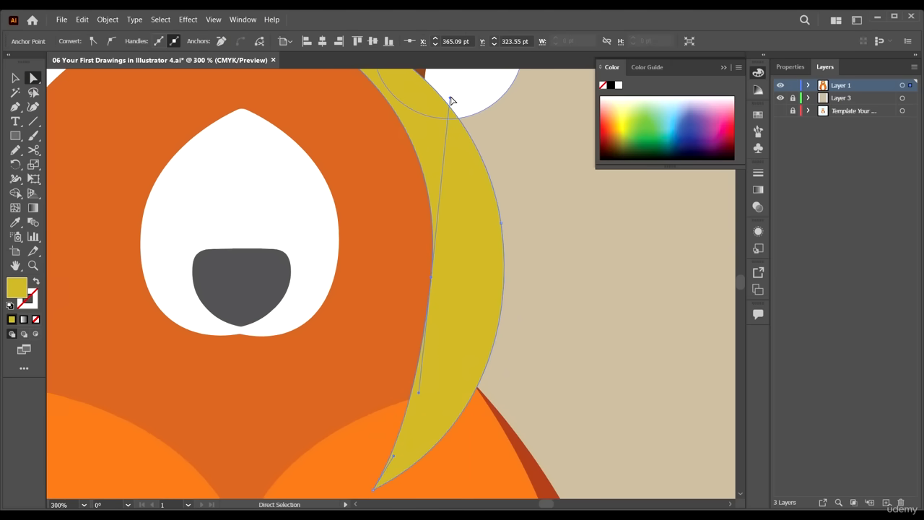
pyautogui.moveTo(450, 100)
pyautogui.mouseDown()
pyautogui.moveTo(464, 119)
pyautogui.moveTo(445, 99)
pyautogui.mouseUp()
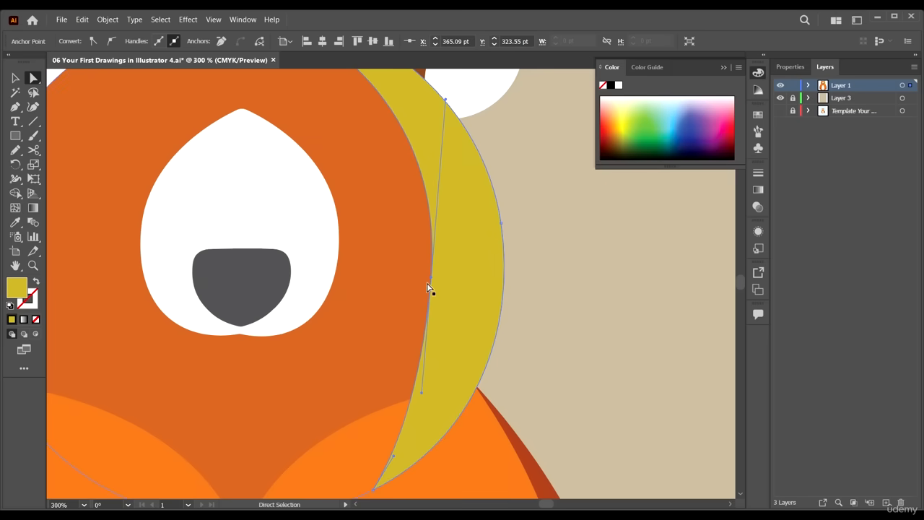
pyautogui.moveTo(422, 396); pyautogui.dragTo(445, 280)
pyautogui.hotkey('ctrl', '-')
pyautogui.hotkey('ctrl', '-')
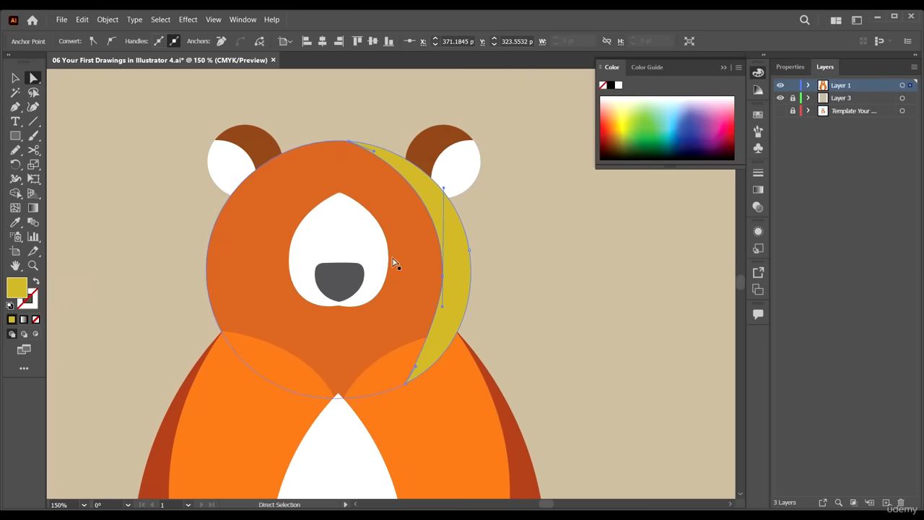
# - Try the orange swatches on the yellow crescent and fill it with the darker orange matching the head
pyautogui.press('v')
pyautogui.click(512, 270)
pyautogui.click(438, 221)
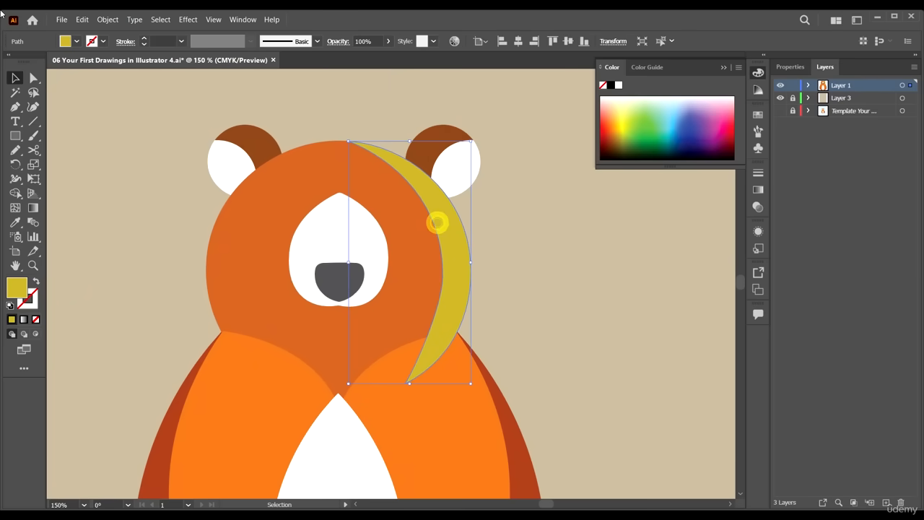
pyautogui.click(76, 42)
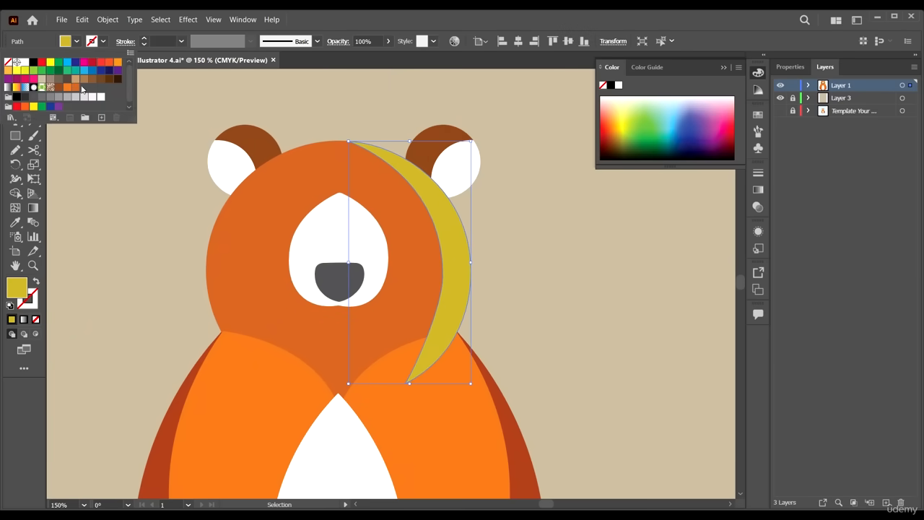
pyautogui.click(75, 87)
pyautogui.click(68, 87)
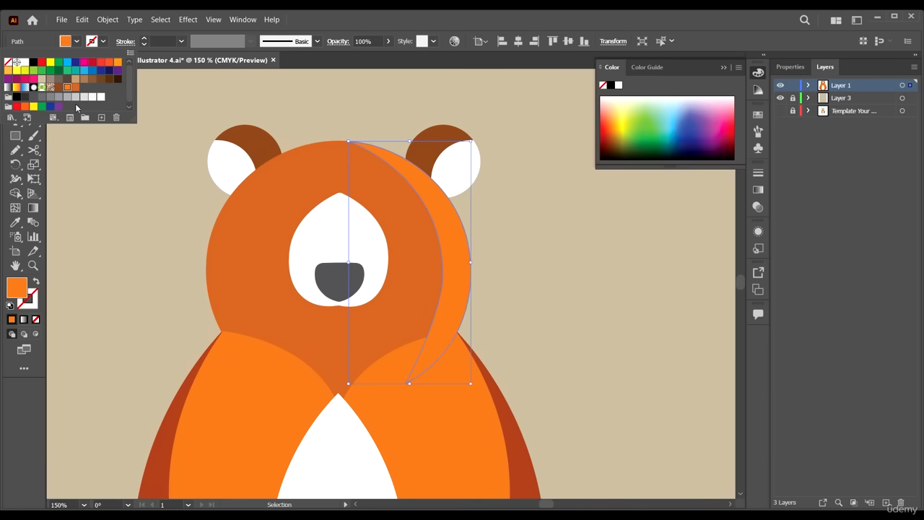
pyautogui.click(76, 88)
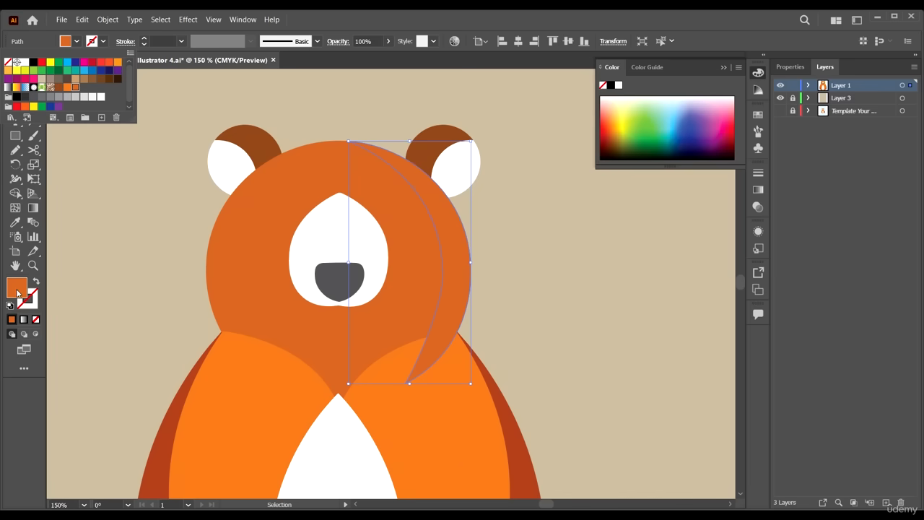
# - Lighten the crescent's fill to a brighter orange than the head using the Color Picker
pyautogui.doubleClick(17, 288)
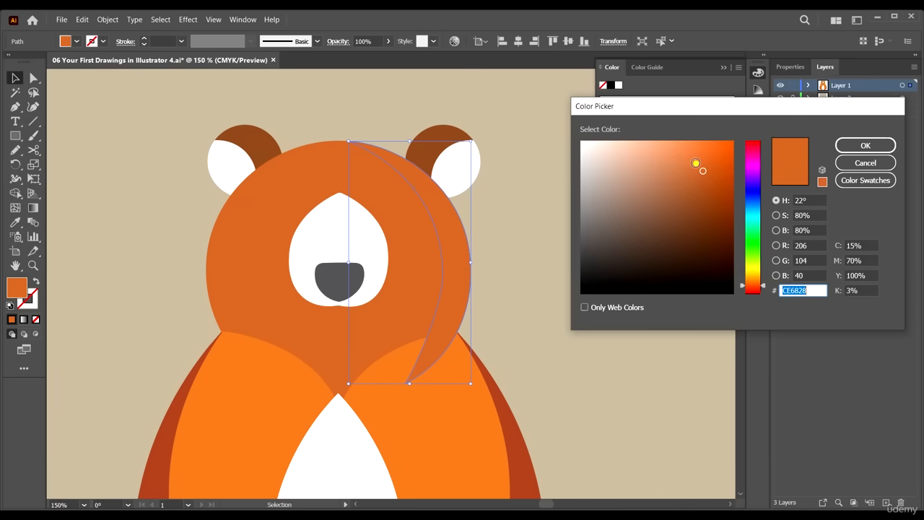
pyautogui.moveTo(695, 164); pyautogui.dragTo(693, 157)
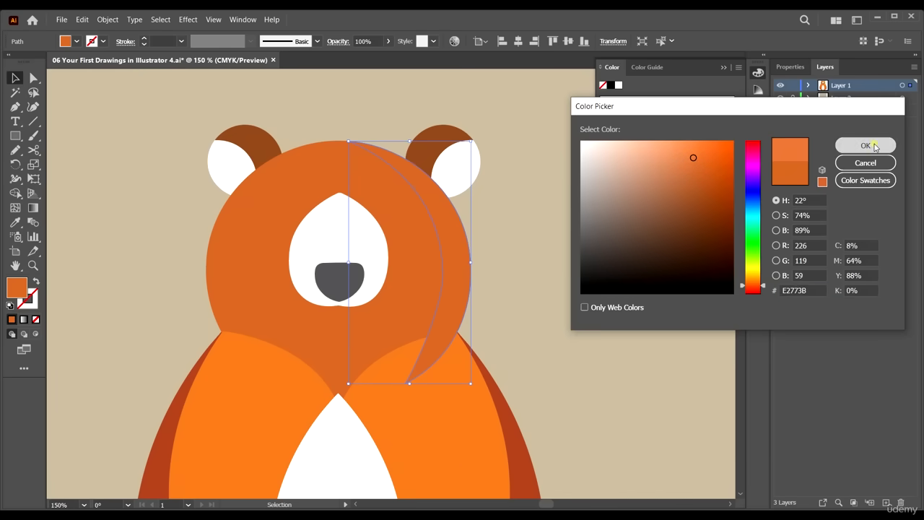
pyautogui.click(866, 146)
pyautogui.doubleClick(22, 289)
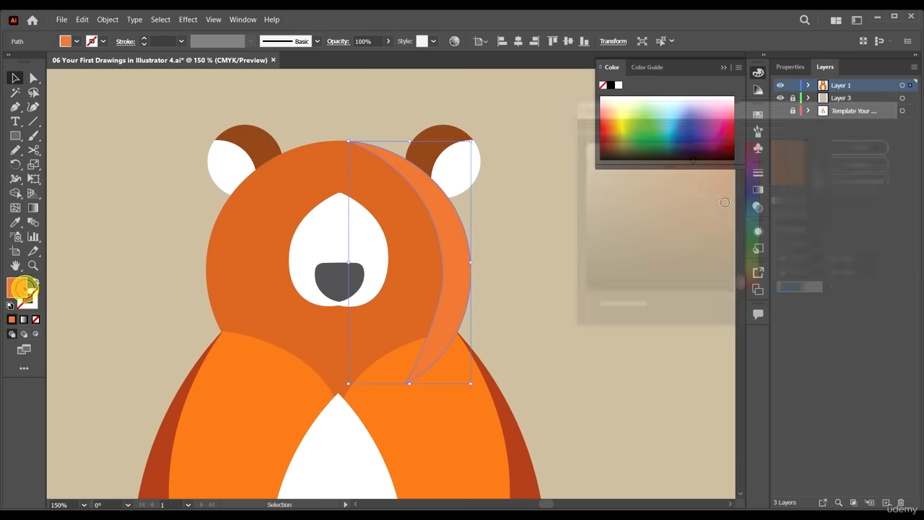
pyautogui.moveTo(692, 150); pyautogui.dragTo(694, 151)
pyautogui.click(861, 150)
pyautogui.click(565, 223)
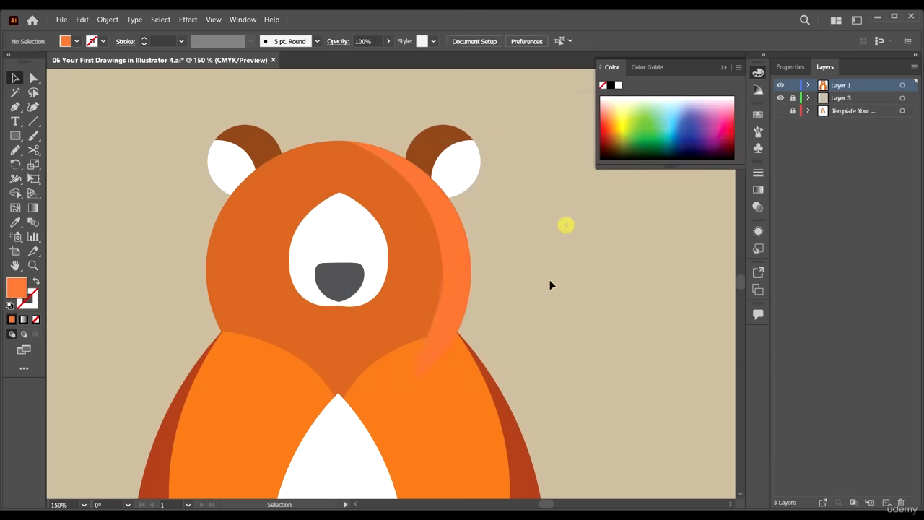
# - Bring both orange body halves, both dark red sides and the white belly to the front, covering the crescent's lower tip
pyautogui.hotkey('ctrl', '-')
pyautogui.hotkey('ctrl', '-')
pyautogui.hotkey('ctrl', '-')
pyautogui.scroll(3, 503, 330)
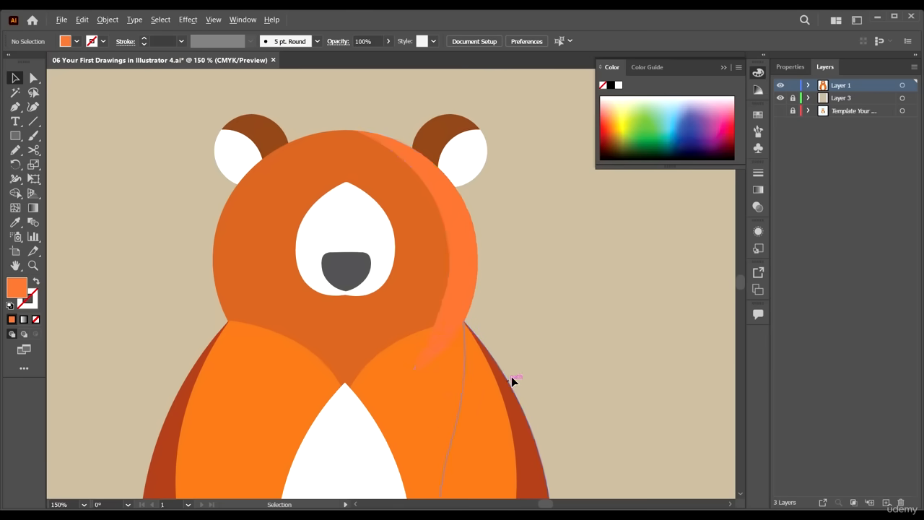
pyautogui.click(453, 346)
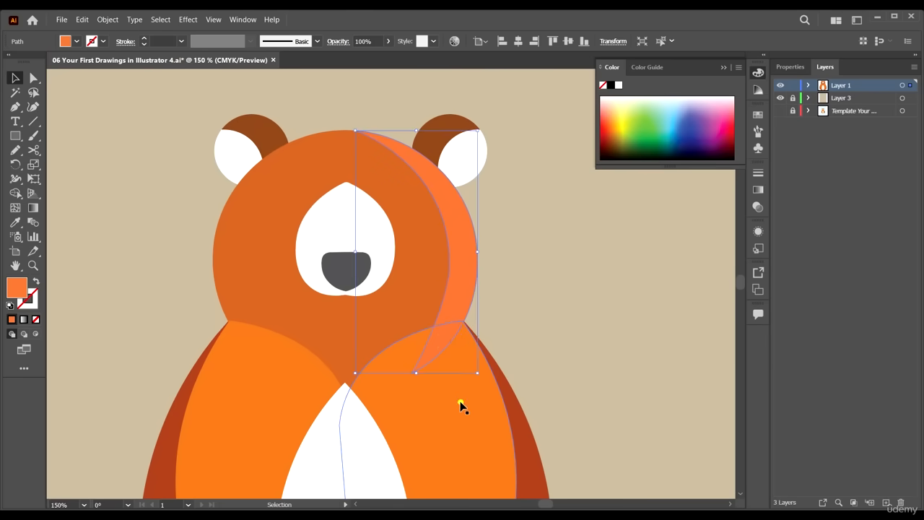
pyautogui.click(460, 402)
pyautogui.keyDown('shift'); pyautogui.click(517, 412); pyautogui.keyUp('shift')
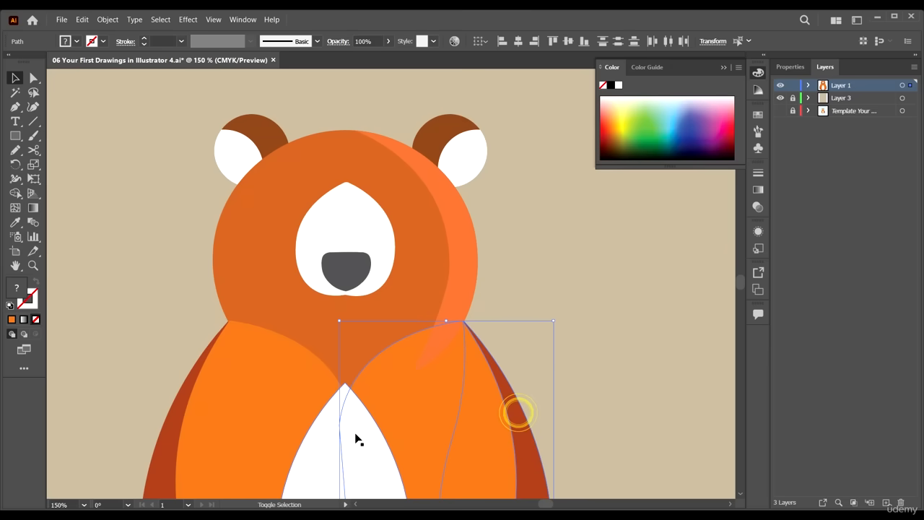
pyautogui.keyDown('shift'); pyautogui.click(268, 390); pyautogui.keyUp('shift')
pyautogui.keyDown('shift'); pyautogui.click(181, 397); pyautogui.keyUp('shift')
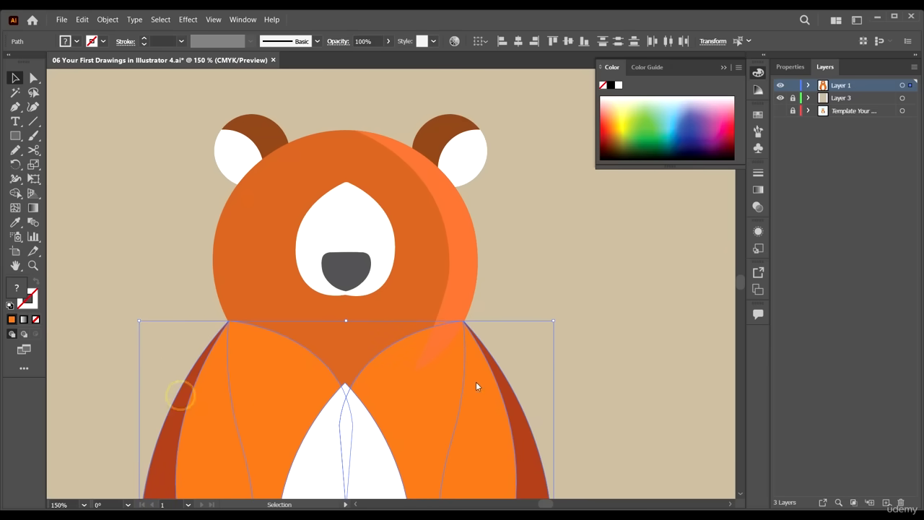
pyautogui.rightClick(476, 381)
pyautogui.click(538, 329)
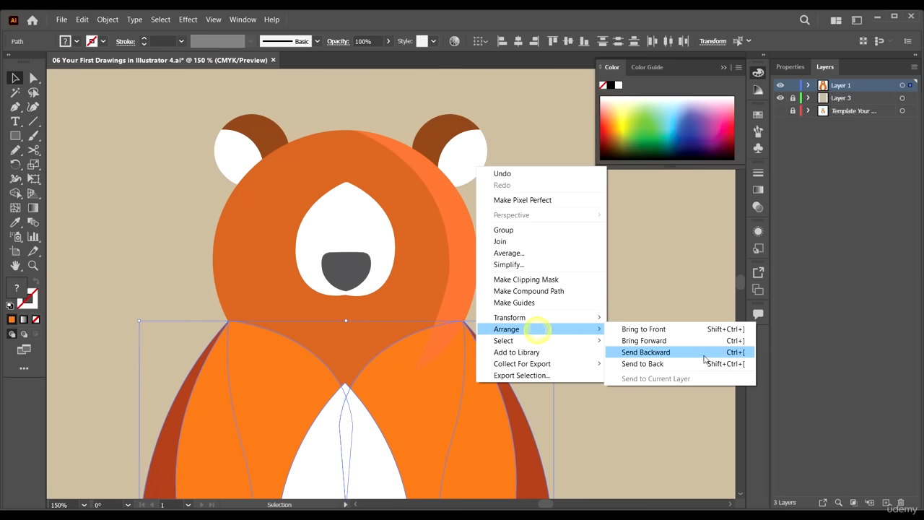
pyautogui.click(664, 329)
pyautogui.click(597, 264)
# - Smooth the lower part of the head crescent's inner curve by reshaping the lower anchor's handle up and outward
pyautogui.hotkey('ctrl', '0')
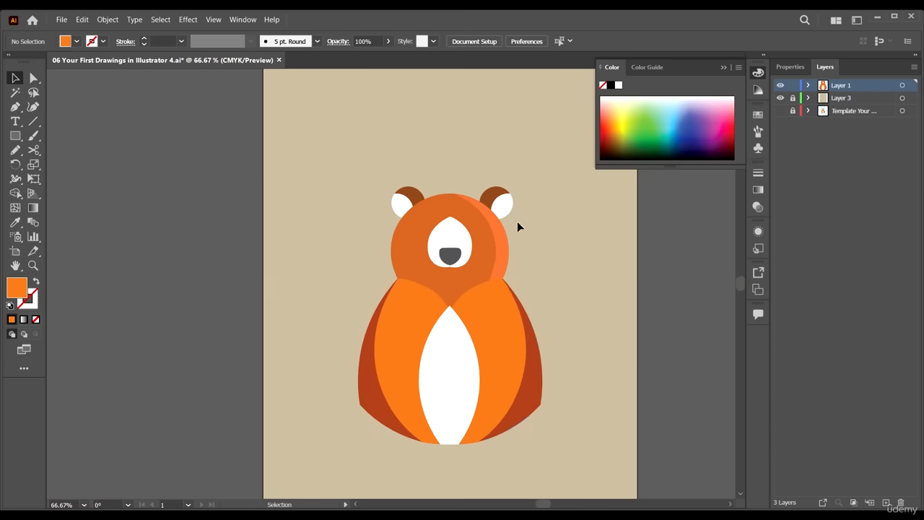
pyautogui.scroll(3, 505, 309)
pyautogui.click(502, 195)
pyautogui.scroll(2, 506, 217)
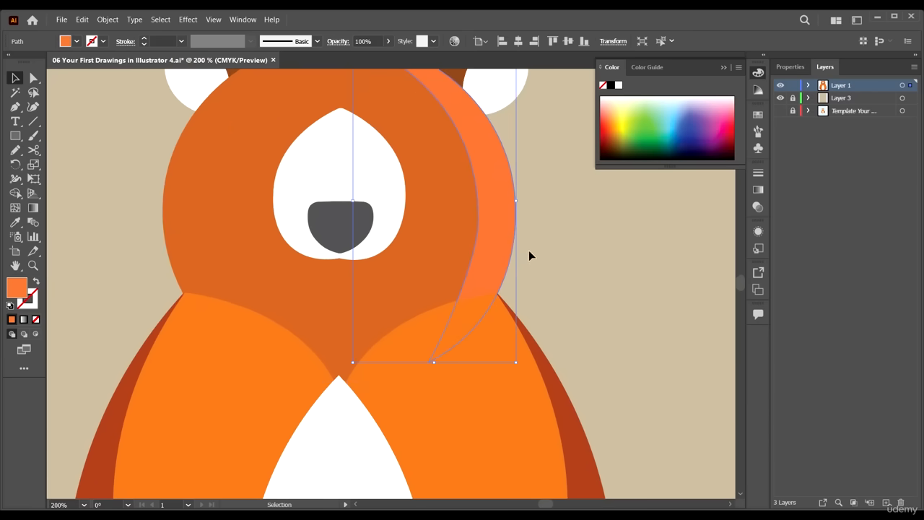
pyautogui.press('a')
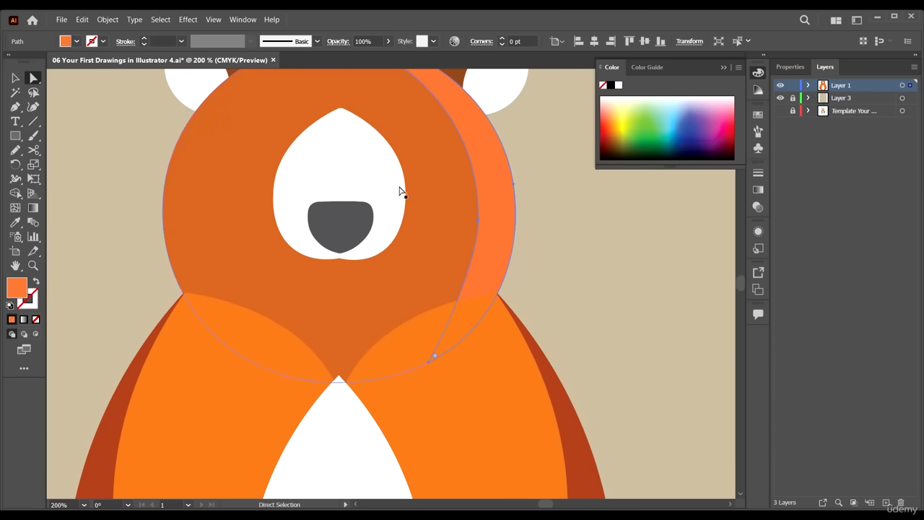
pyautogui.click(476, 220)
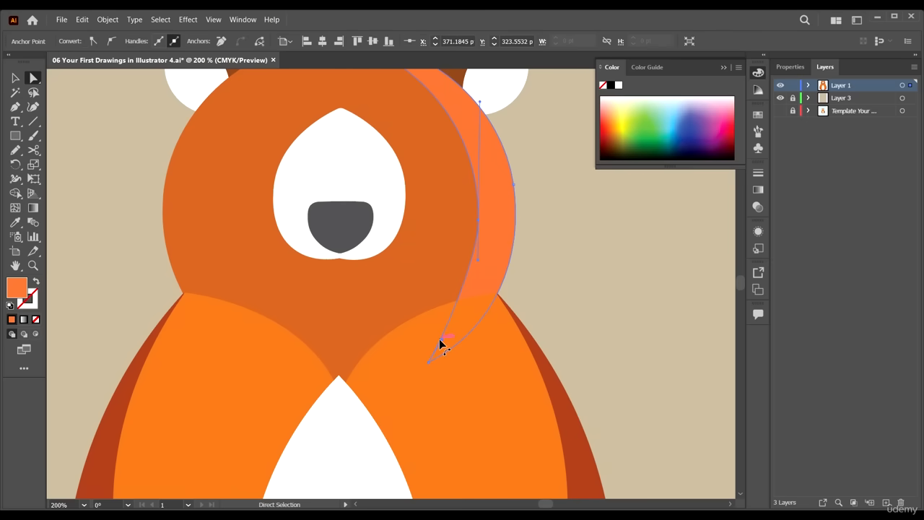
pyautogui.moveTo(442, 344); pyautogui.dragTo(474, 288)
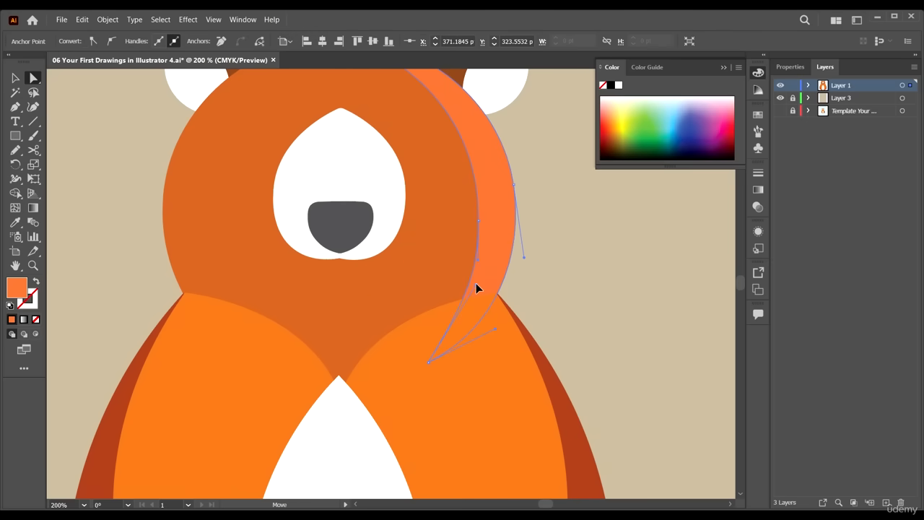
pyautogui.hotkey('ctrl', '1')
pyautogui.click(580, 299)
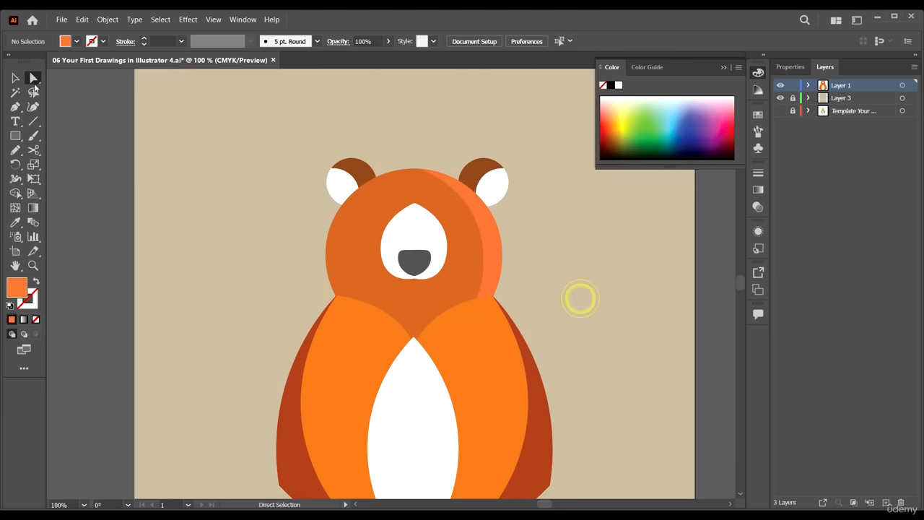
pyautogui.click(16, 77)
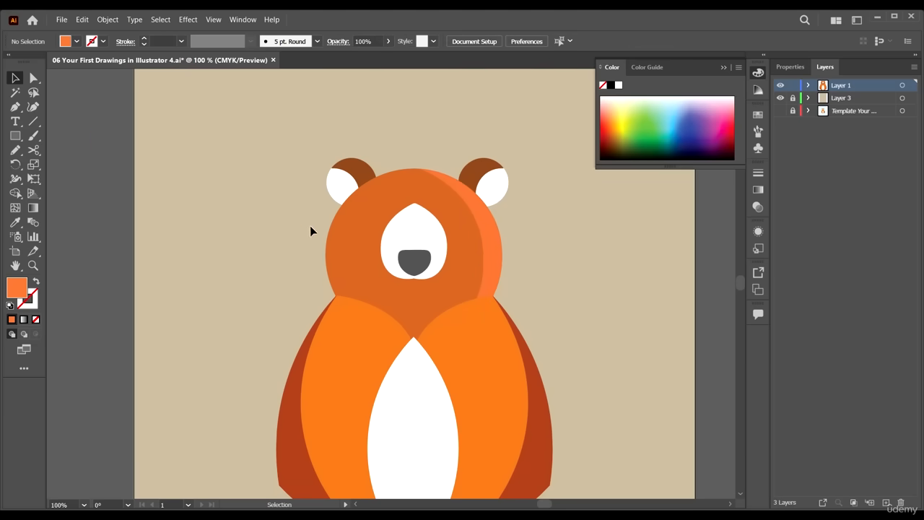
pyautogui.scroll(-2, 312, 229)
pyautogui.scroll(-1, 394, 226)
pyautogui.scroll(1, 385, 254)
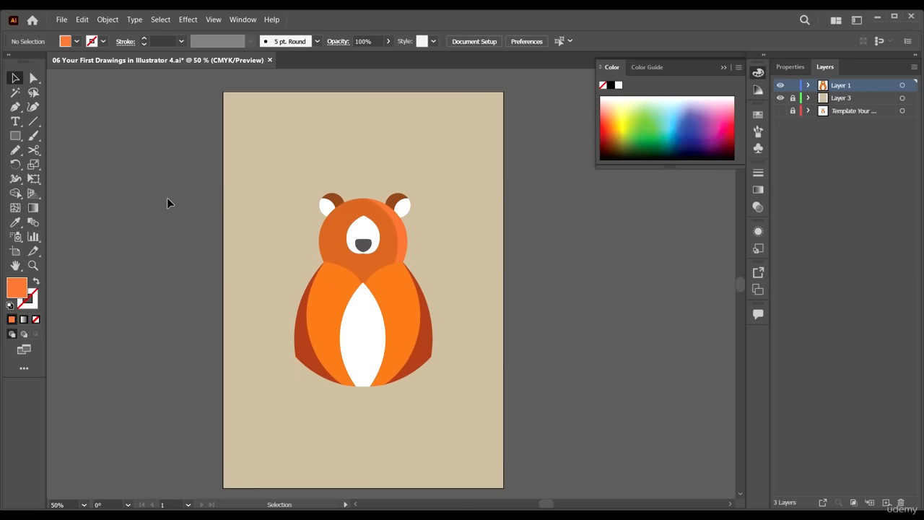
pyautogui.click(32, 106)
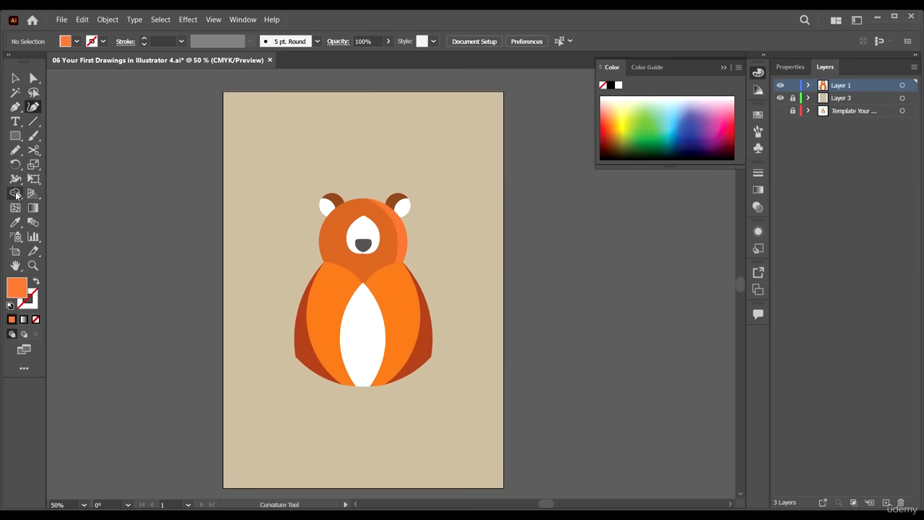
pyautogui.click(15, 78)
pyautogui.scroll(-1, 204, 214)
pyautogui.scroll(1, 282, 234)
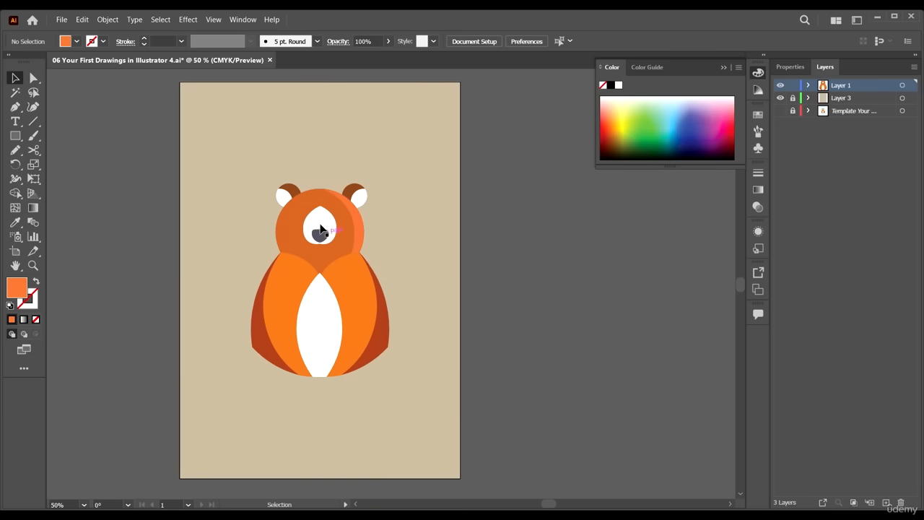
pyautogui.scroll(-1, 322, 225)
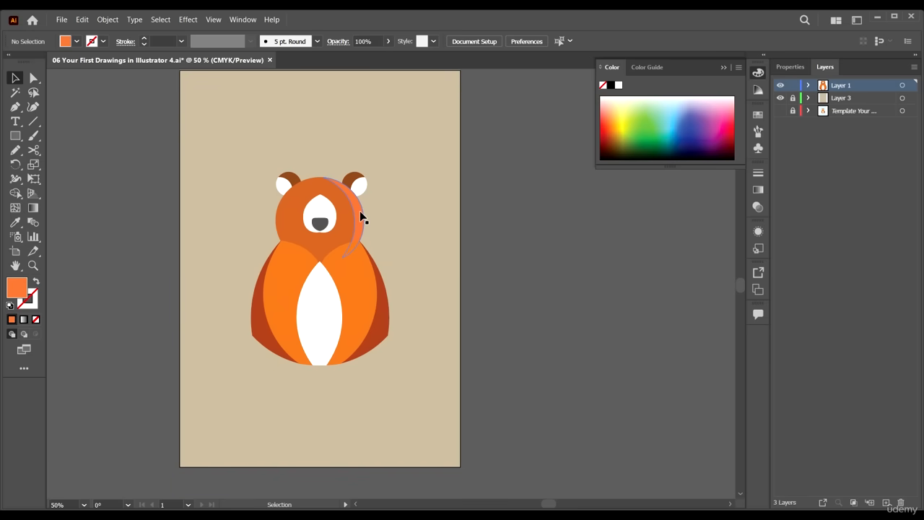
pyautogui.scroll(1, 308, 304)
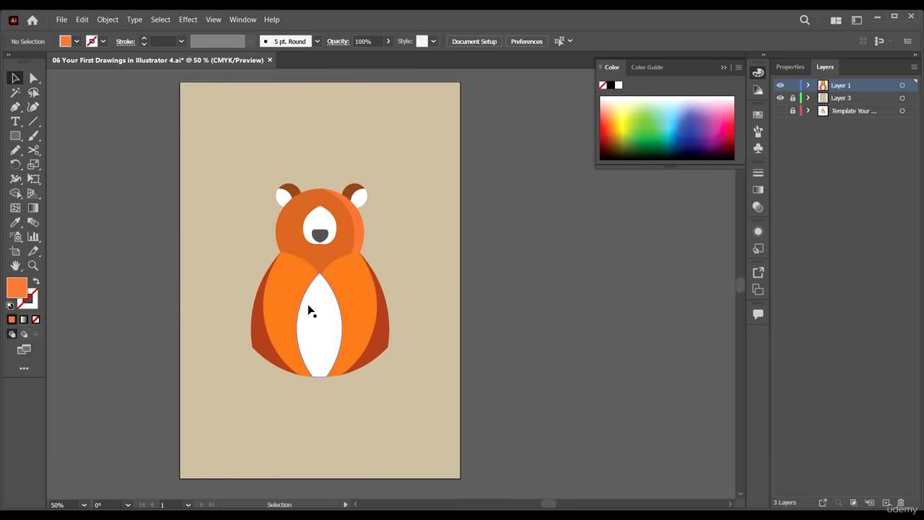